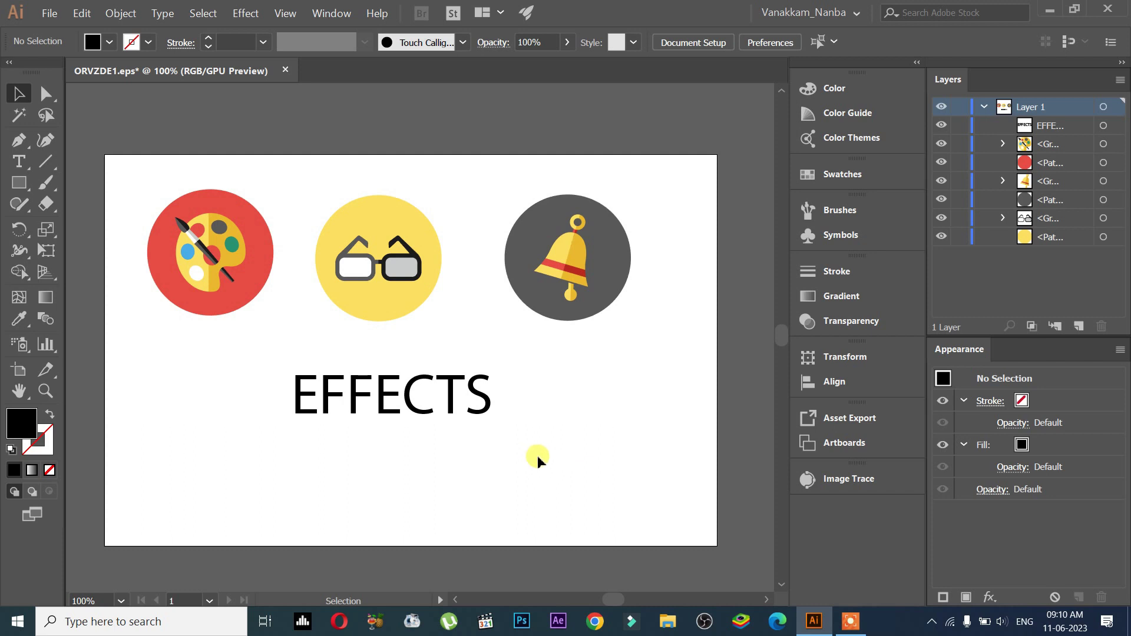
Browse the Effect menu's options, then close it without choosing anything
click(246, 14)
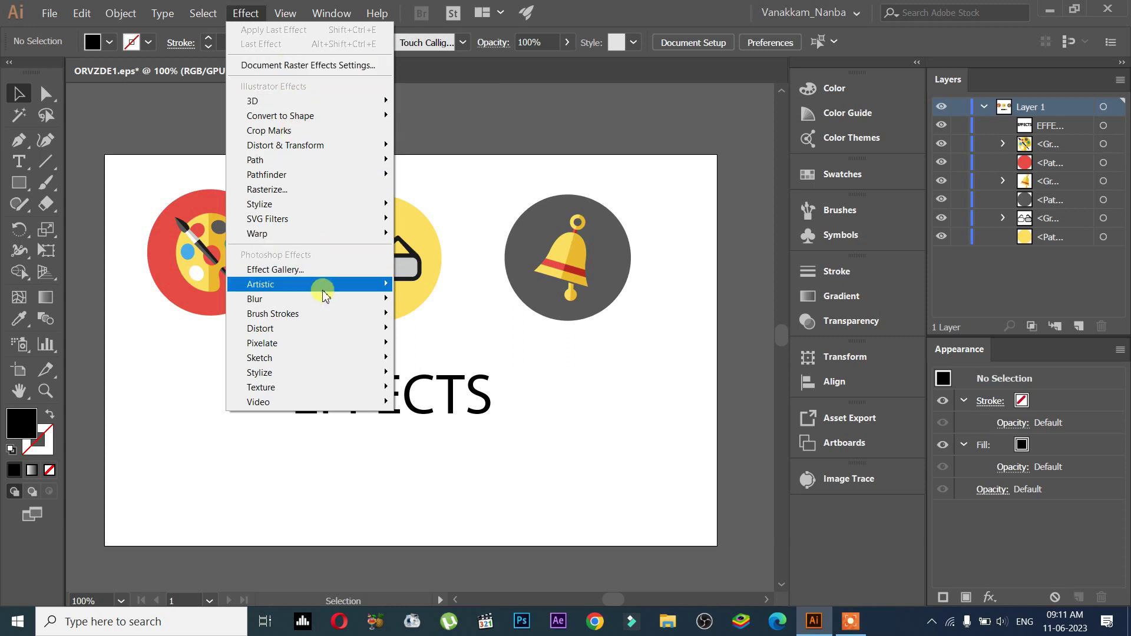
mouse_move(325, 302)
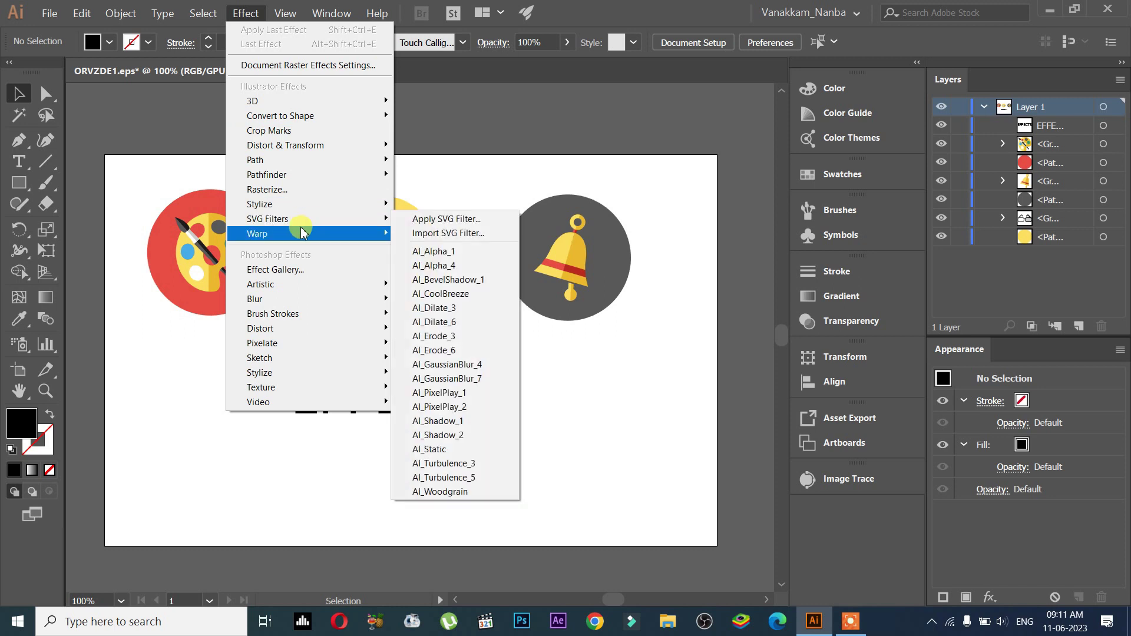
mouse_move(302, 233)
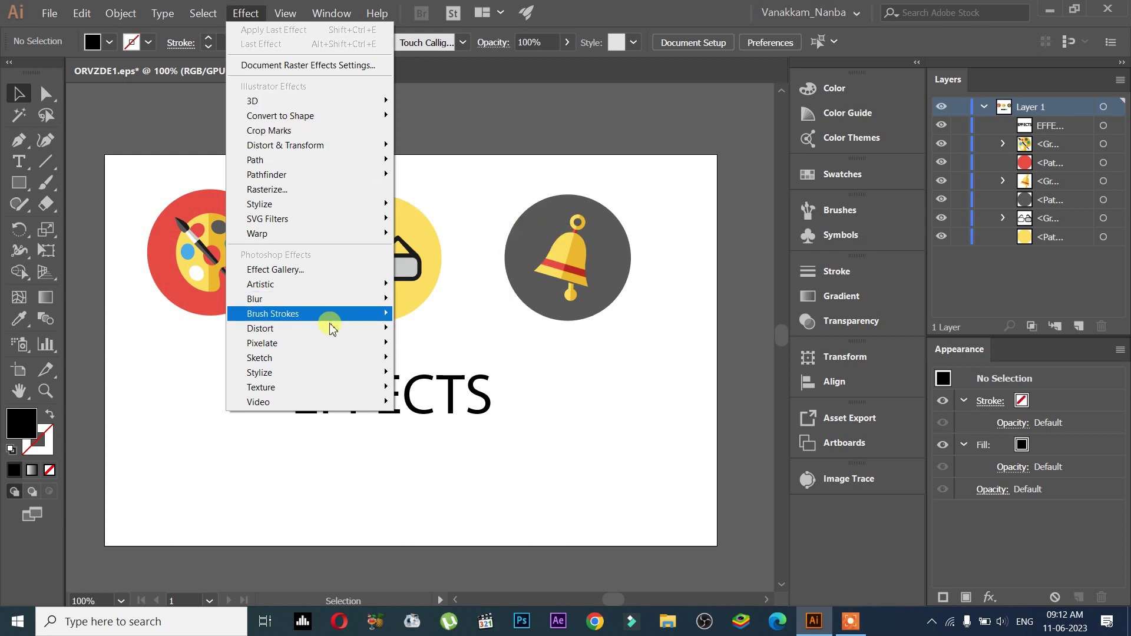
mouse_move(329, 327)
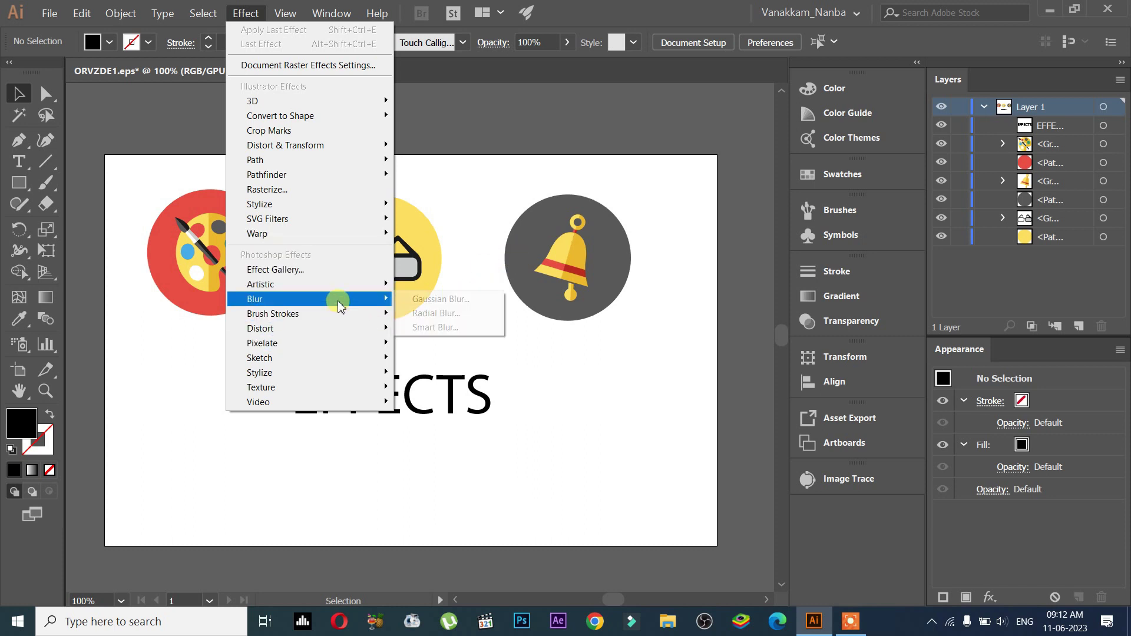
mouse_move(306, 123)
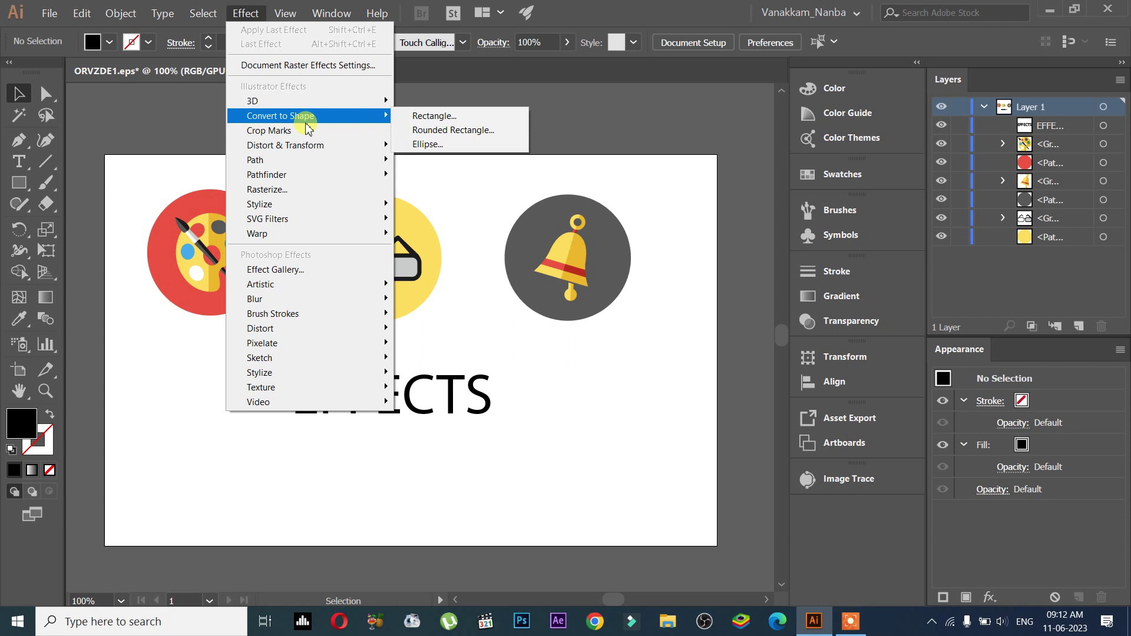
click(574, 417)
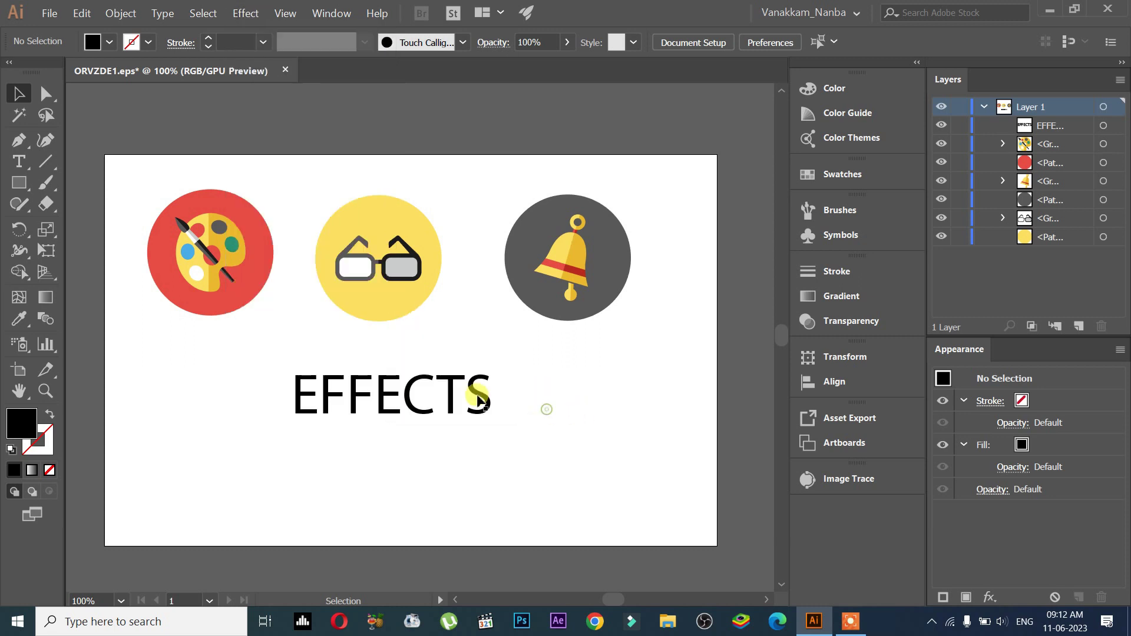
Move the EFFECTS title to the top of the artboard, above the three circle icons
mouse_move(98, 180)
mouse_down()
mouse_move(581, 275)
mouse_move(588, 329)
mouse_up()
click(398, 406)
drag(398, 407, 406, 186)
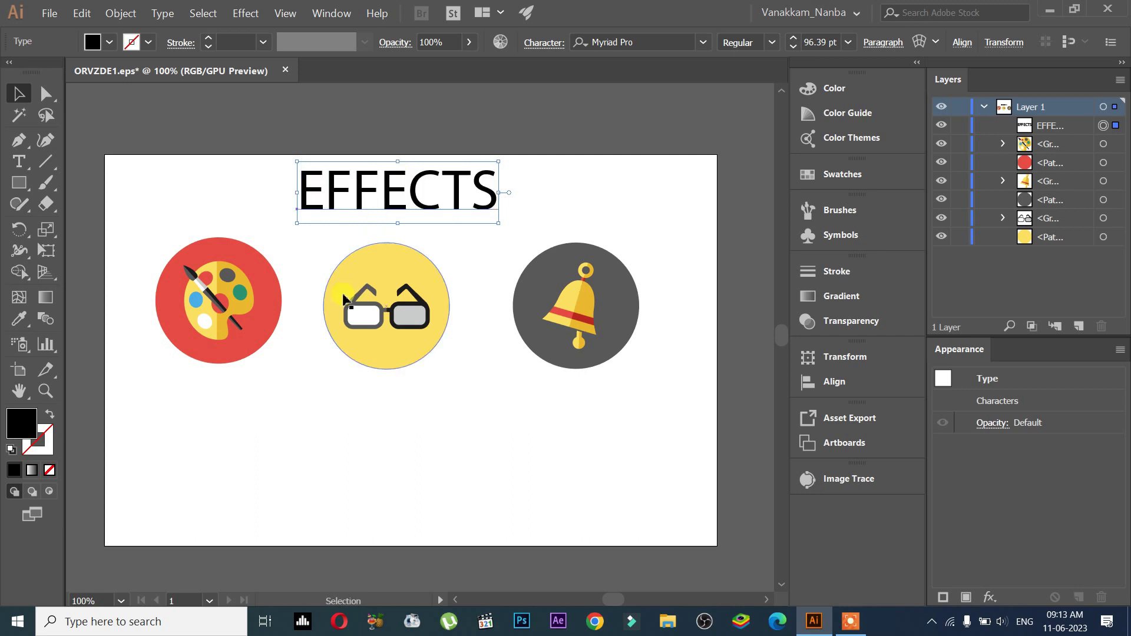
Test-move the palette, glasses and bell pieces off their circles, then undo to restore them
drag(209, 361, 184, 439)
drag(244, 345, 218, 243)
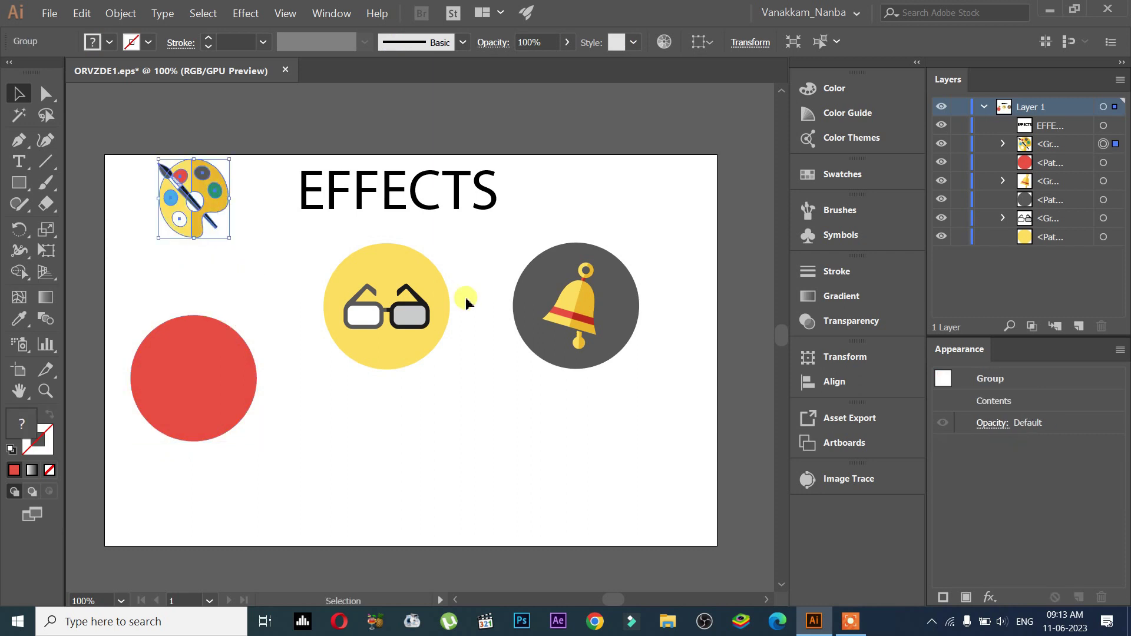
drag(420, 262, 326, 267)
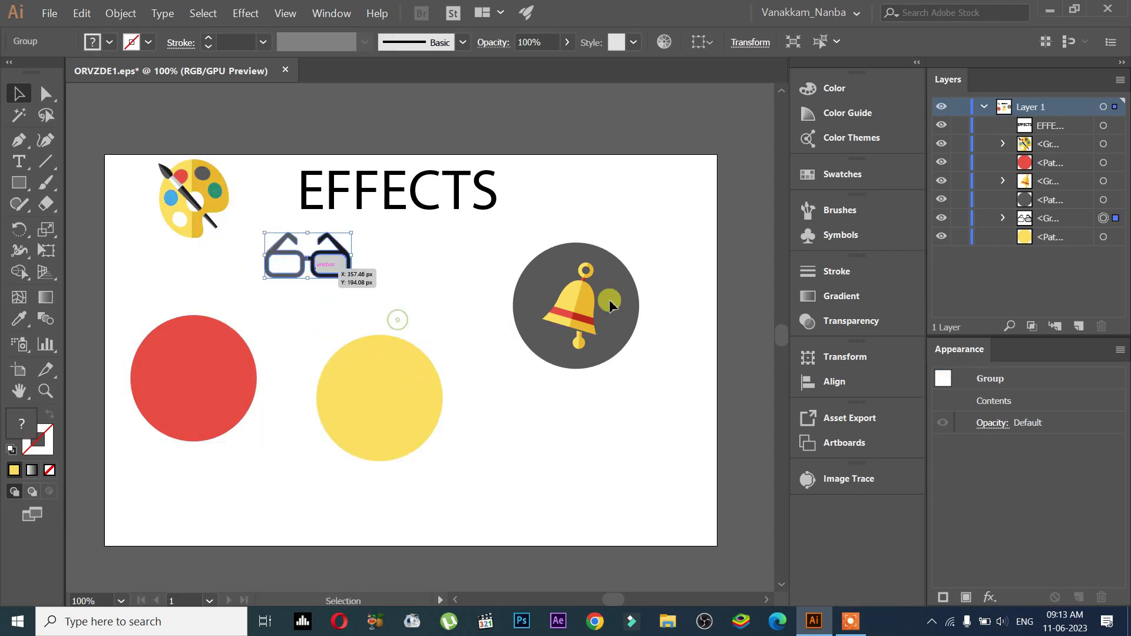
drag(640, 315, 677, 377)
drag(584, 295, 541, 260)
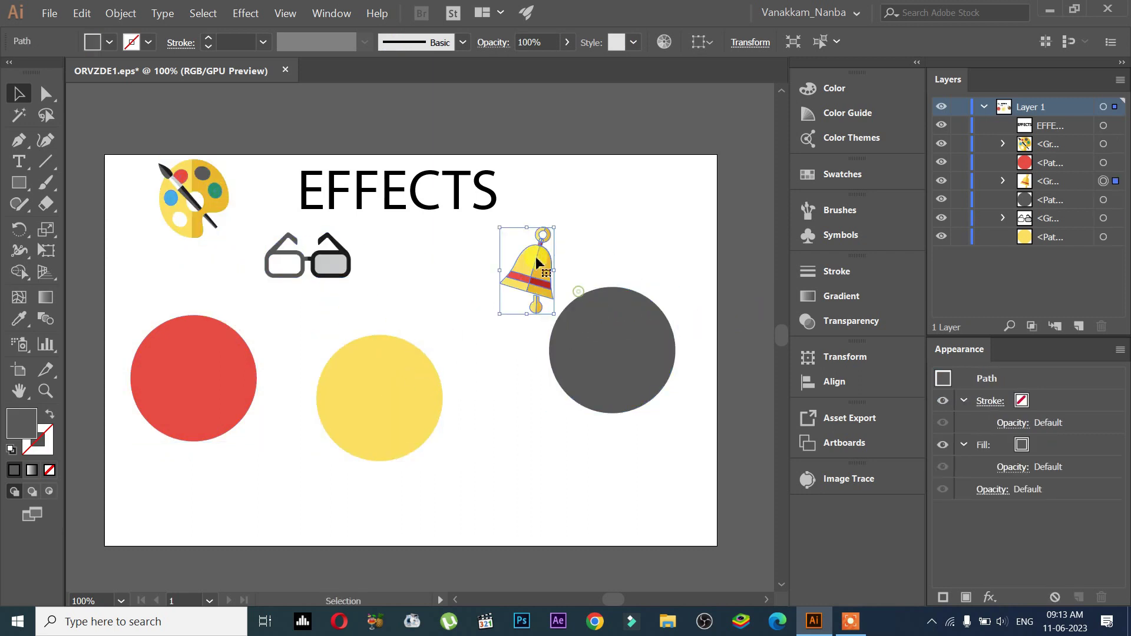
key(ctrl+z)
key(ctrl+z)
key(ctrl+z)
key(ctrl+z)
key(ctrl+z)
key(ctrl+z)
key(ctrl+z)
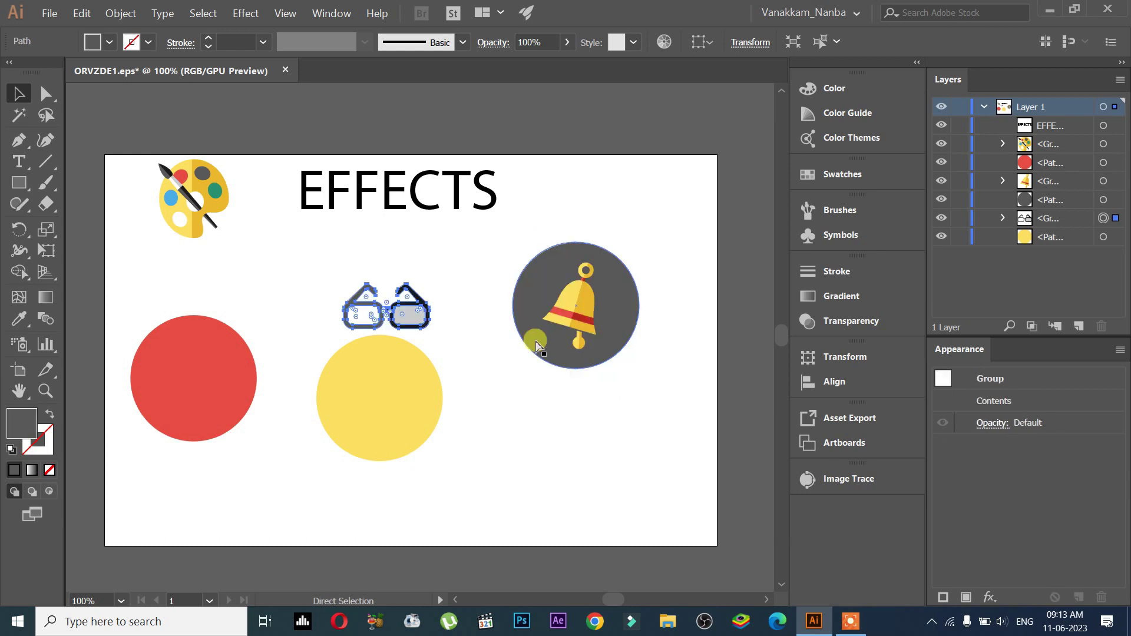
key(ctrl+z)
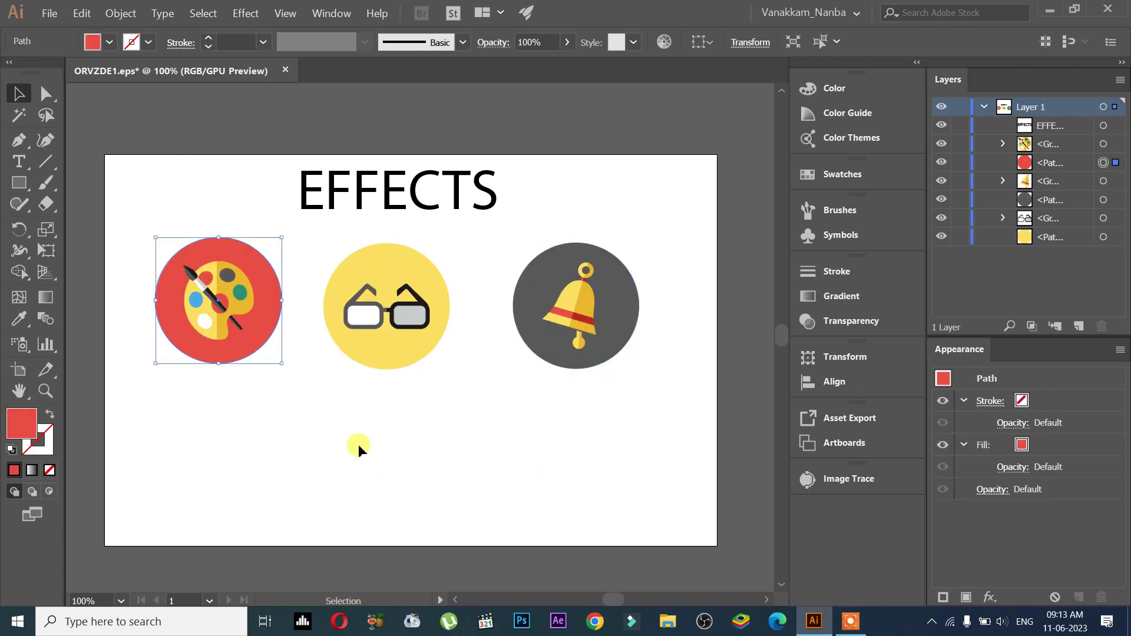
click(359, 442)
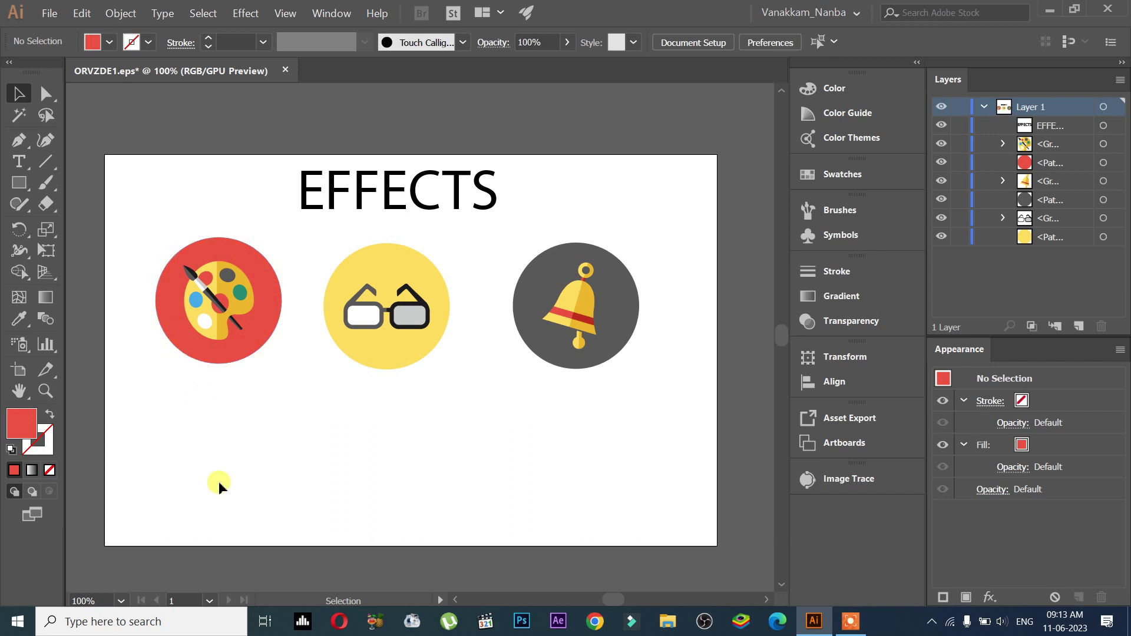
Group the palette icon with its red circle
click(245, 13)
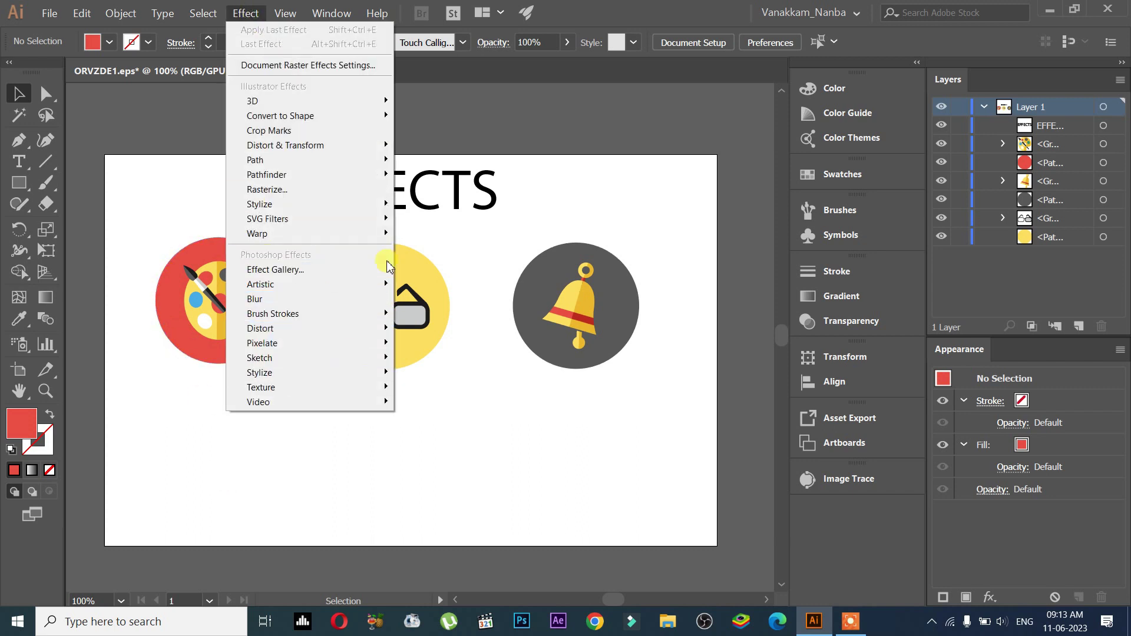
click(194, 400)
drag(268, 400, 147, 275)
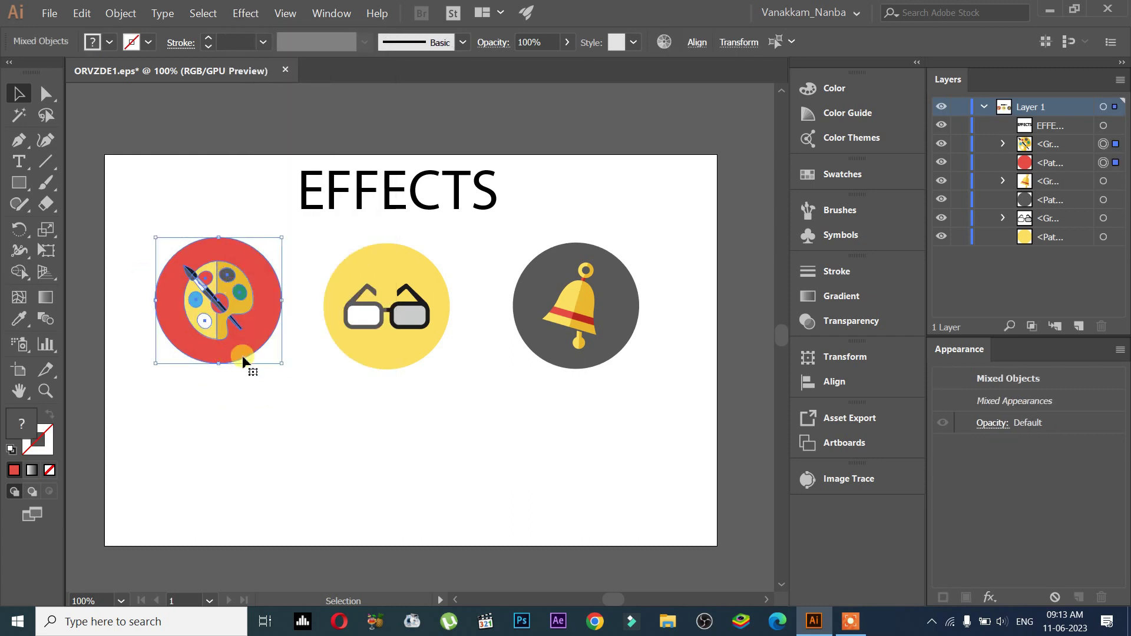
key(ctrl+g)
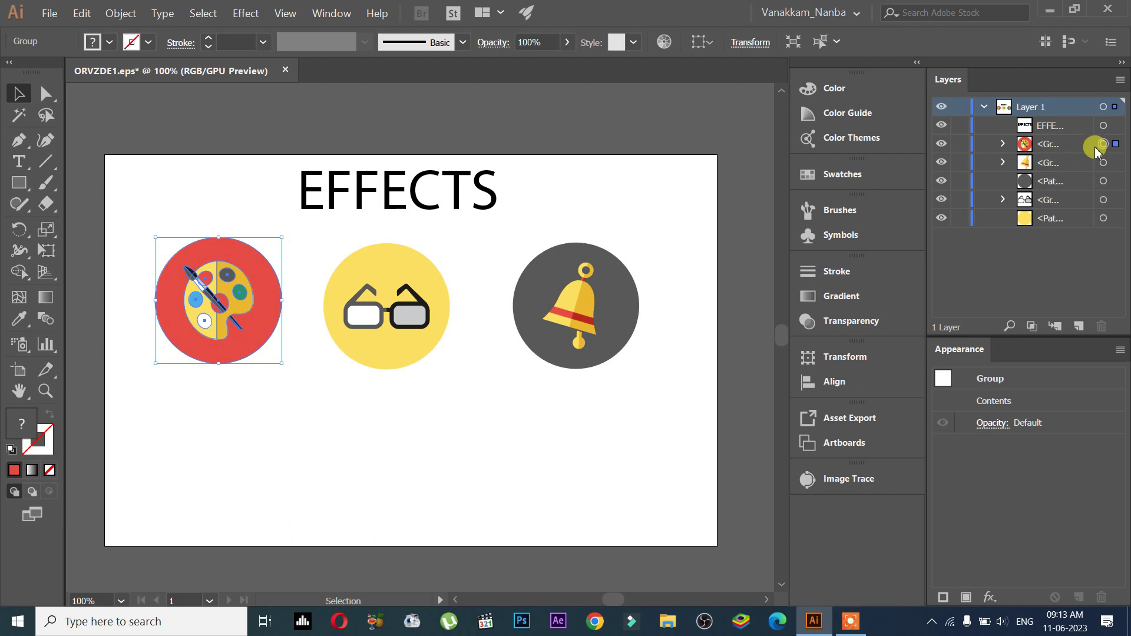
Duplicate the palette group and place the copy below the original
click(942, 143)
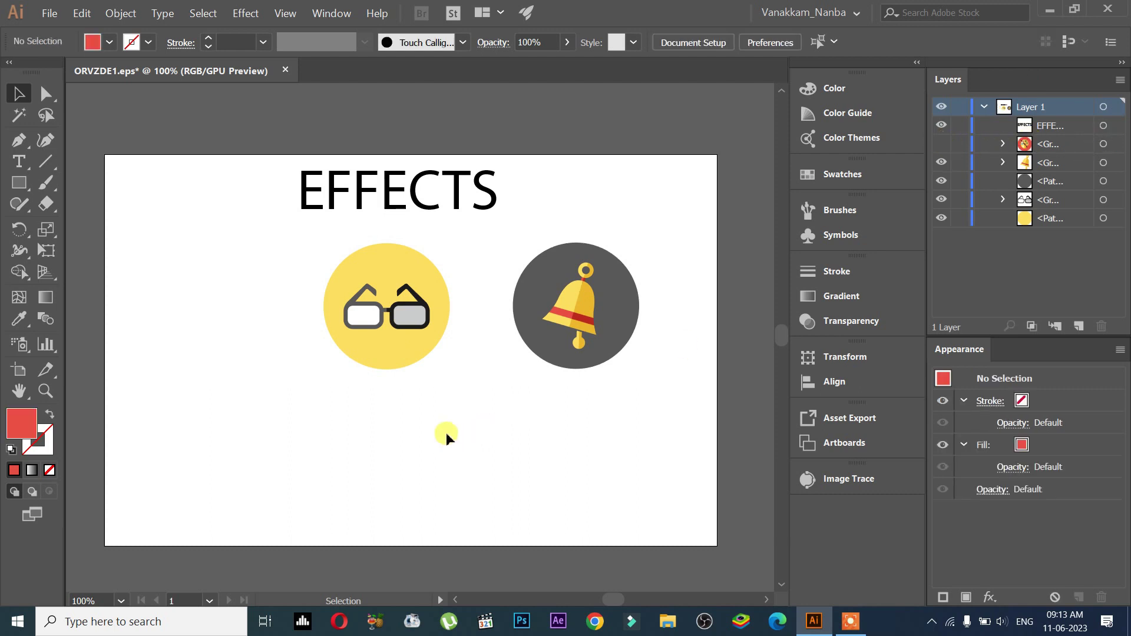
click(942, 143)
click(586, 361)
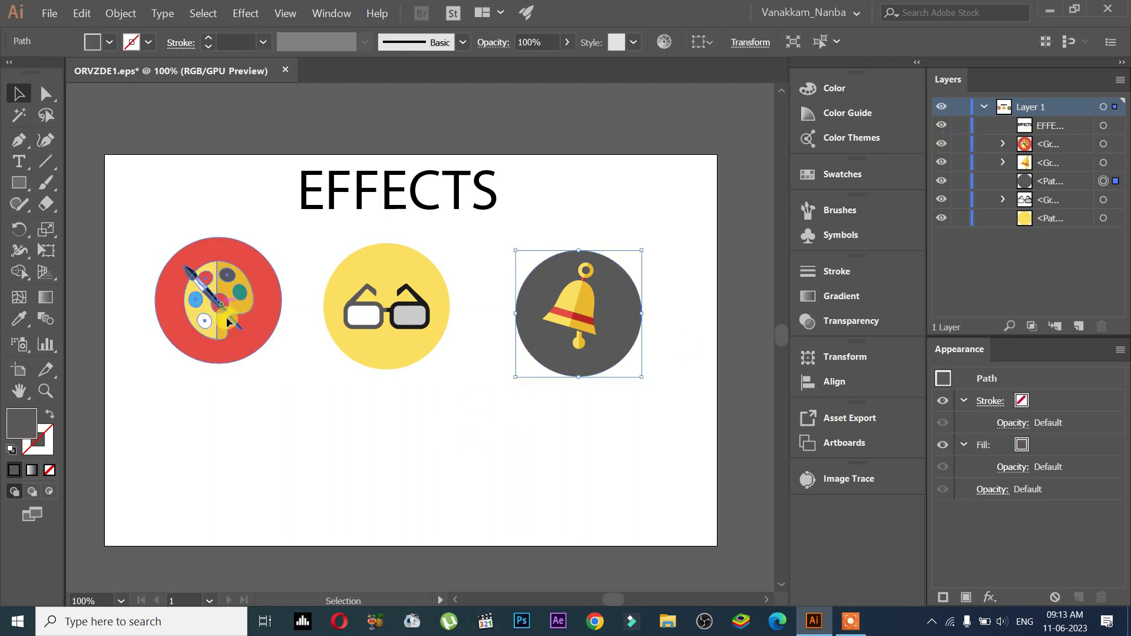
click(226, 317)
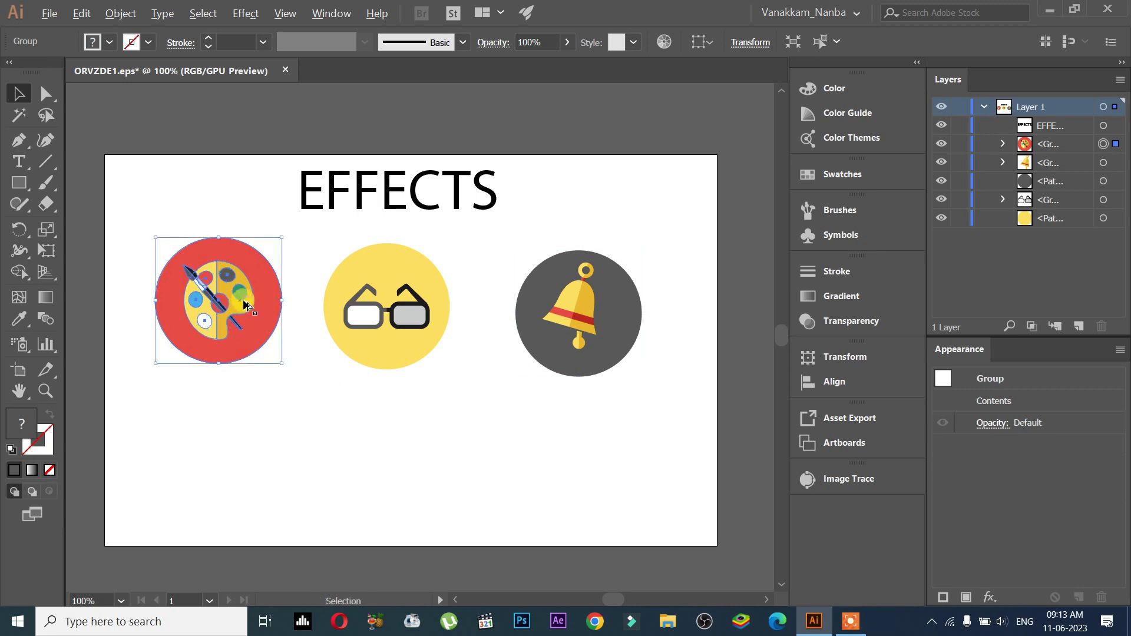
click(251, 406)
drag(240, 313, 248, 423)
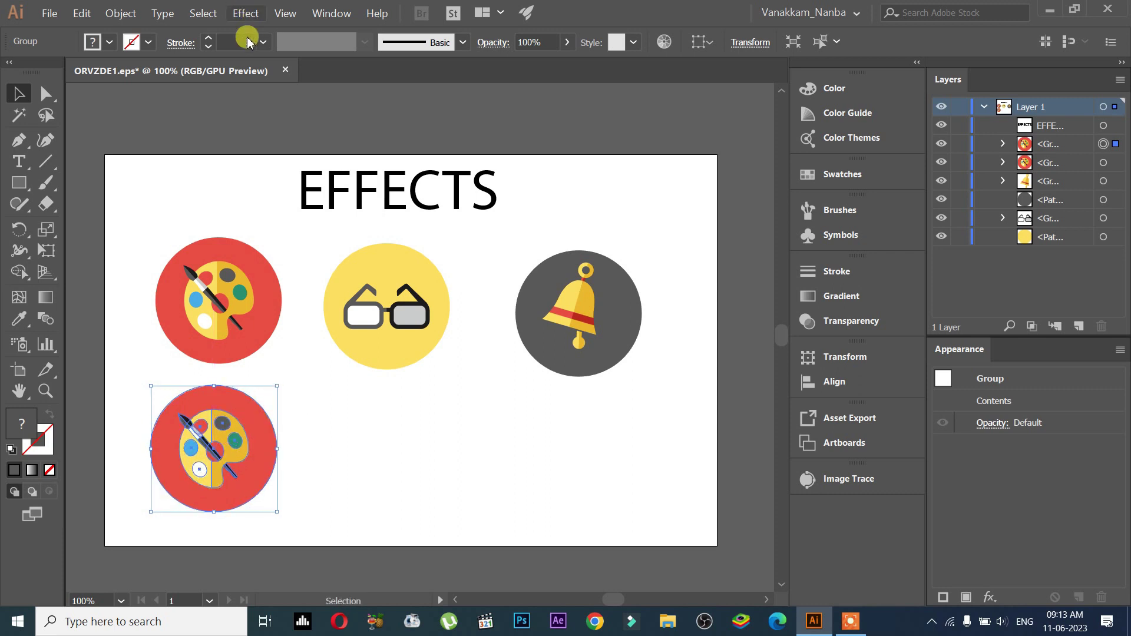
Apply a Gaussian Blur with Preview on and a 25-pixel radius to the copied palette icon
click(245, 13)
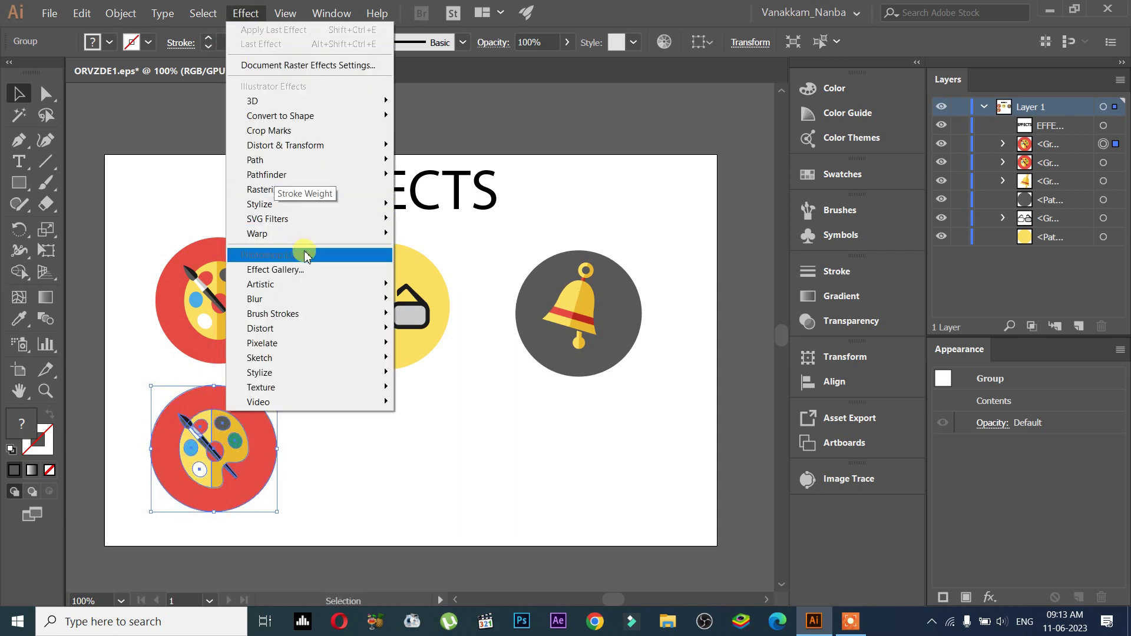
mouse_move(334, 304)
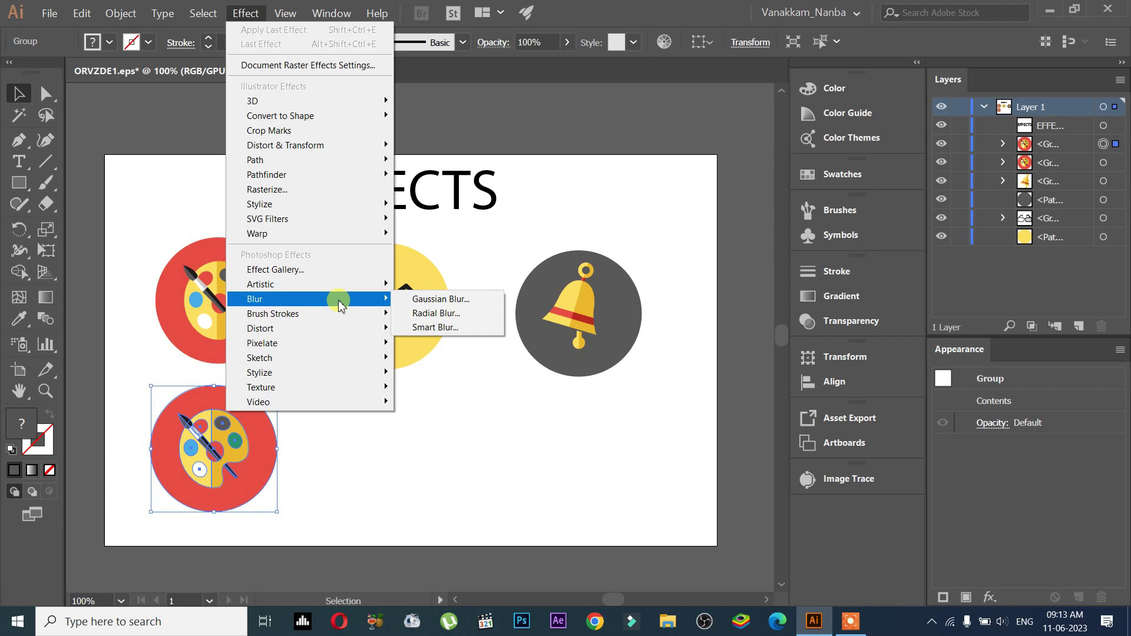
click(482, 302)
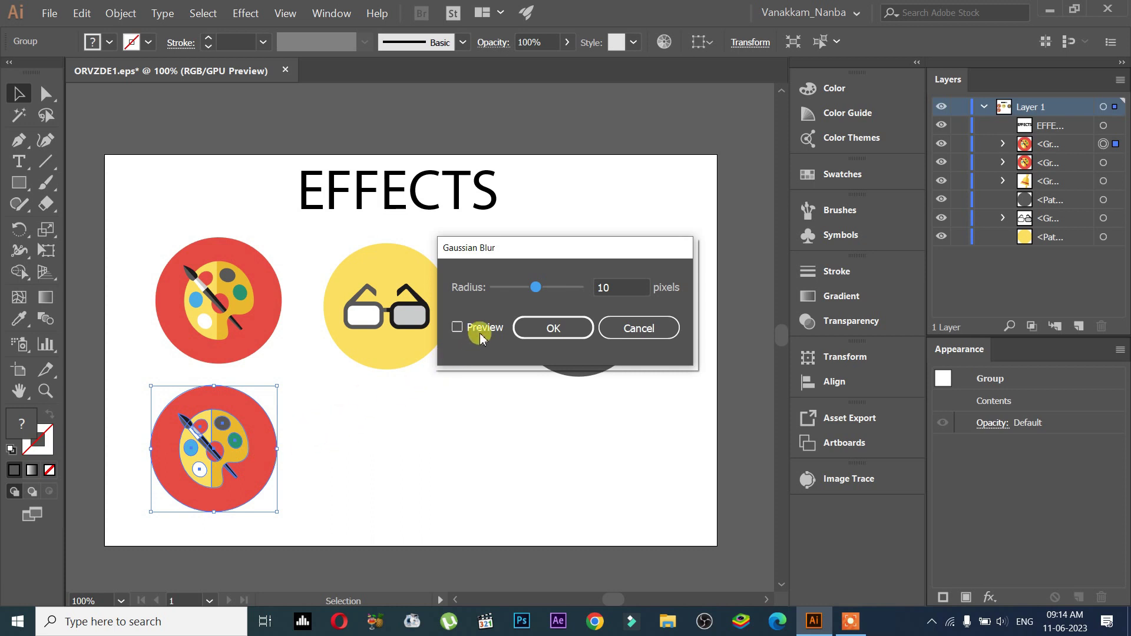
click(454, 326)
click(480, 331)
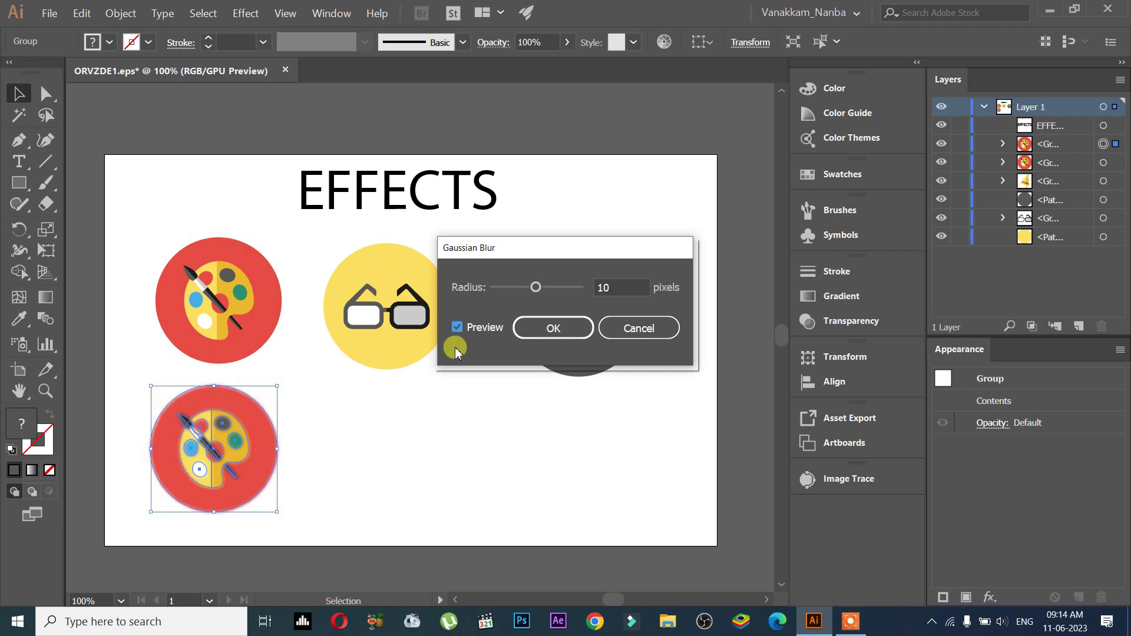
drag(535, 288, 545, 289)
click(557, 329)
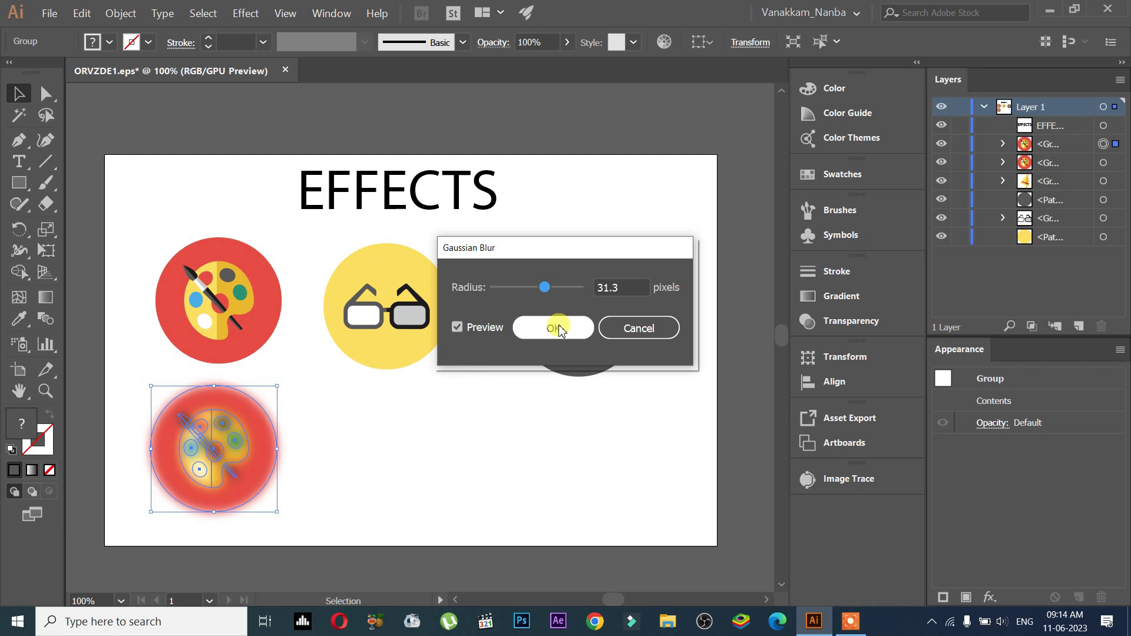
click(641, 289)
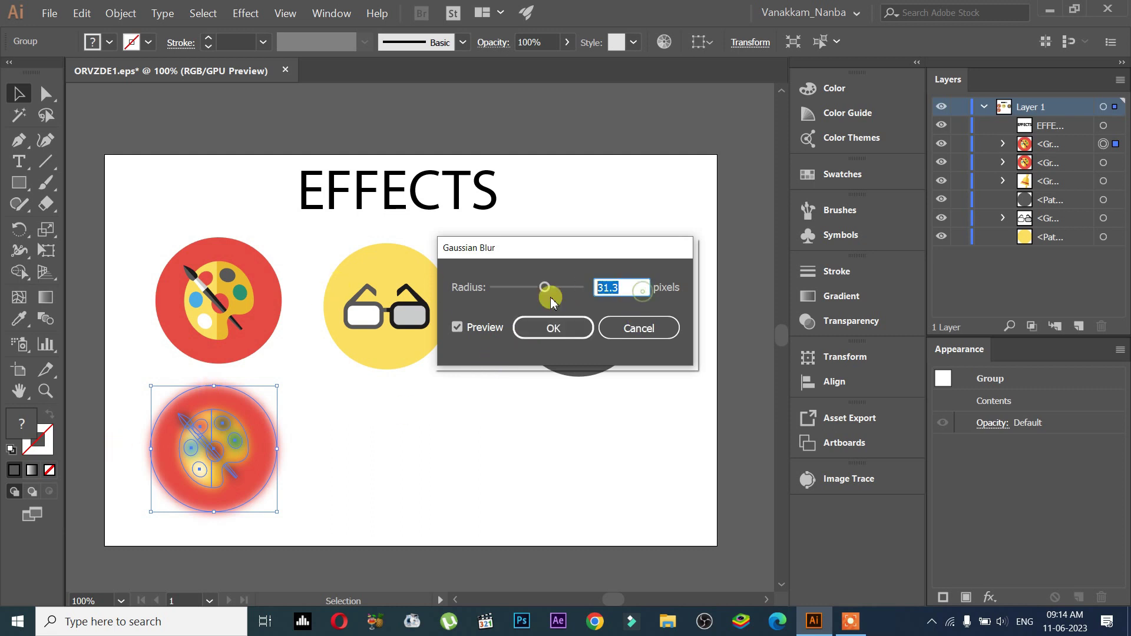
text(25)
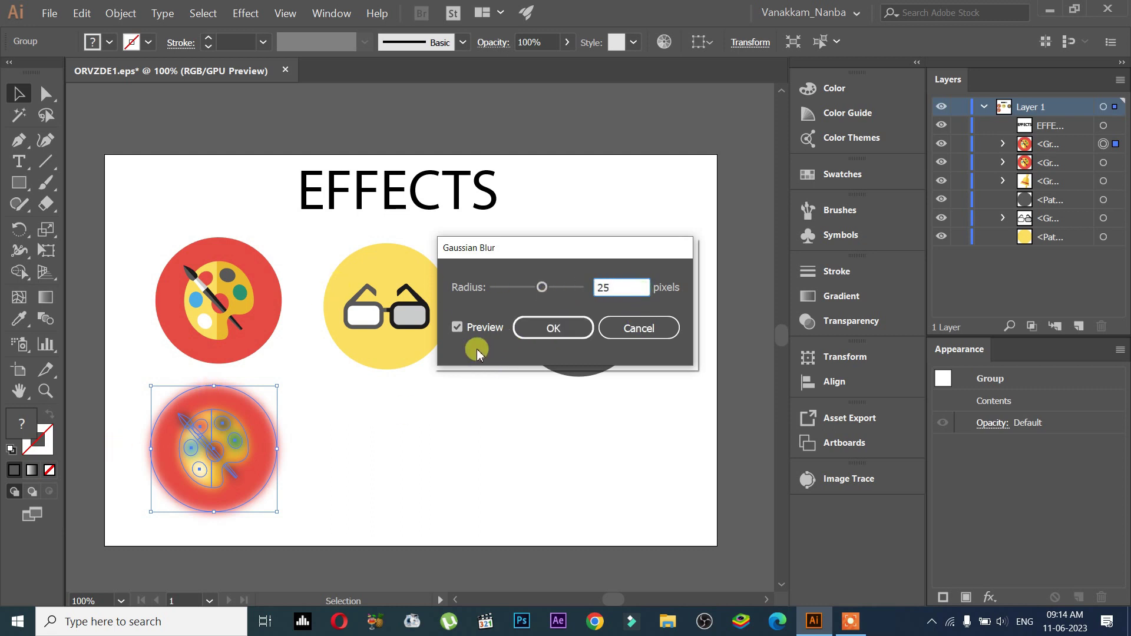
click(588, 328)
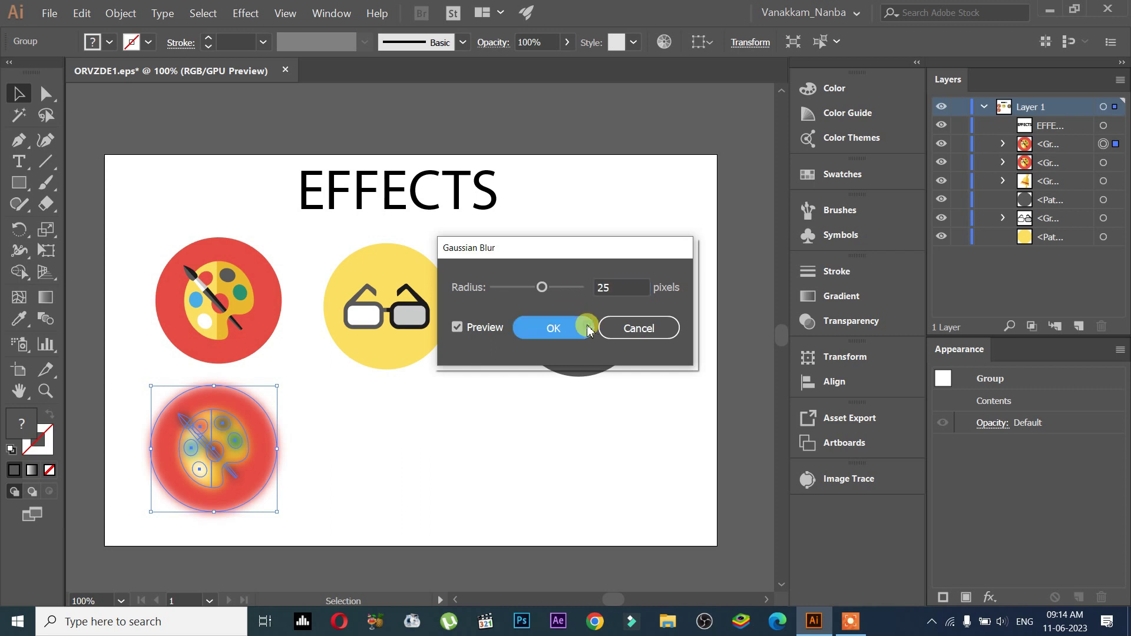
click(413, 412)
scroll(412, 371, up, 6)
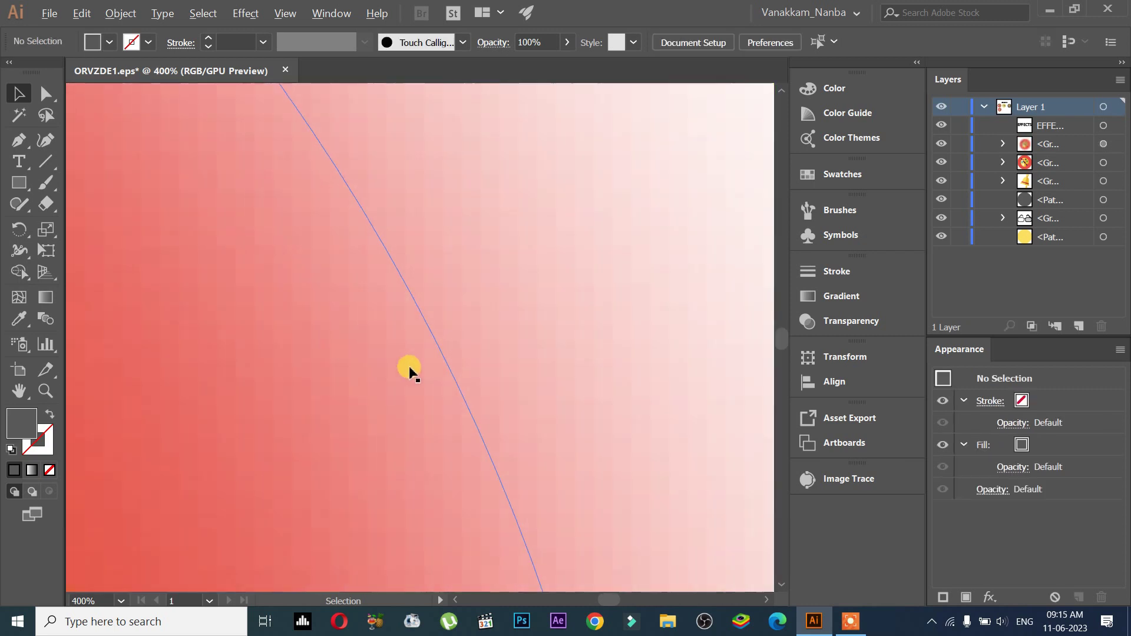
scroll(472, 325, up, 8)
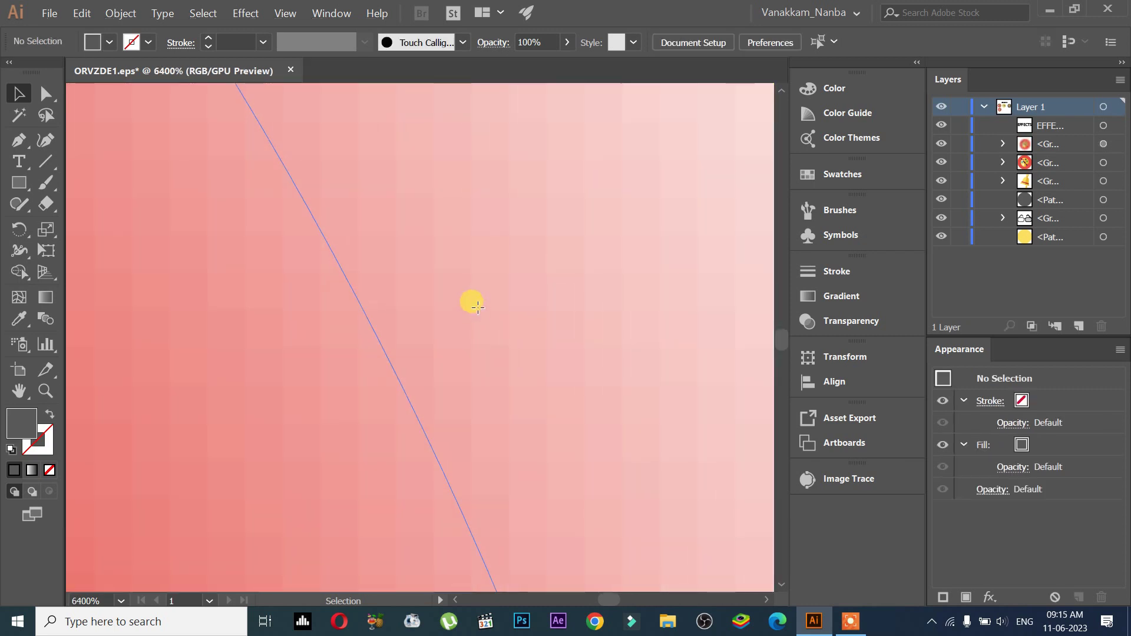
click(479, 301)
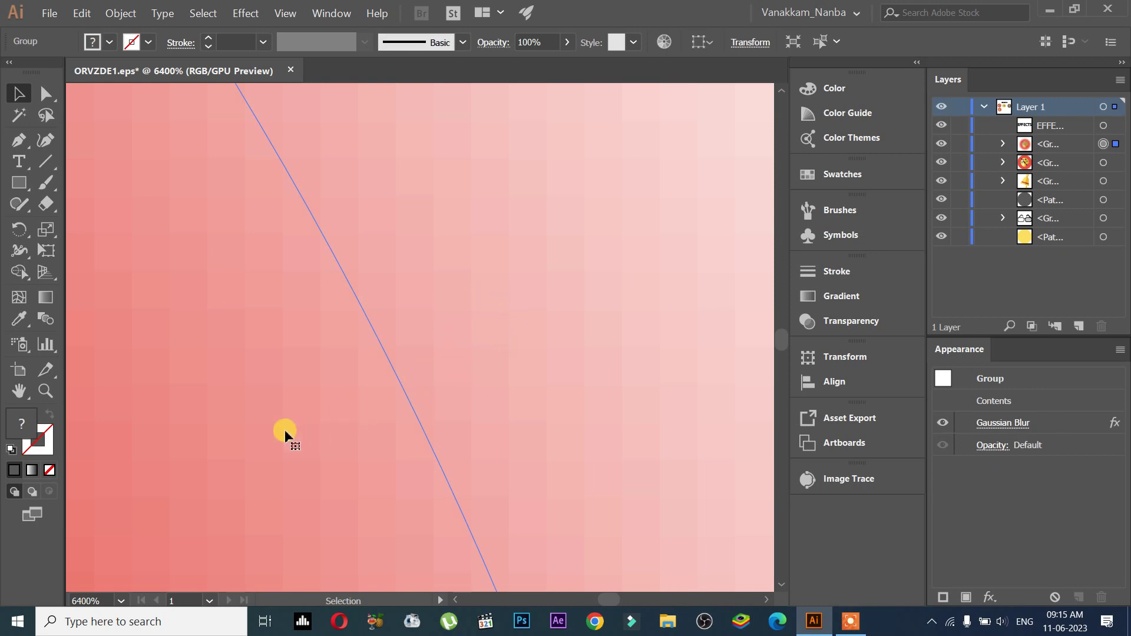
scroll(368, 358, up, 1)
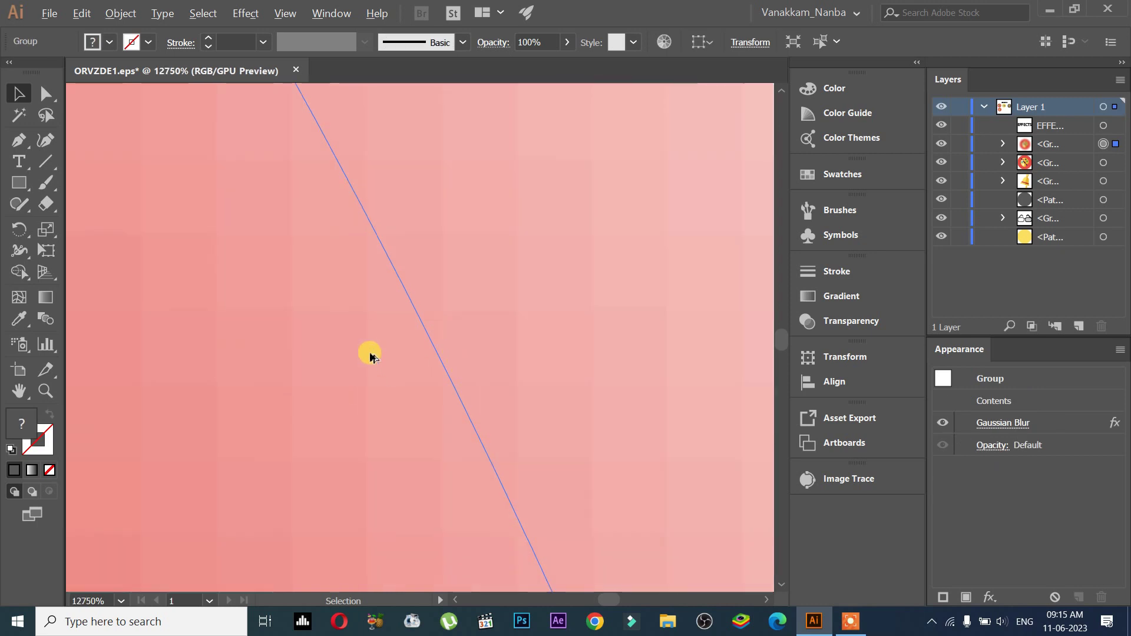
scroll(371, 353, right, 2)
scroll(508, 383, down, 10)
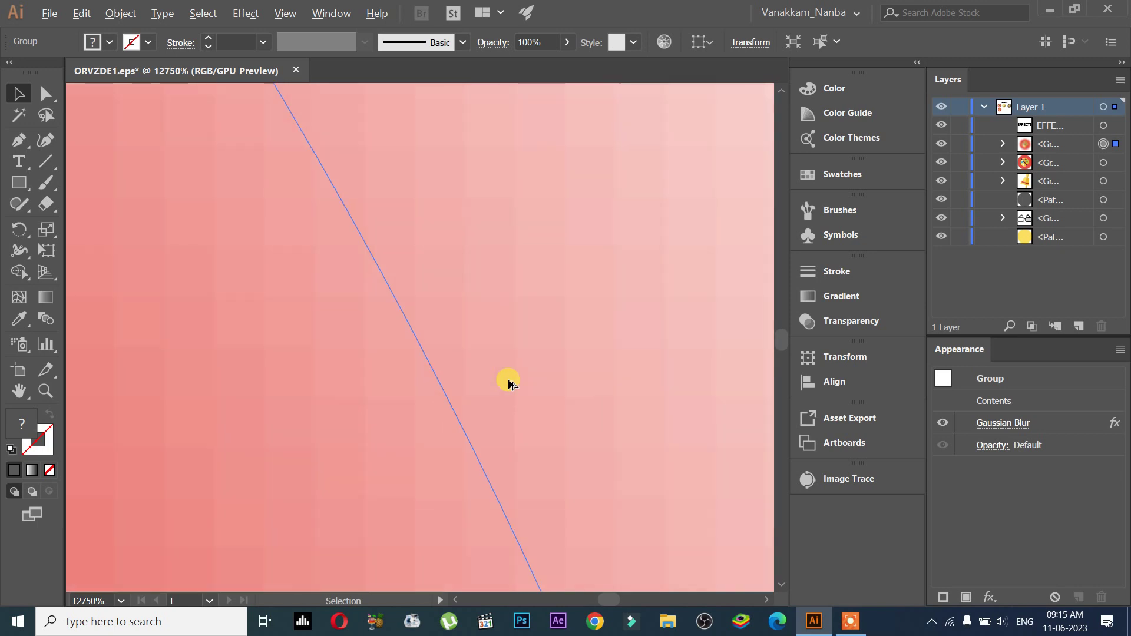
scroll(511, 381, down, 5)
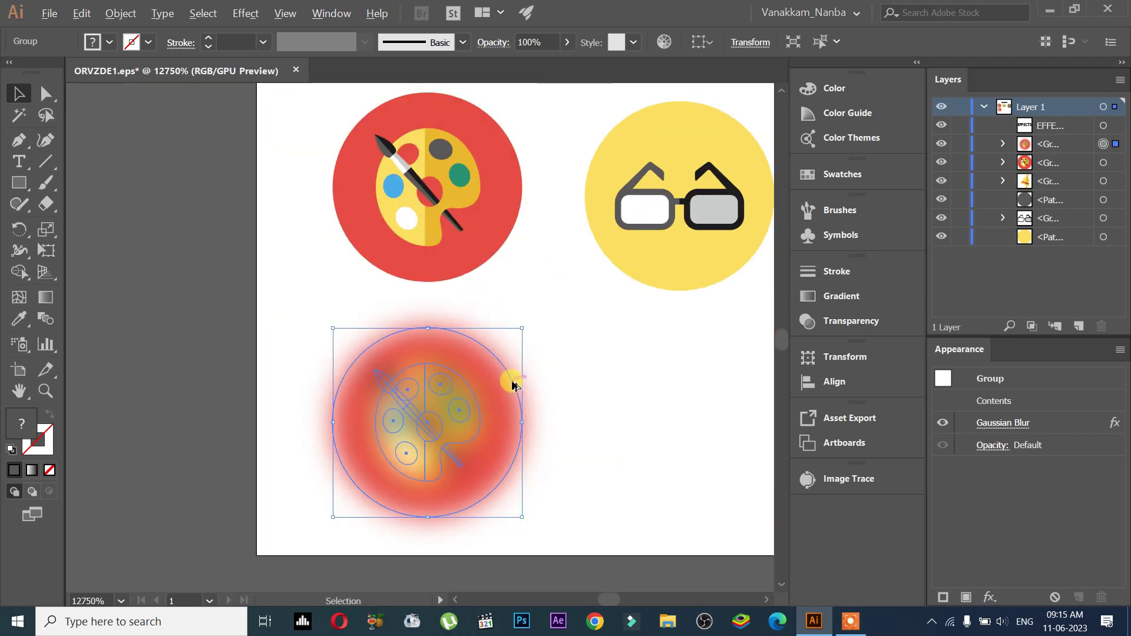
scroll(471, 395, up, 4)
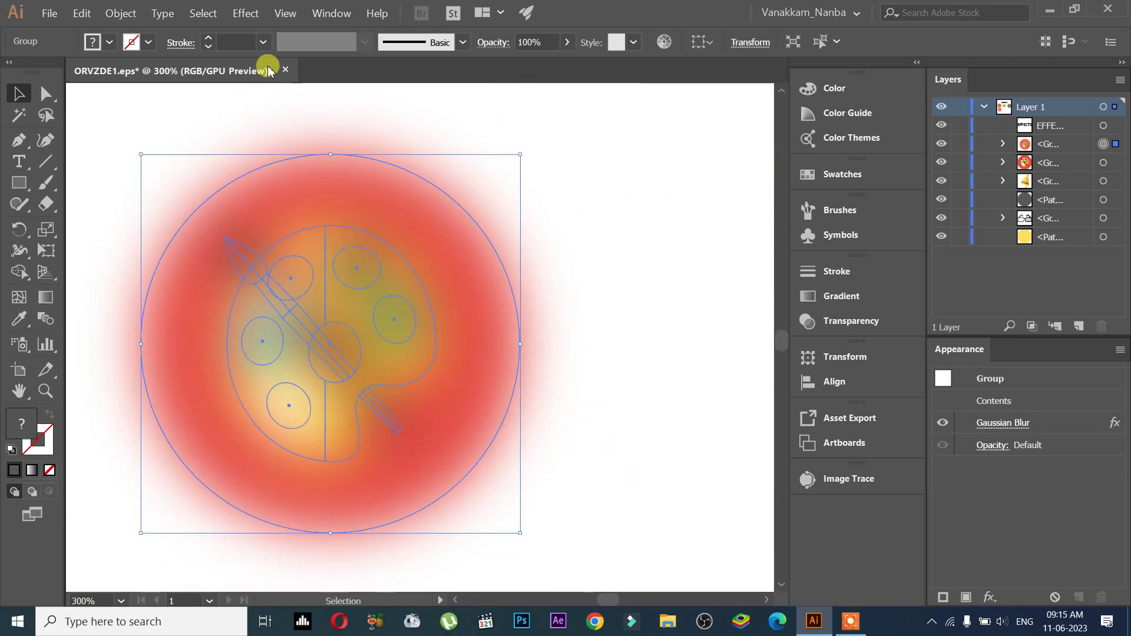
click(246, 22)
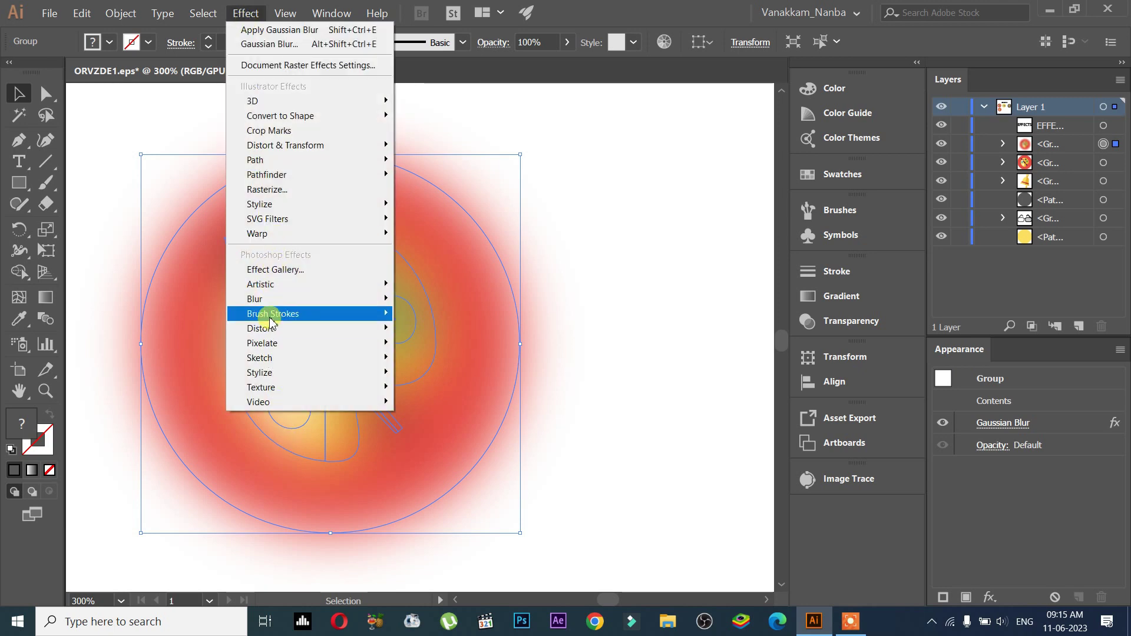
mouse_move(277, 300)
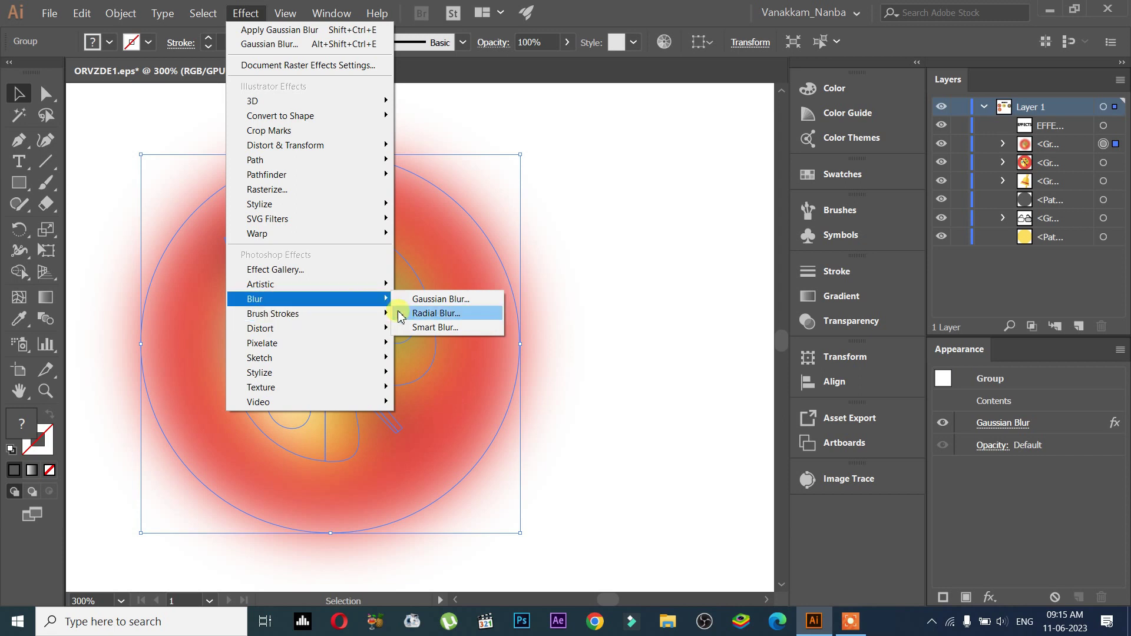
click(587, 316)
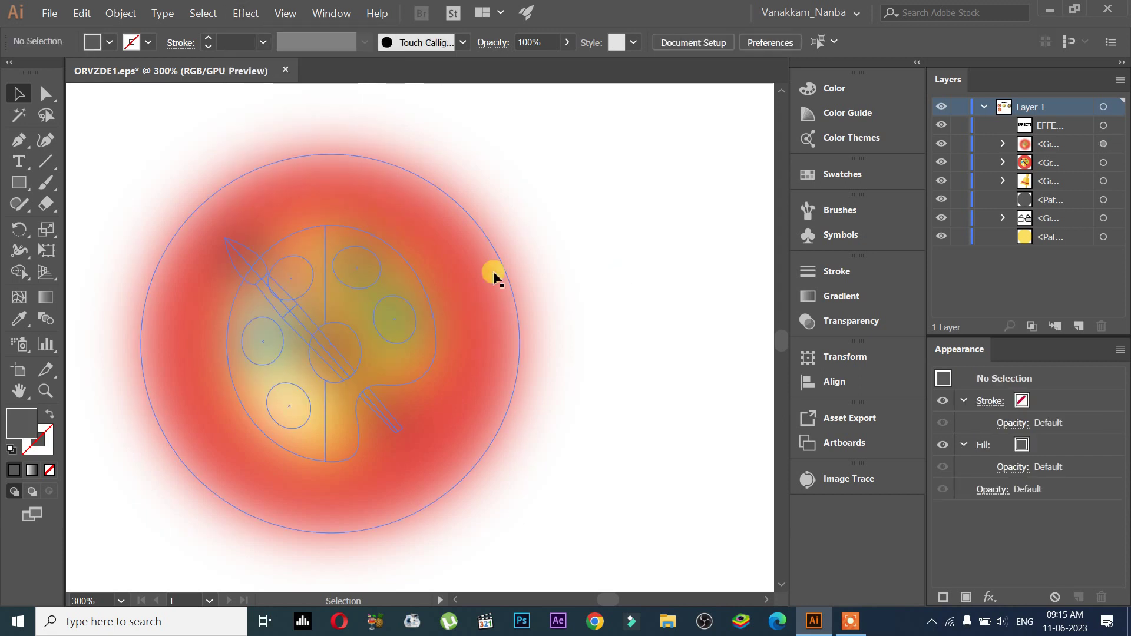
click(246, 10)
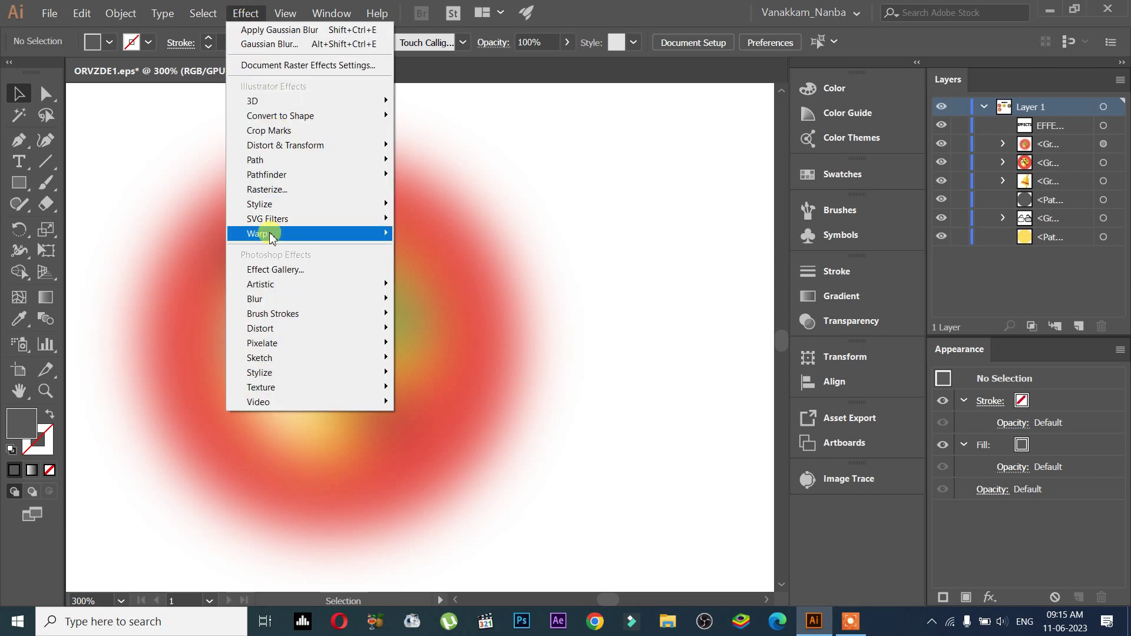
click(508, 325)
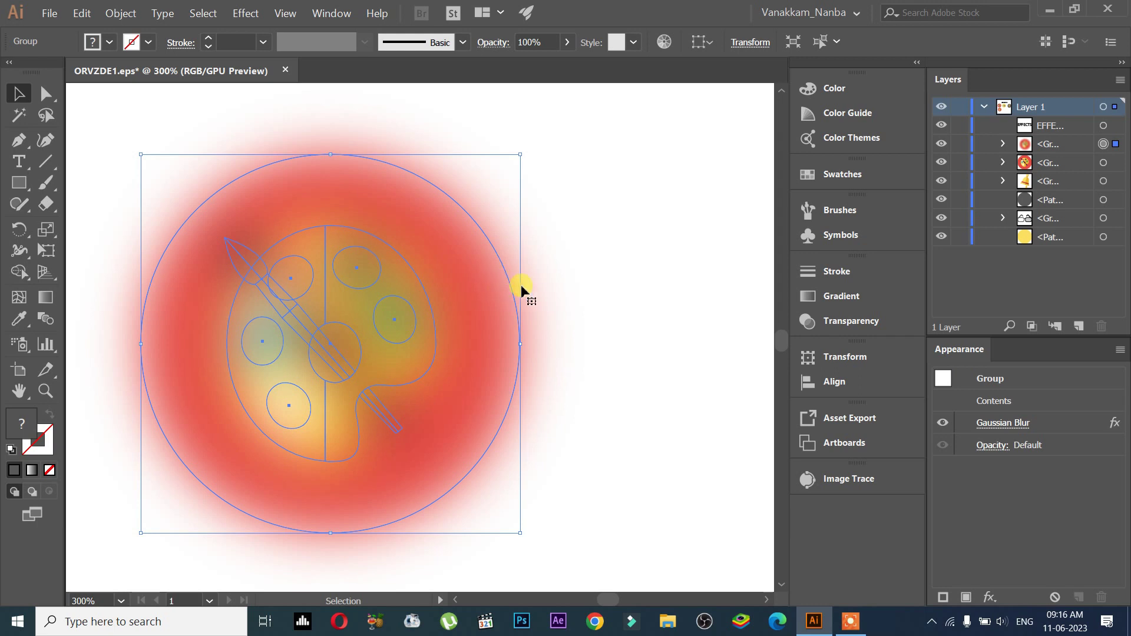
scroll(530, 288, up, 3)
scroll(545, 285, up, 3)
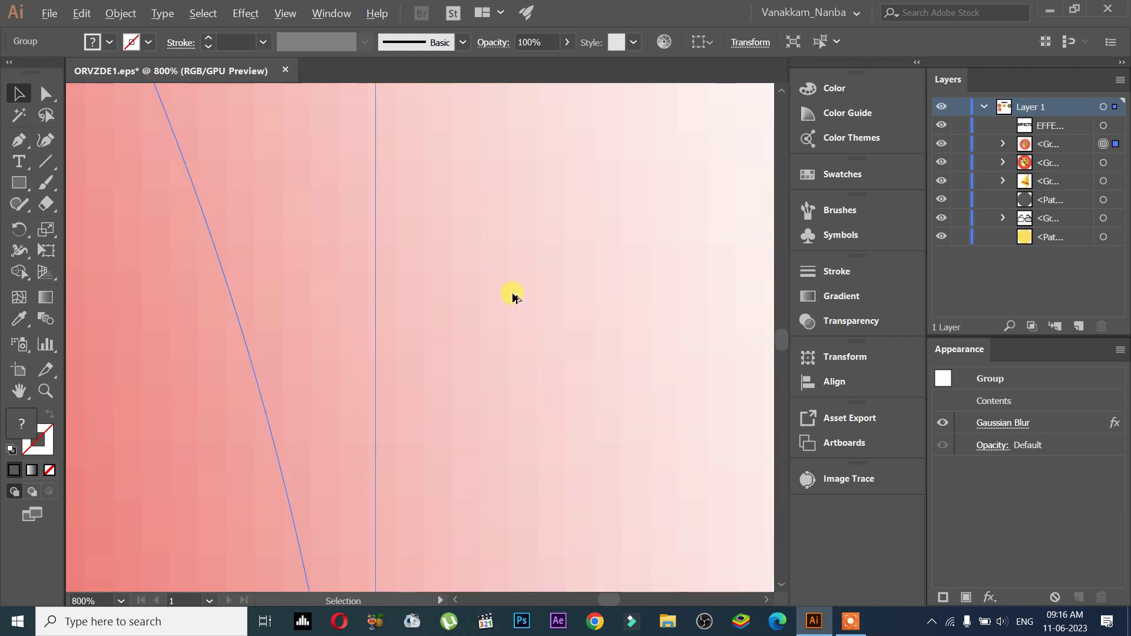
scroll(510, 299, down, 3)
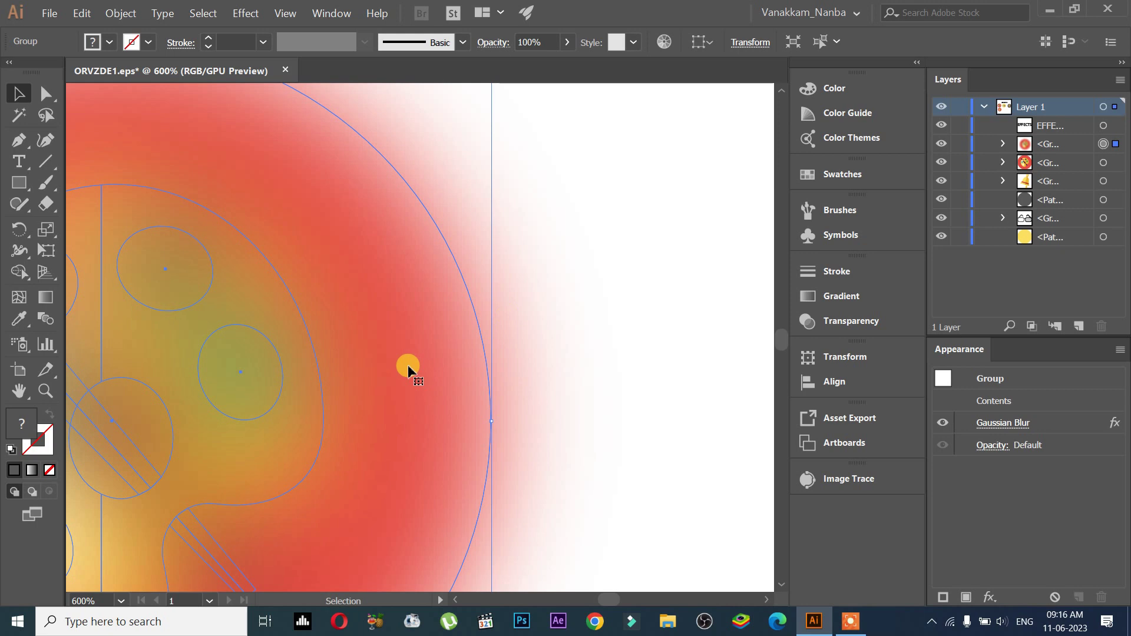
scroll(407, 366, down, 2)
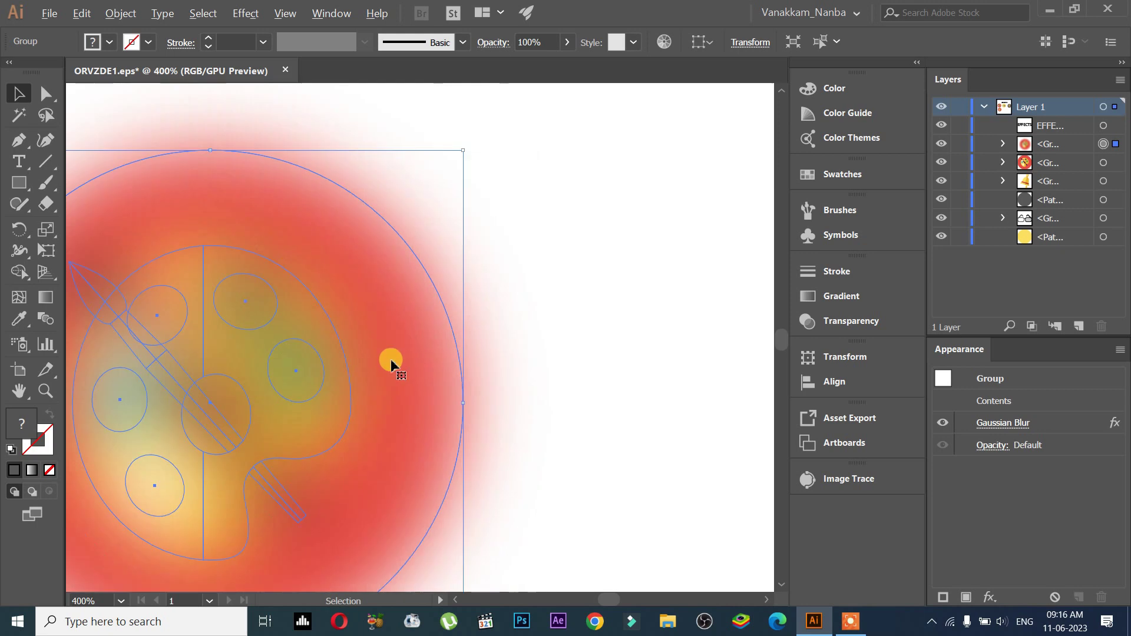
Deselect the blurred palette icon after a first look at Document Raster Effects Settings
click(242, 13)
click(312, 66)
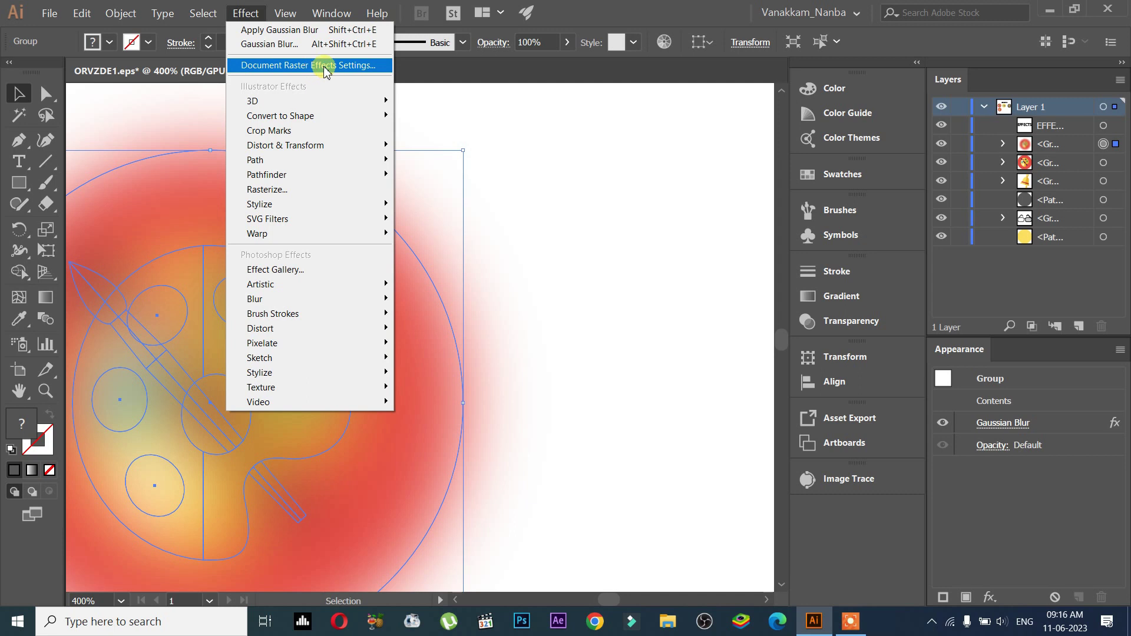
alt+scroll(525, 237, up, 1)
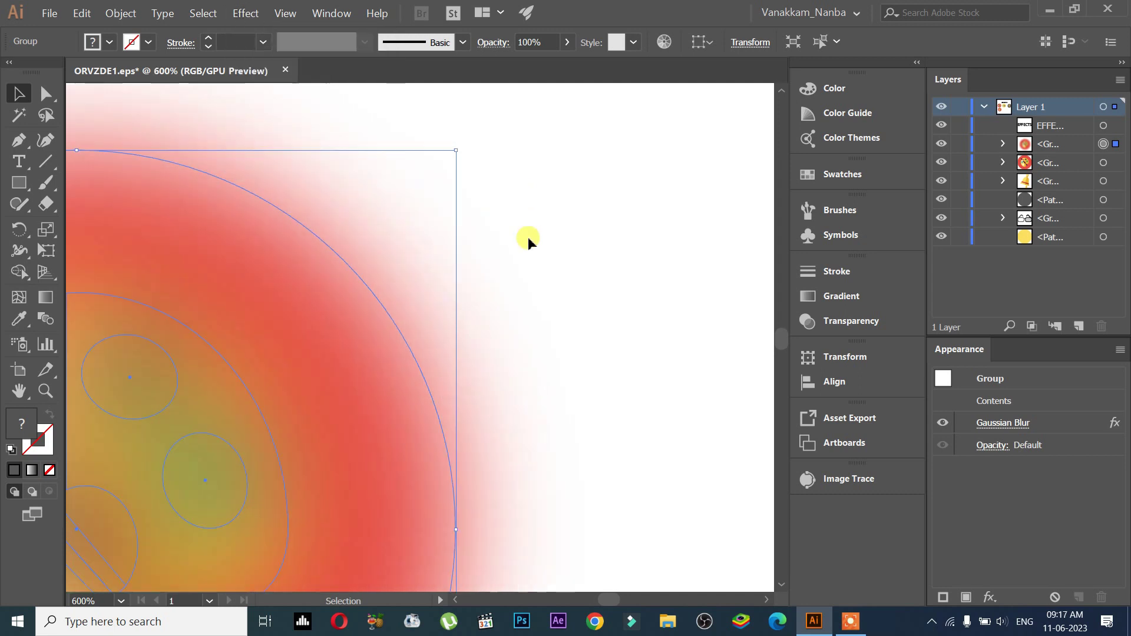
click(423, 342)
alt+scroll(423, 342, up, 4)
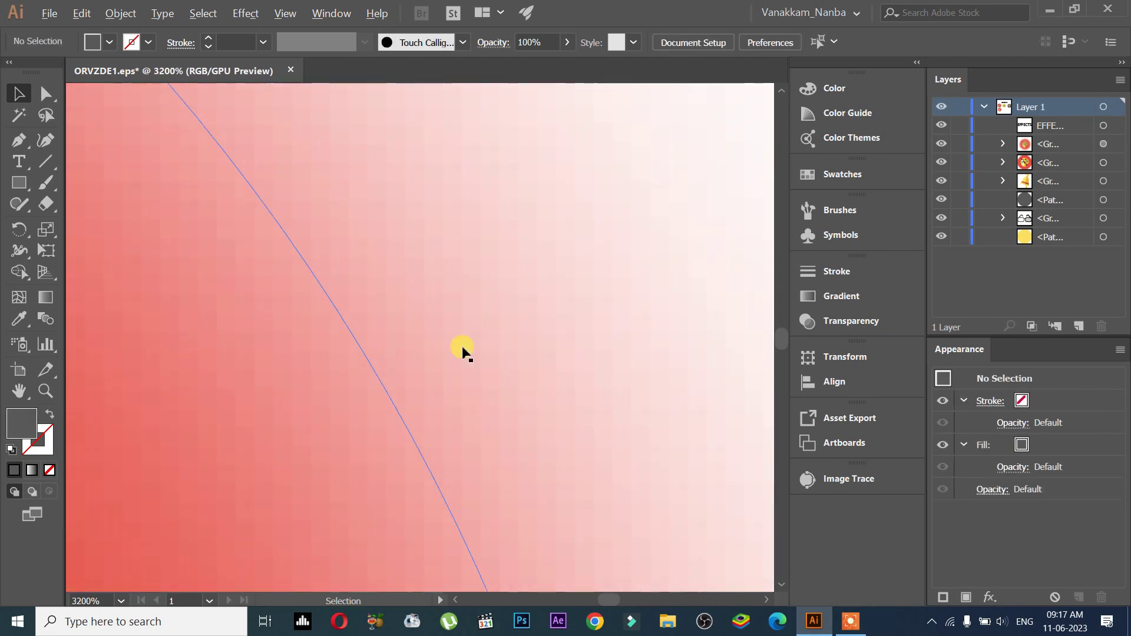
alt+scroll(500, 227, up, 2)
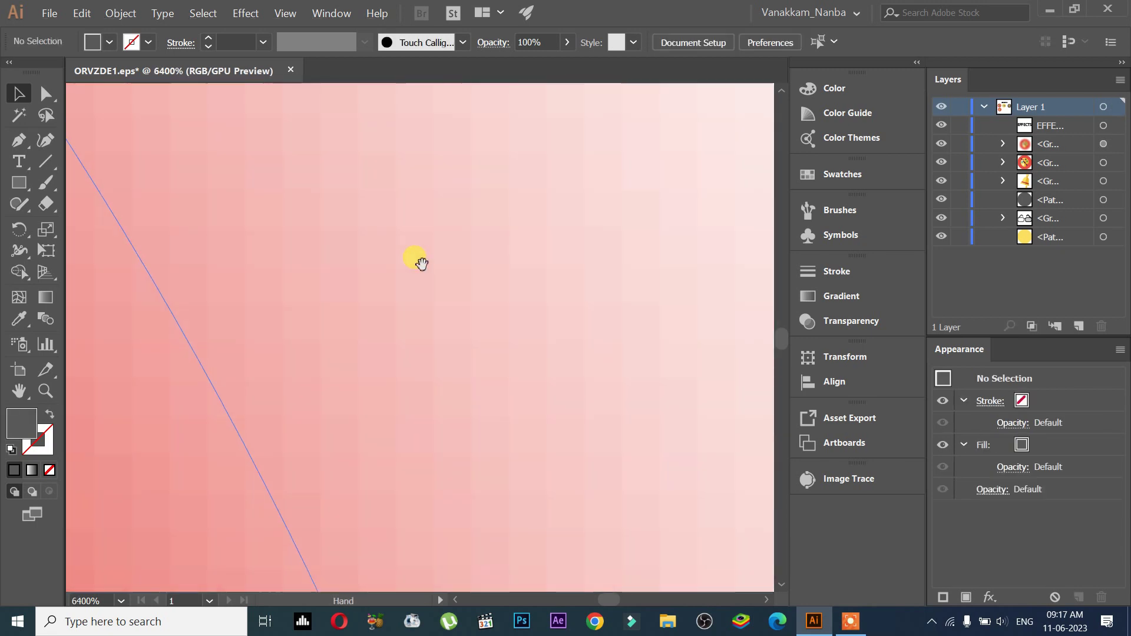
Set the Document Raster Effects resolution to High (300 ppi) and confirm
click(203, 13)
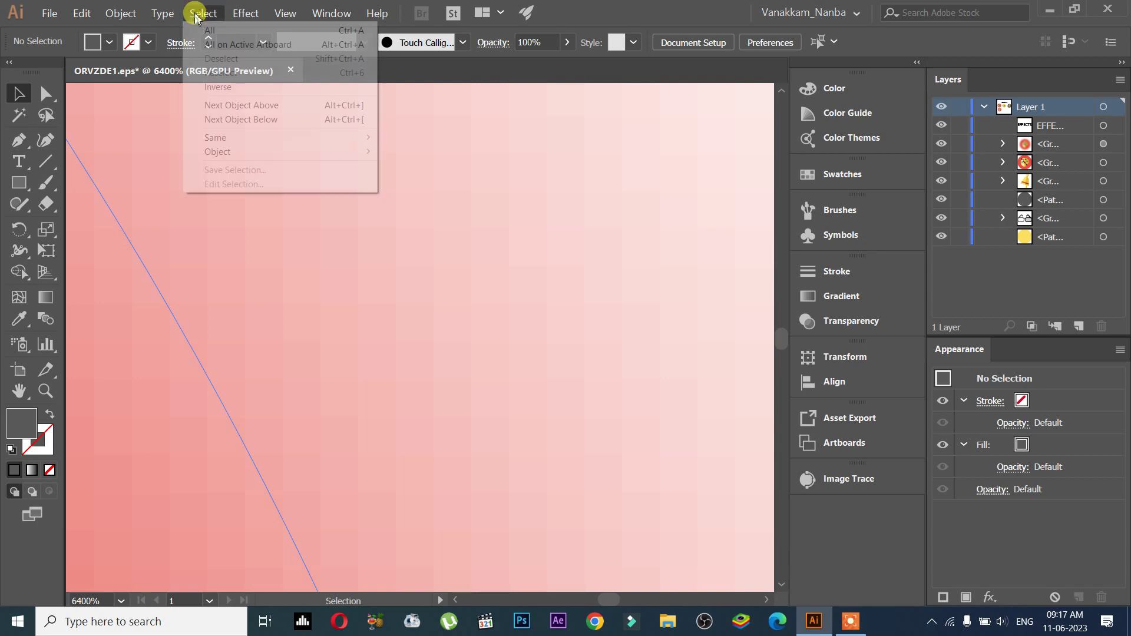
mouse_move(245, 13)
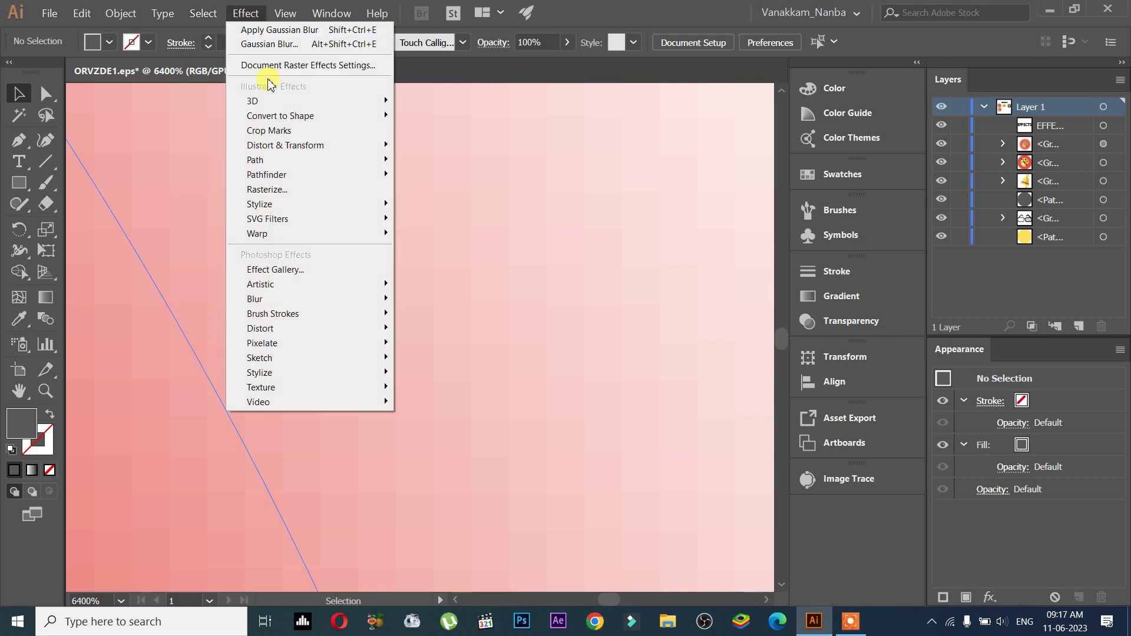
click(286, 67)
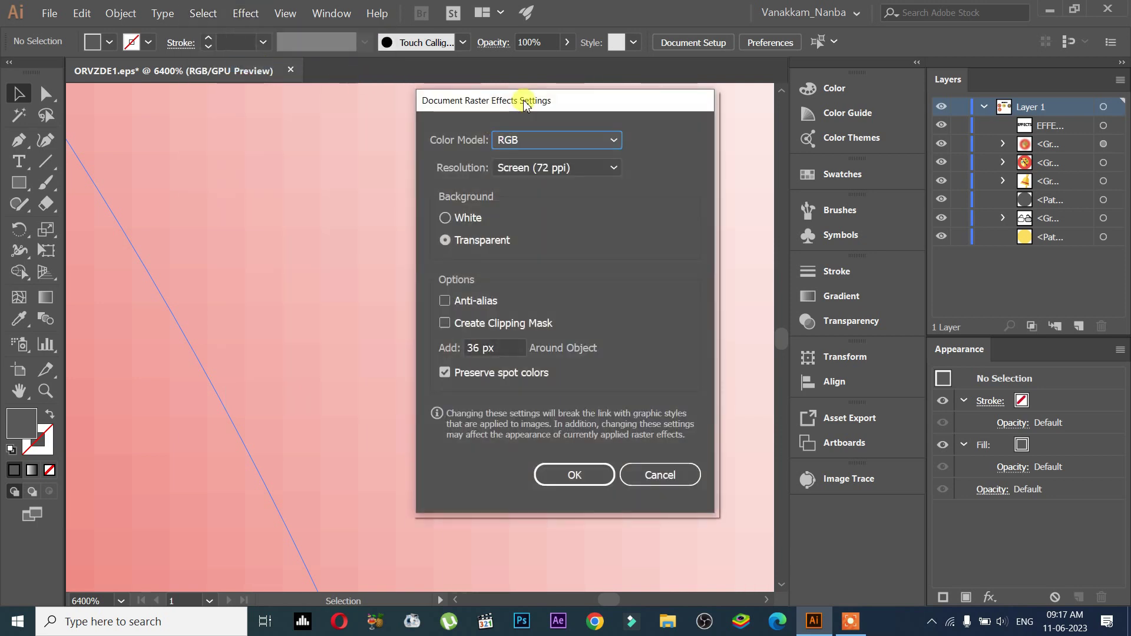
drag(518, 99, 554, 128)
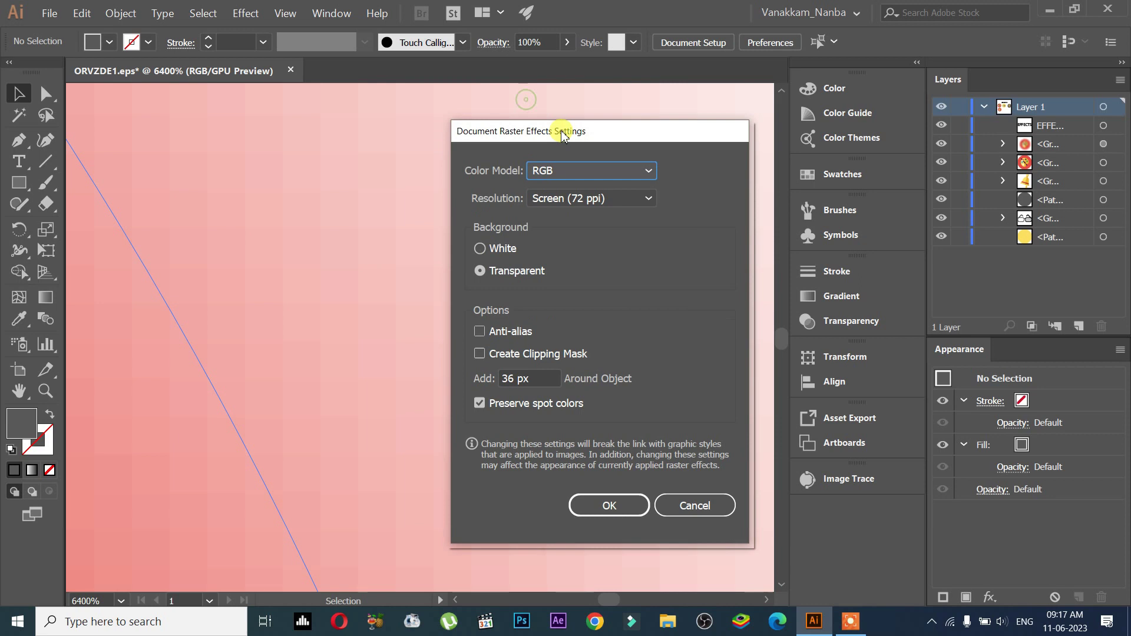
click(569, 201)
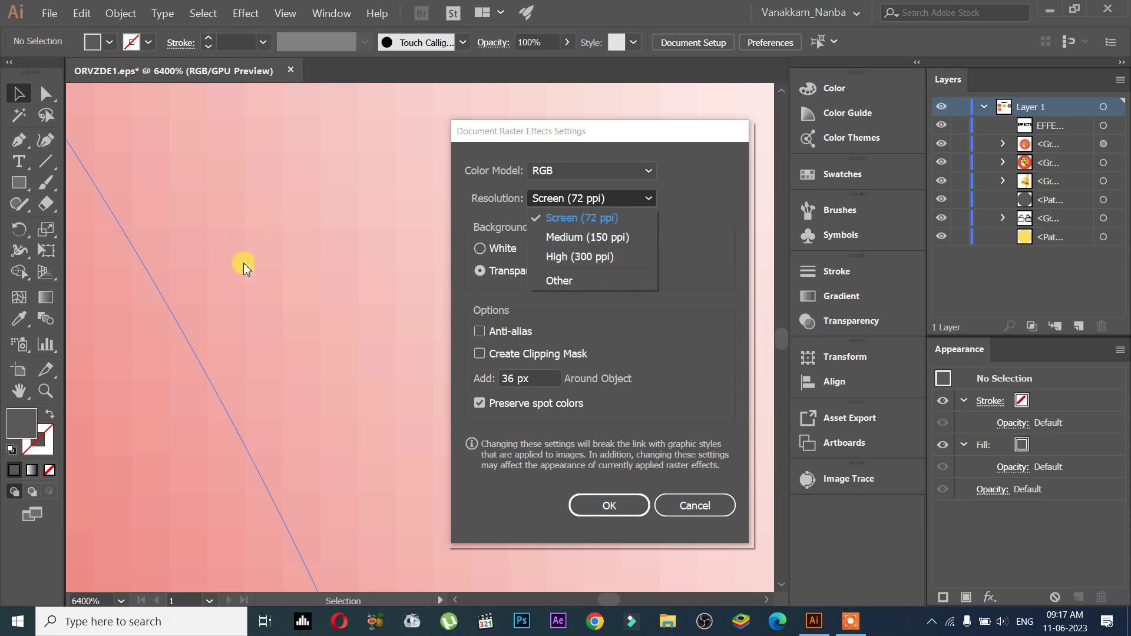
click(614, 257)
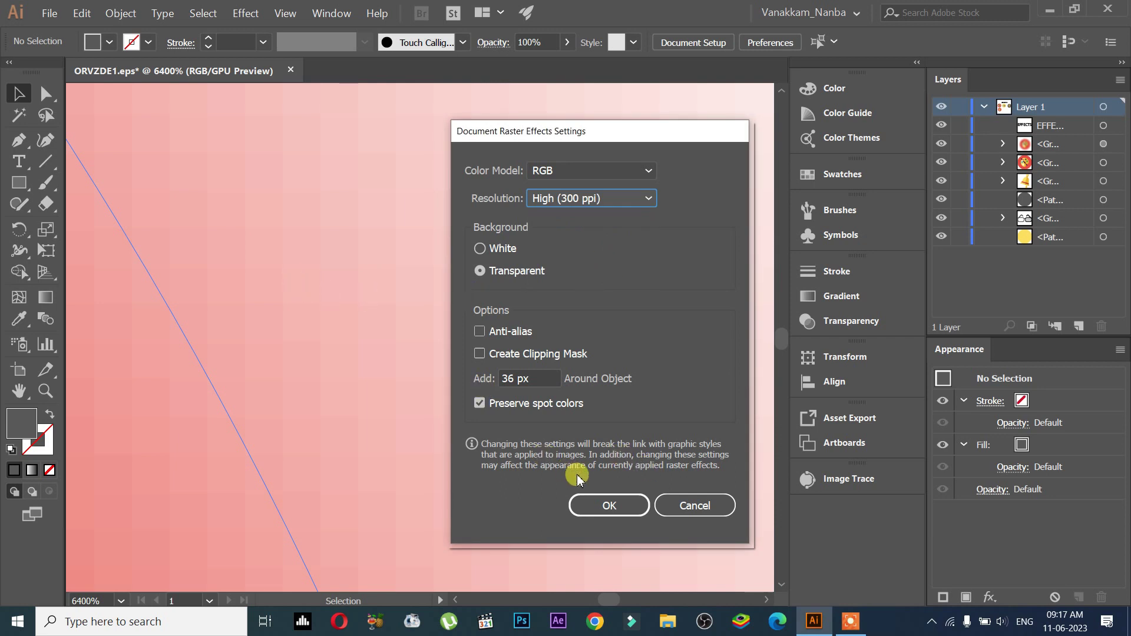
click(591, 507)
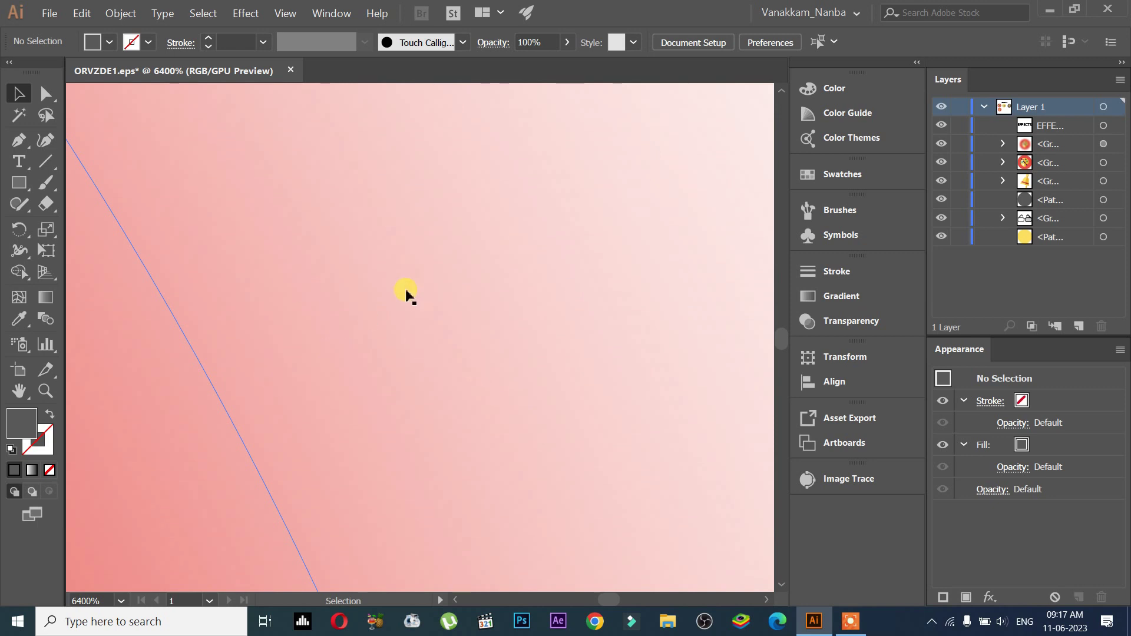
scroll(407, 295, down, 6)
scroll(377, 305, up, 3)
scroll(437, 308, down, 2)
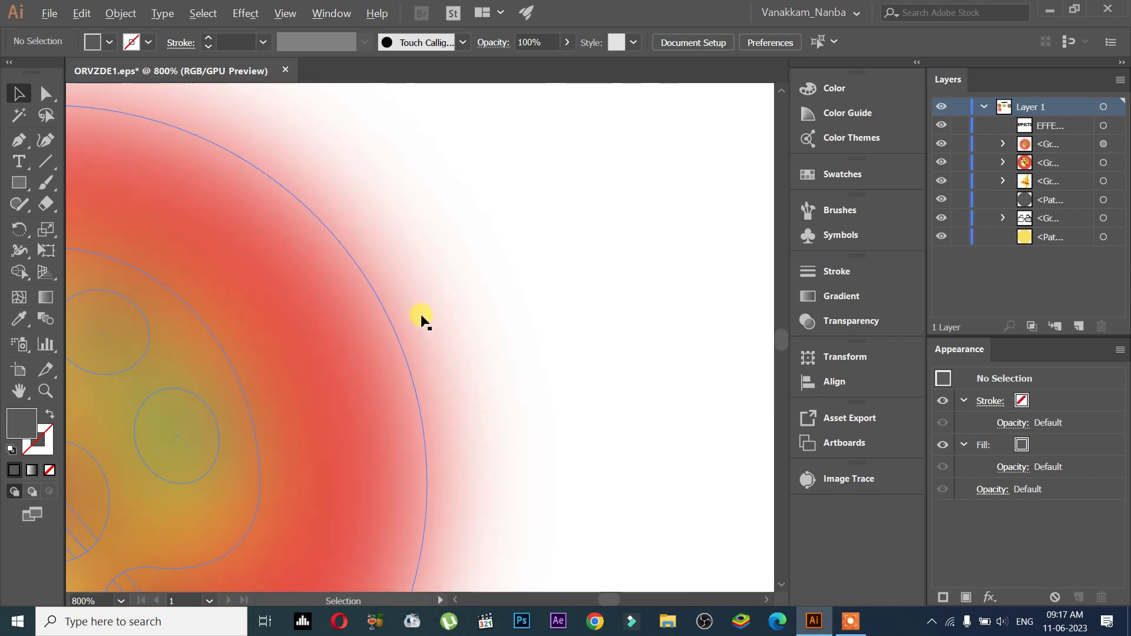
scroll(422, 320, down, 3)
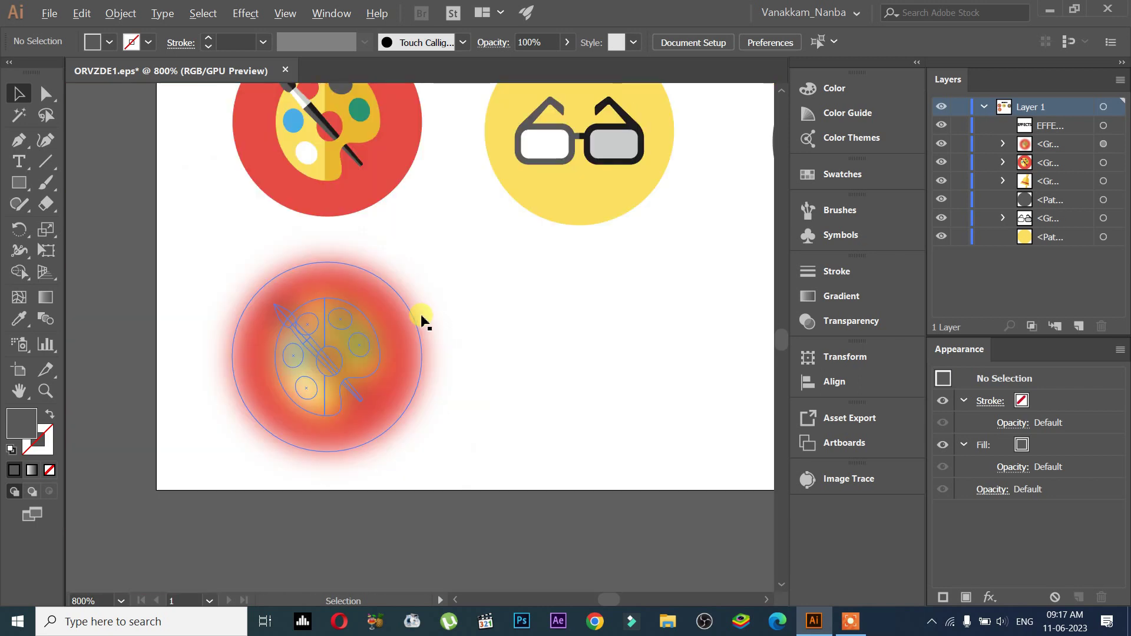
scroll(422, 320, up, 2)
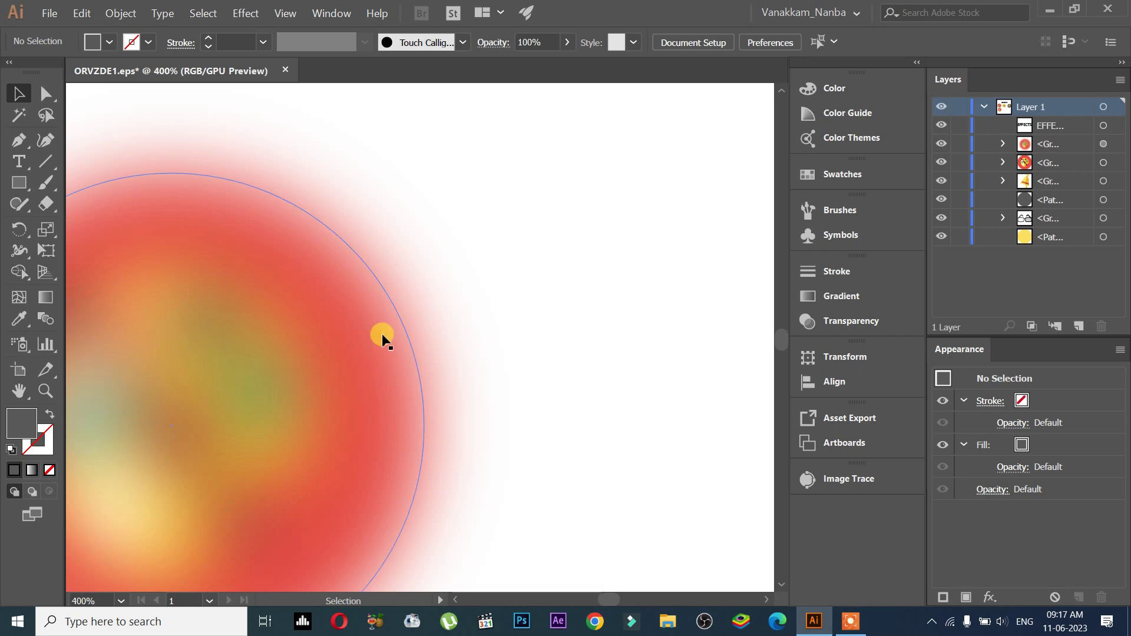
scroll(382, 334, down, 2)
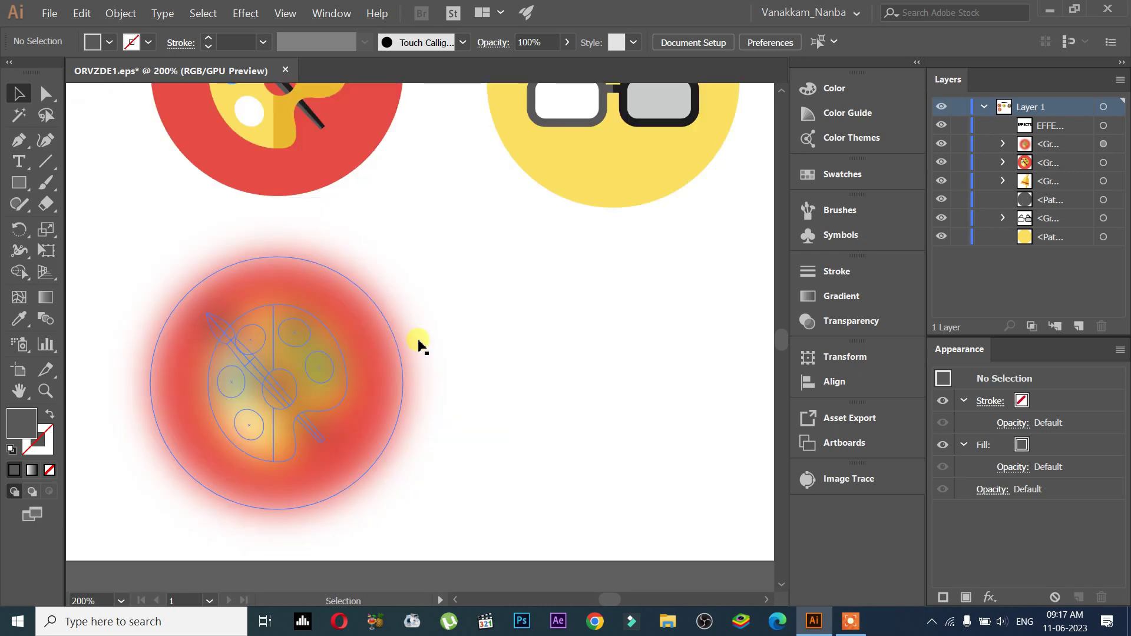
With the blurred palette group selected, switch raster effects resolution to Screen (72 ppi)
click(313, 317)
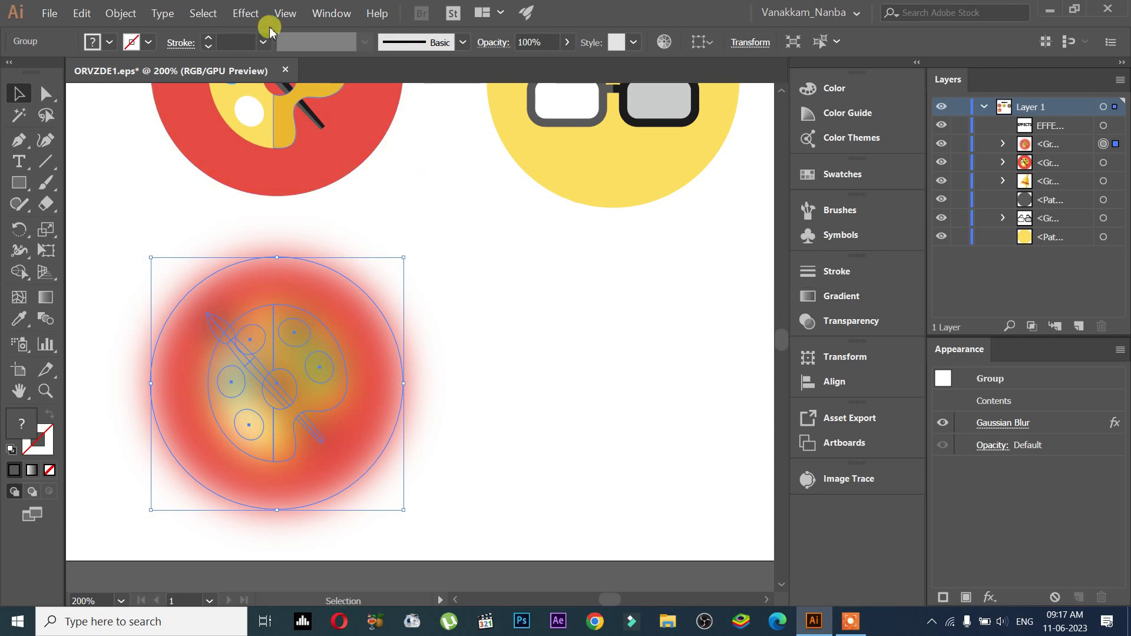
click(285, 13)
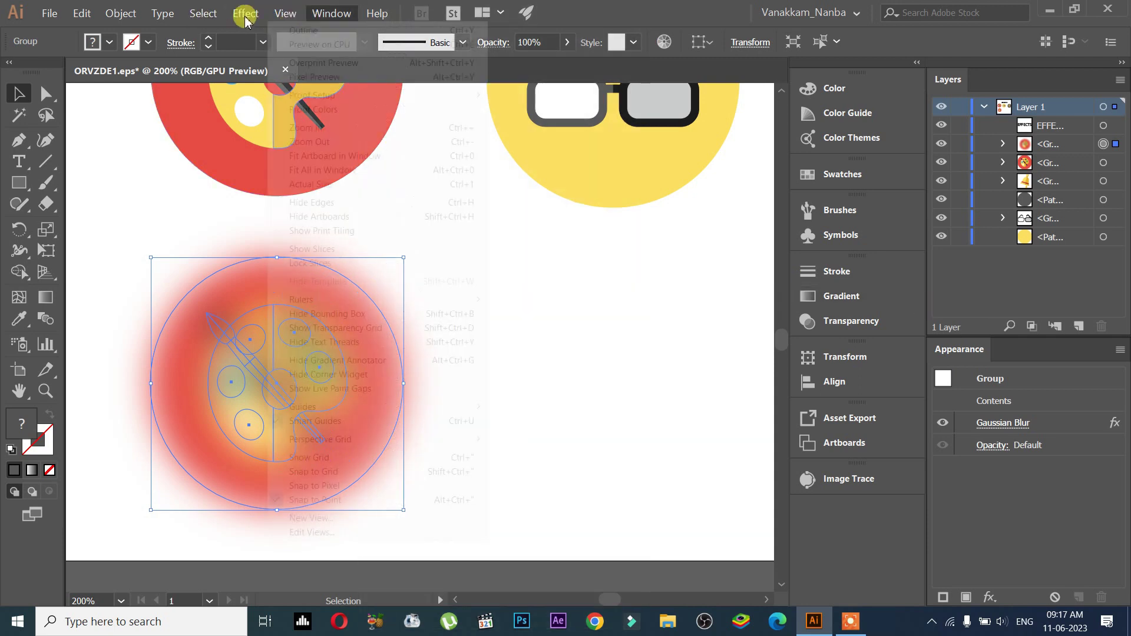
mouse_move(245, 13)
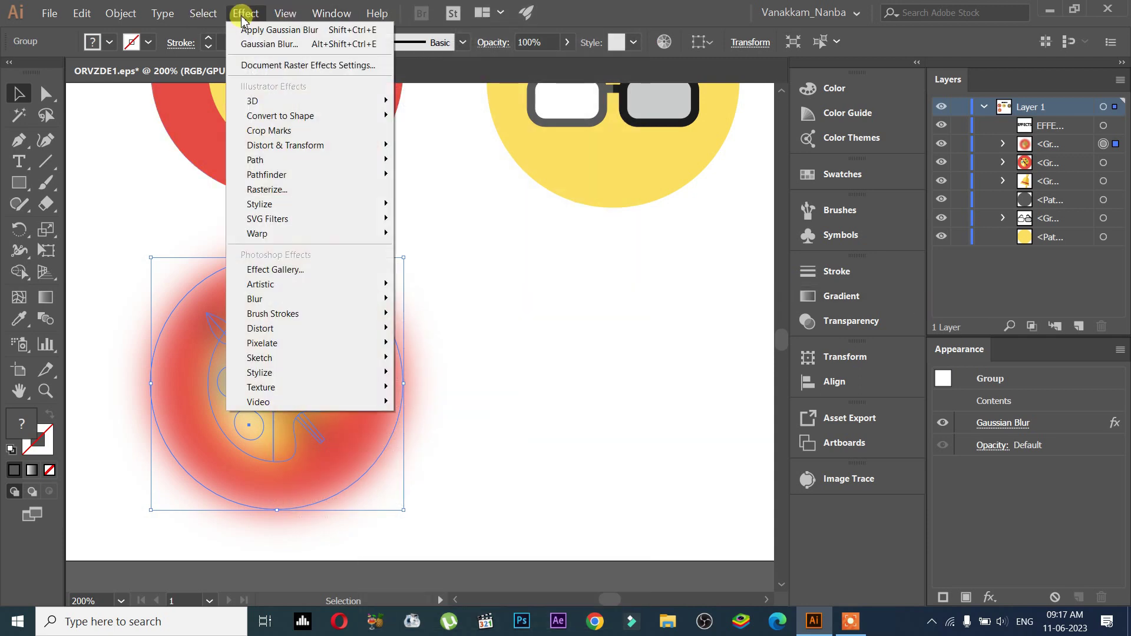
click(292, 65)
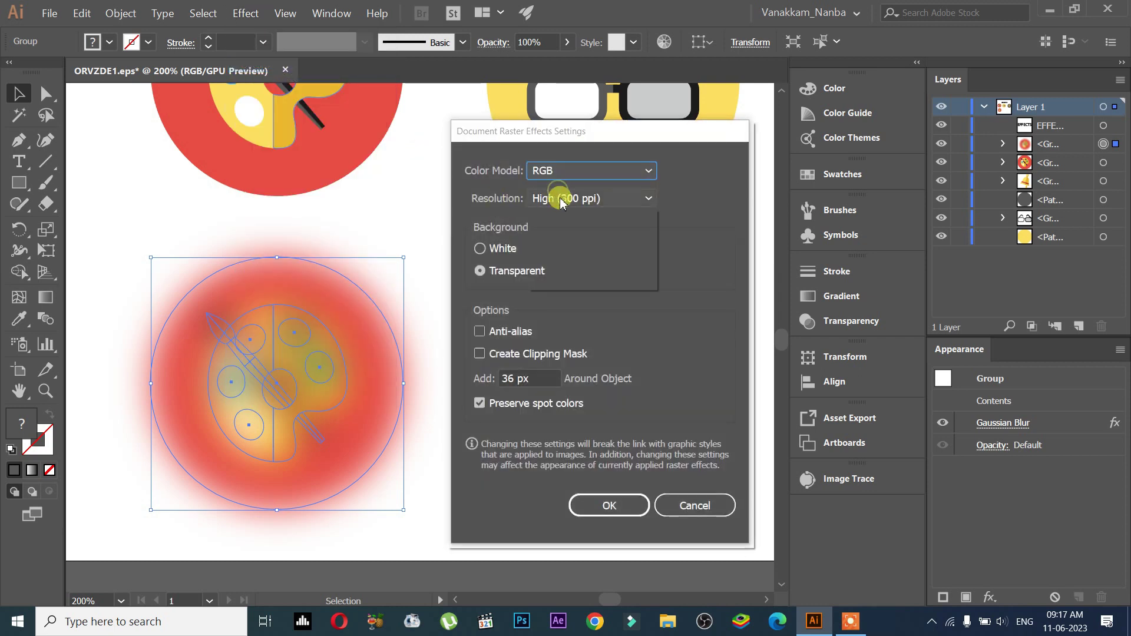
click(546, 199)
click(562, 218)
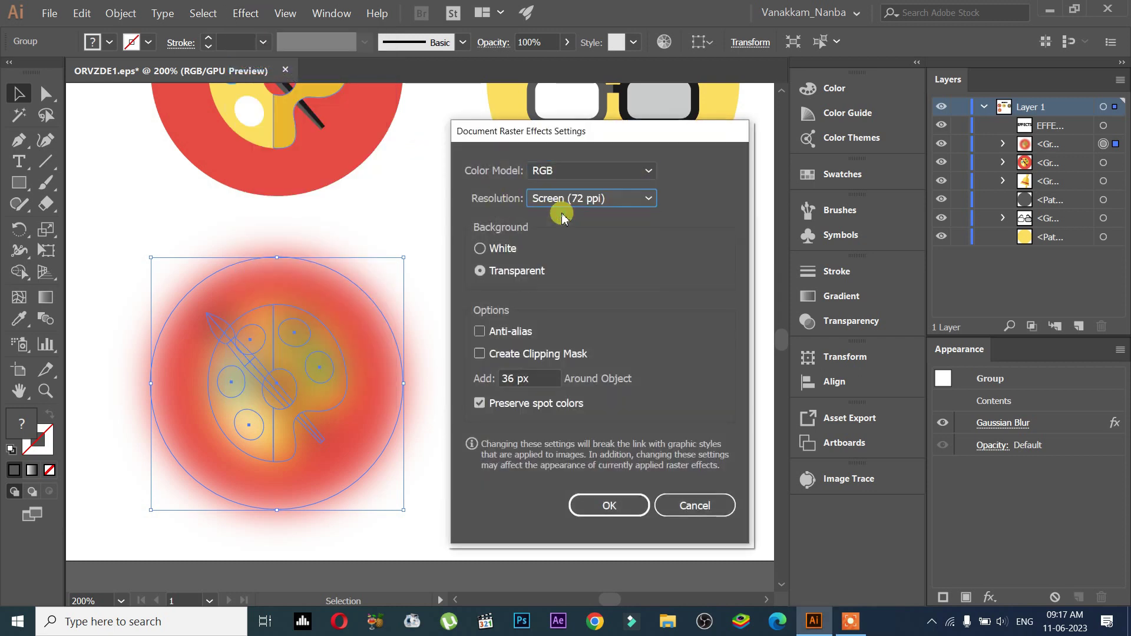
click(609, 506)
scroll(330, 315, up, 3)
scroll(315, 309, up, 12)
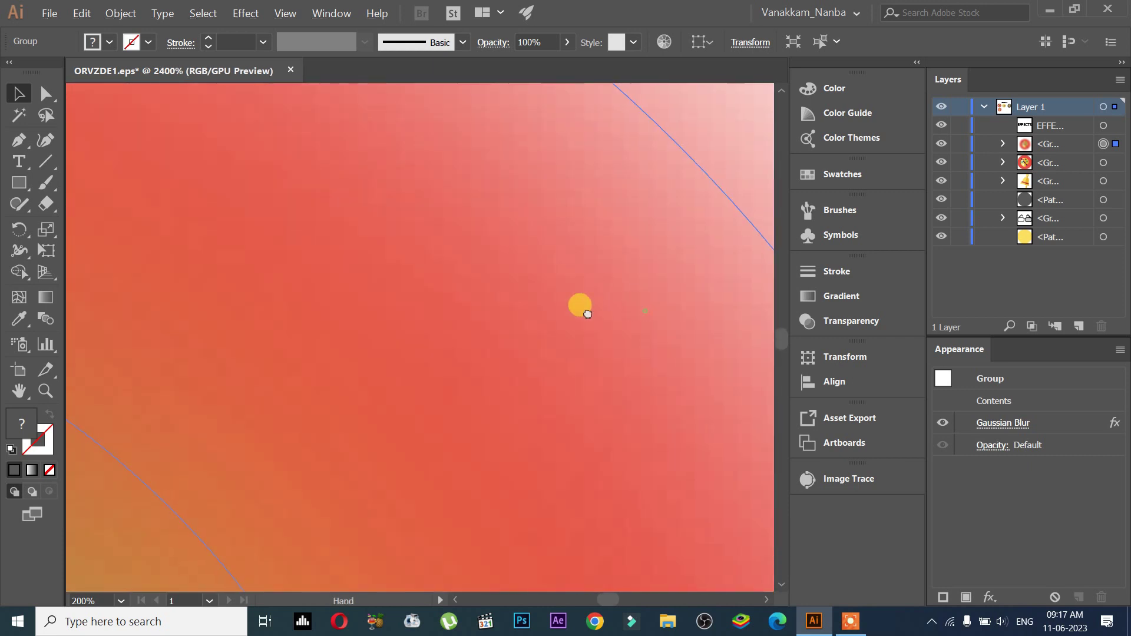
scroll(341, 335, down, 8)
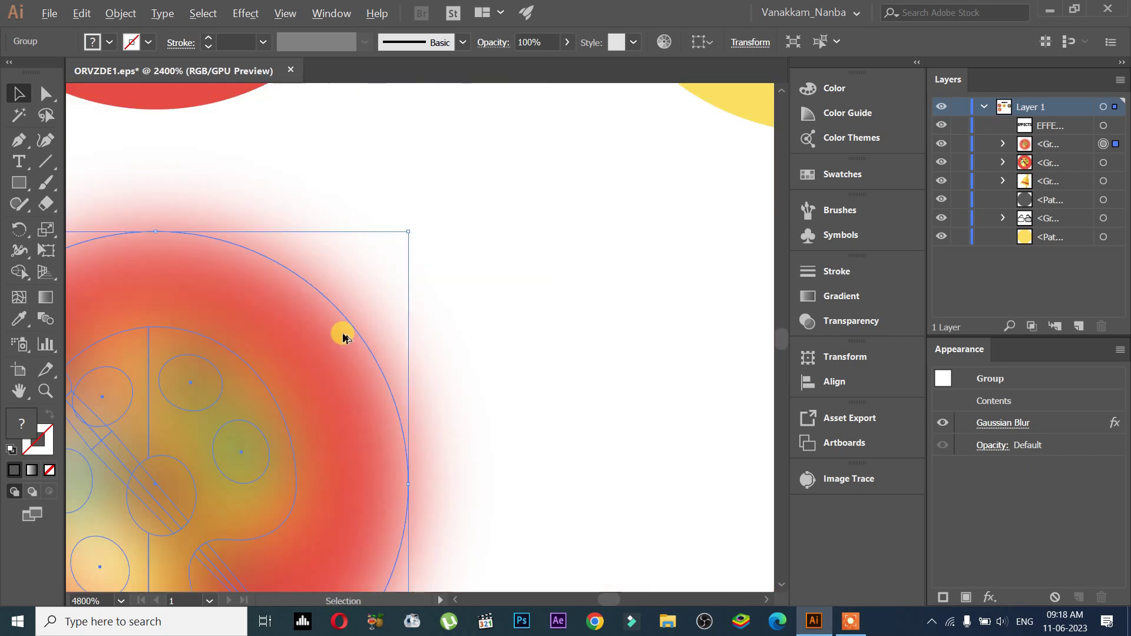
drag(321, 373, 415, 317)
scroll(421, 312, down, 6)
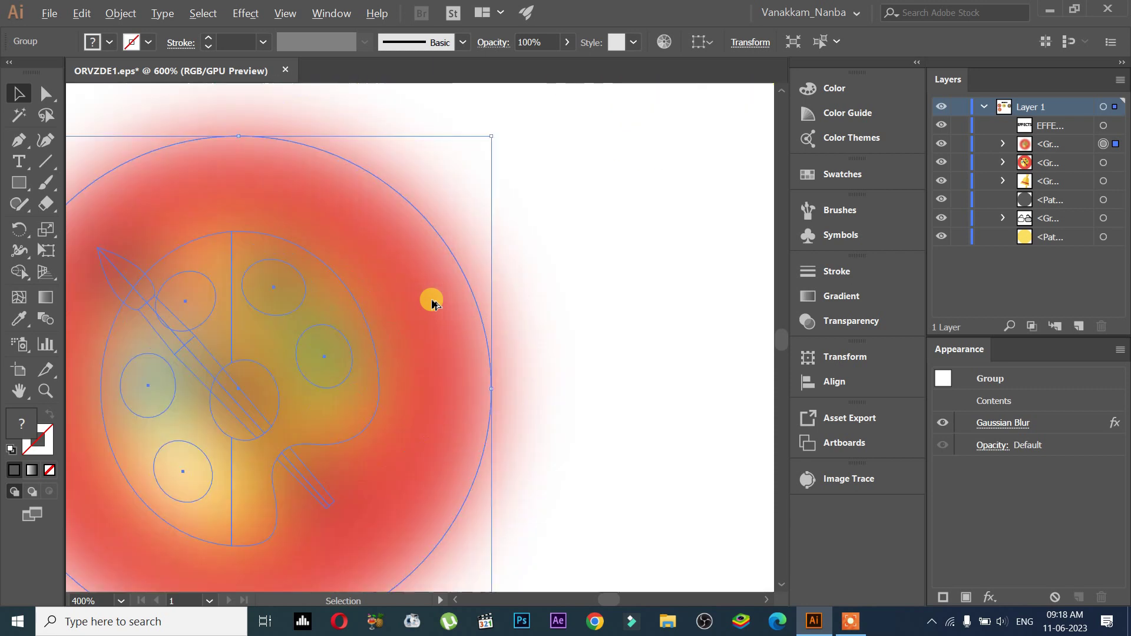
scroll(433, 305, up, 3)
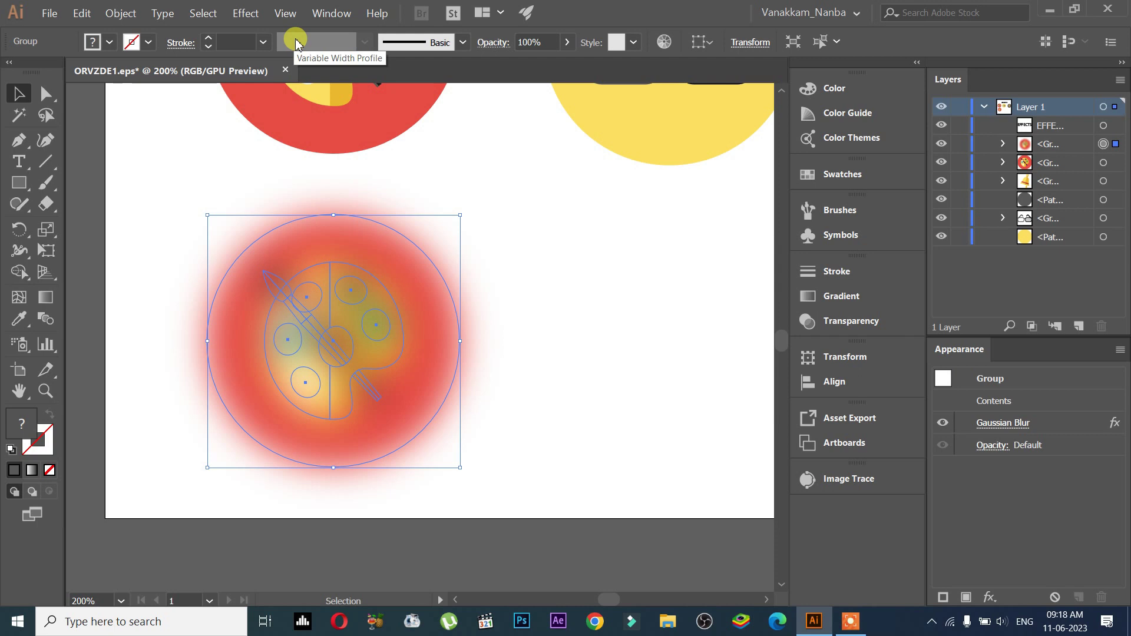
click(532, 133)
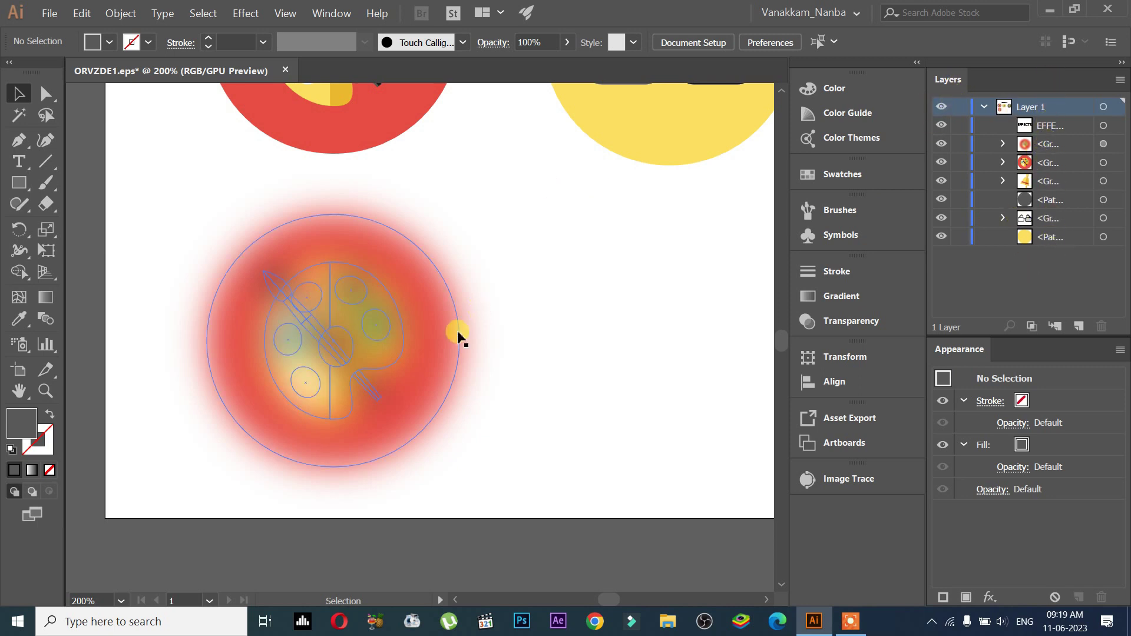
drag(644, 252, 406, 389)
scroll(413, 380, down, 1)
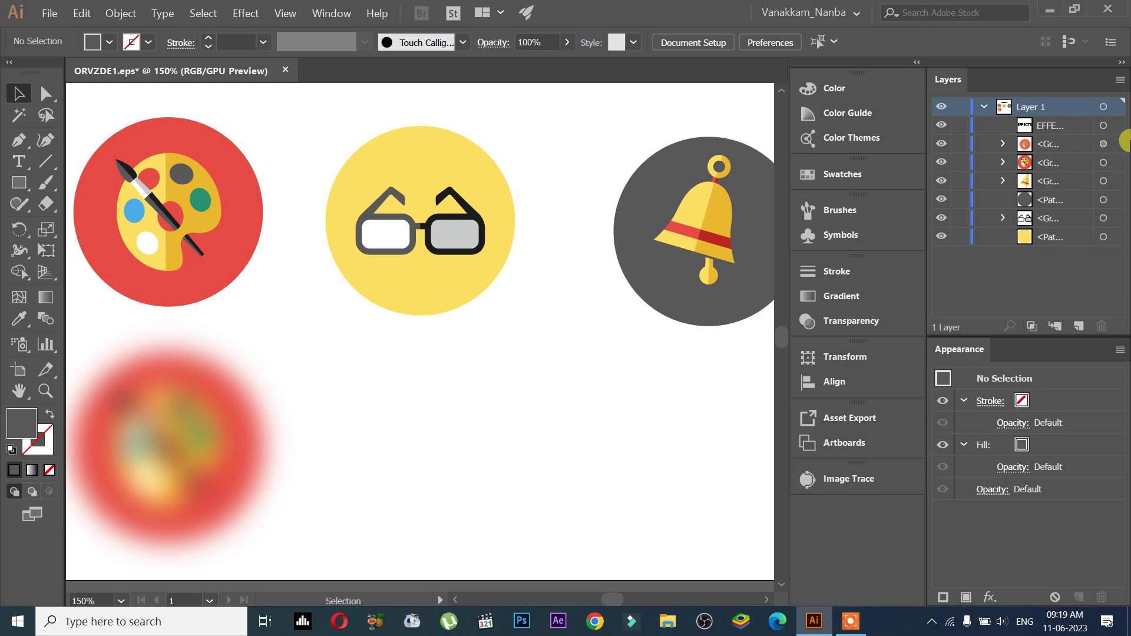
click(1090, 147)
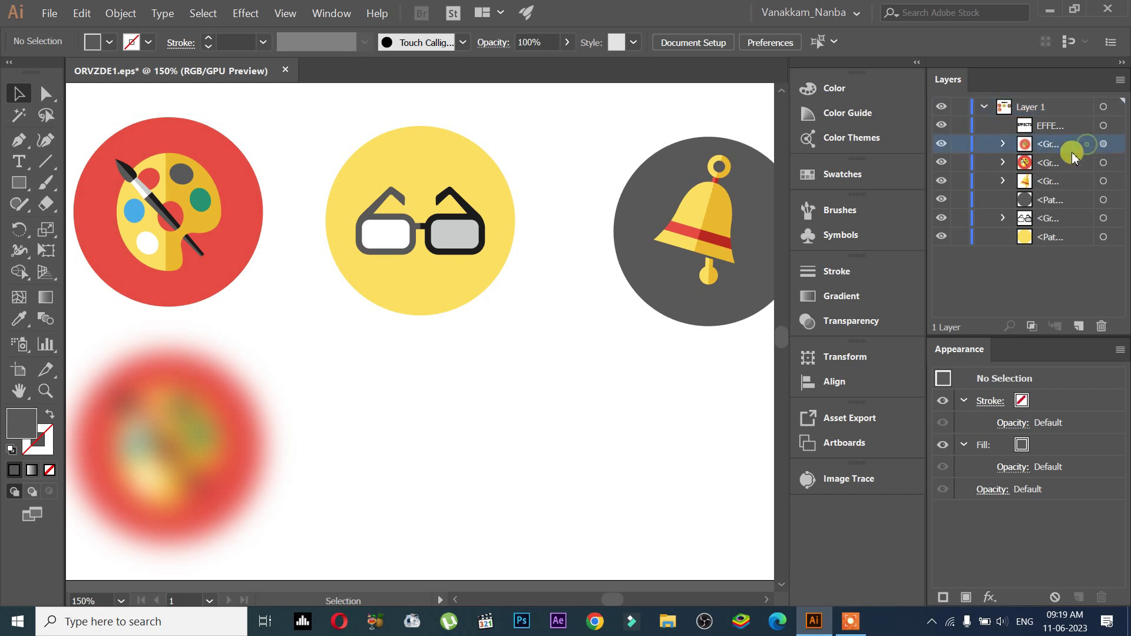
click(1102, 147)
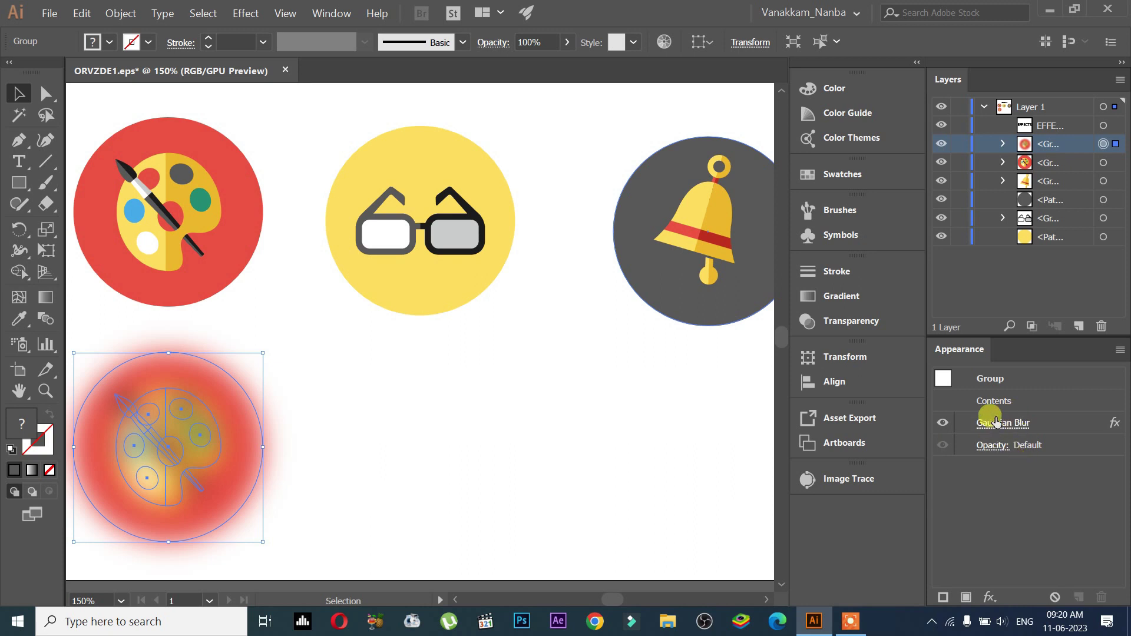
Reselect the blurred palette copy and edit its Gaussian Blur radius to 10 pixels
click(1103, 163)
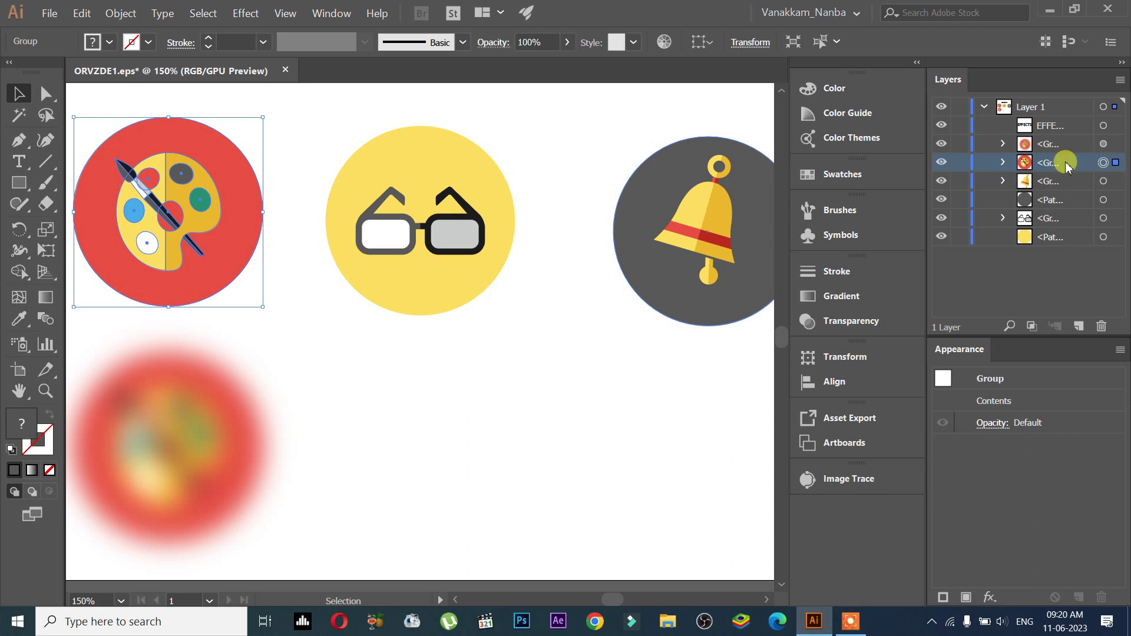
click(1103, 143)
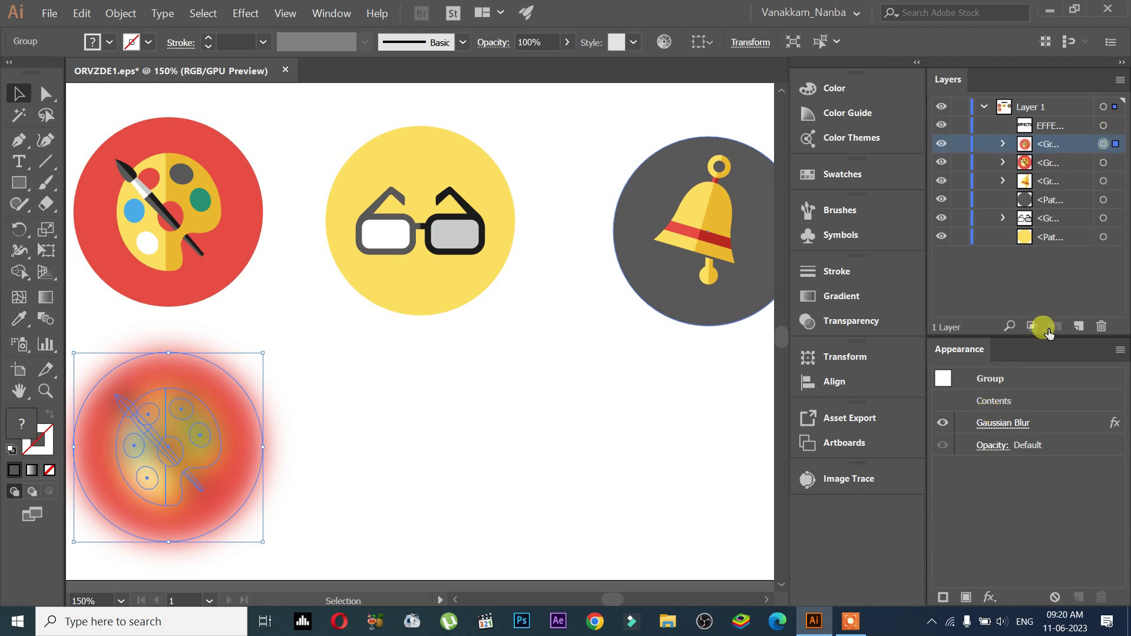
click(1022, 426)
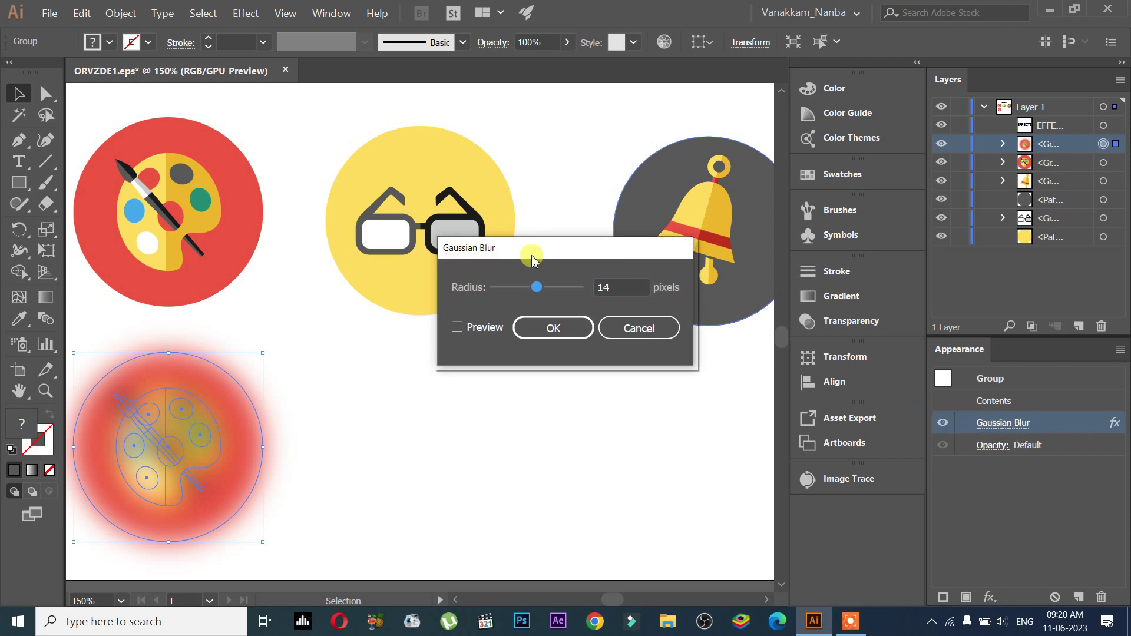
click(621, 287)
text(1)
key(Tab)
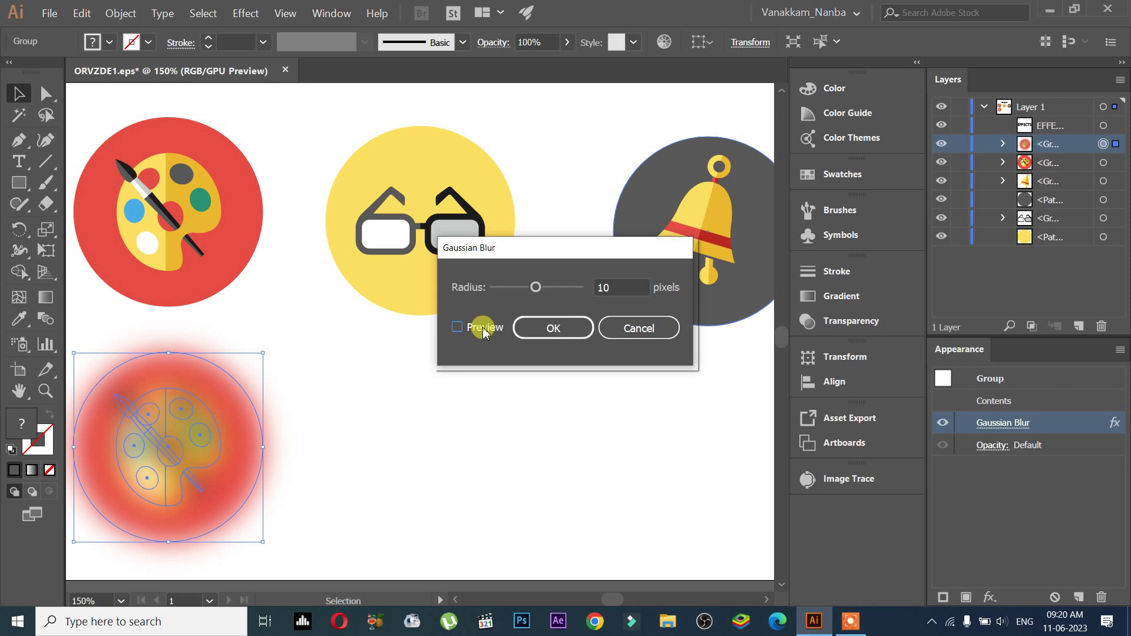
click(460, 327)
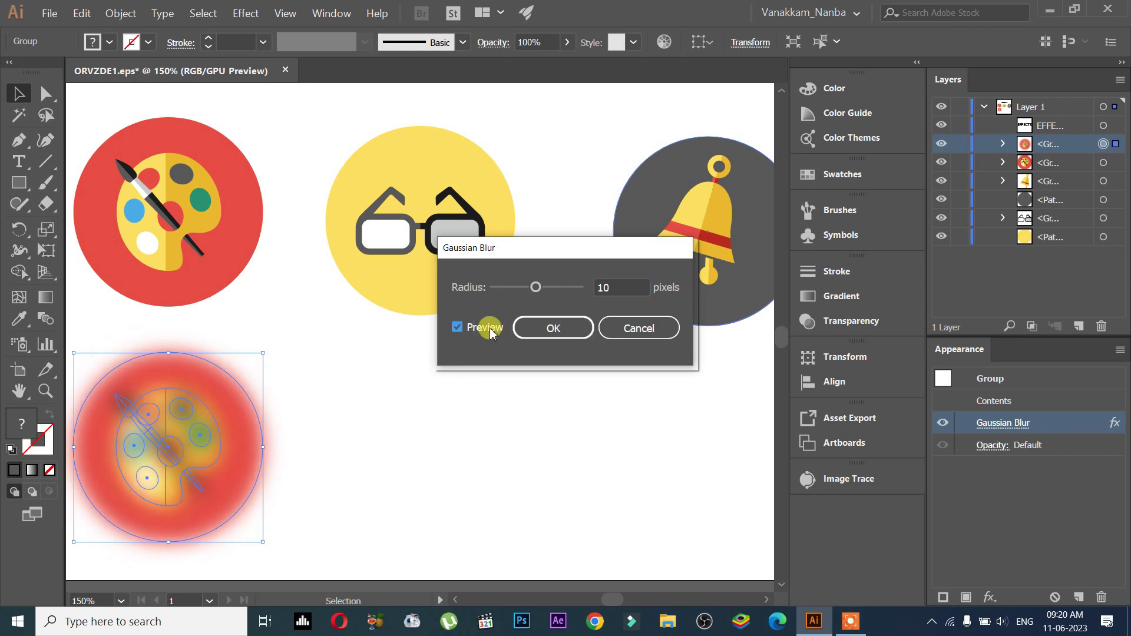
click(538, 328)
click(465, 463)
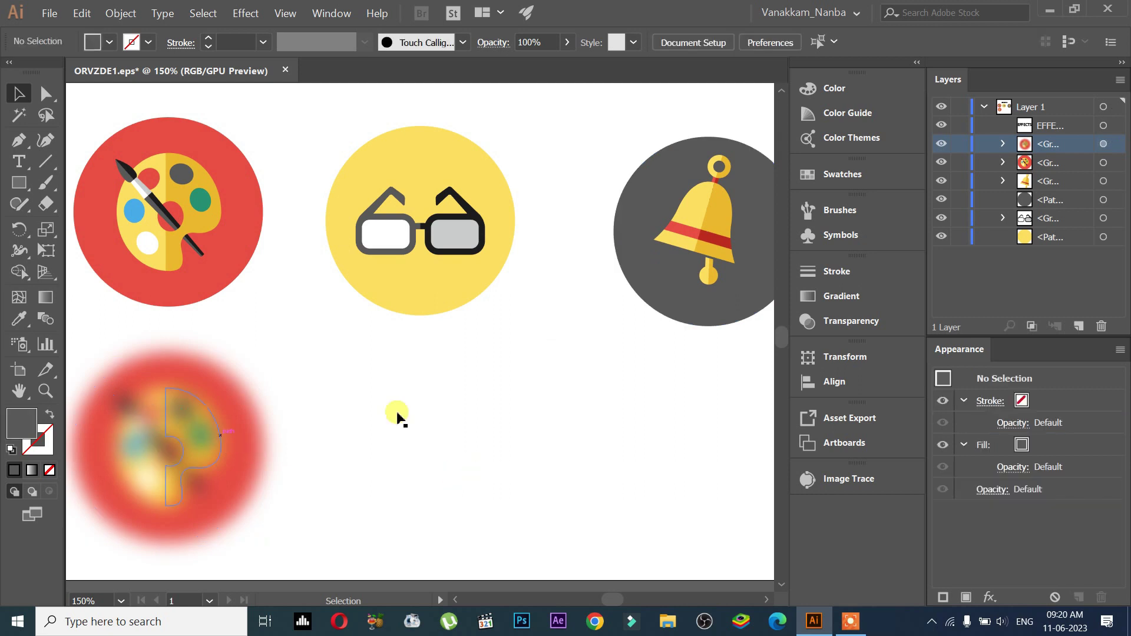
click(258, 430)
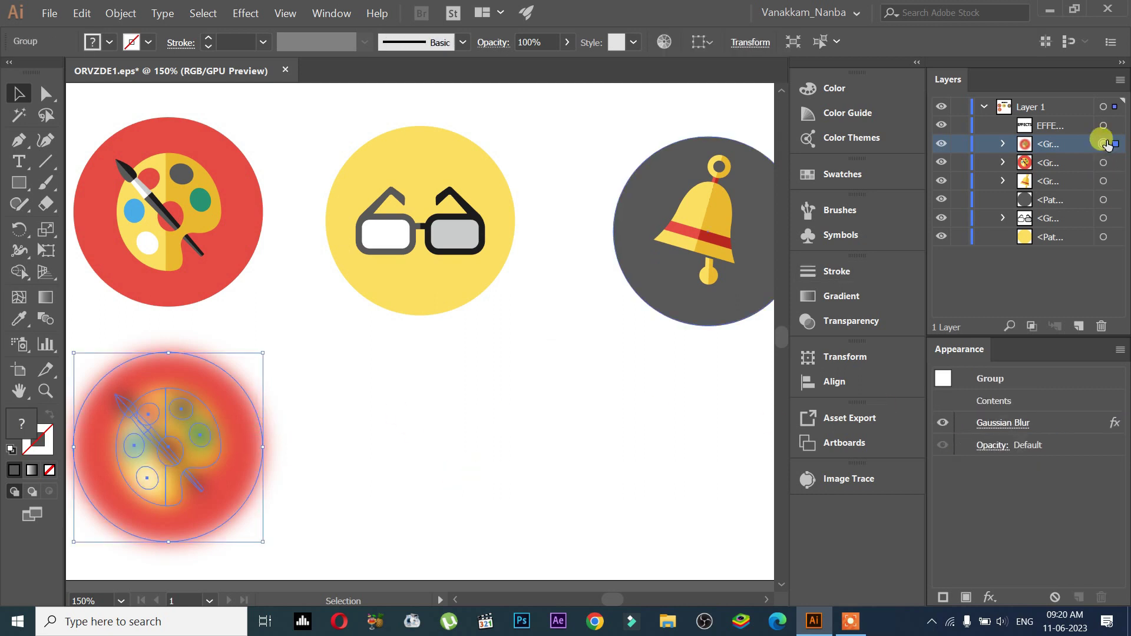
click(1117, 424)
mouse_move(1050, 432)
mouse_down()
mouse_move(1047, 386)
mouse_move(1042, 419)
mouse_up()
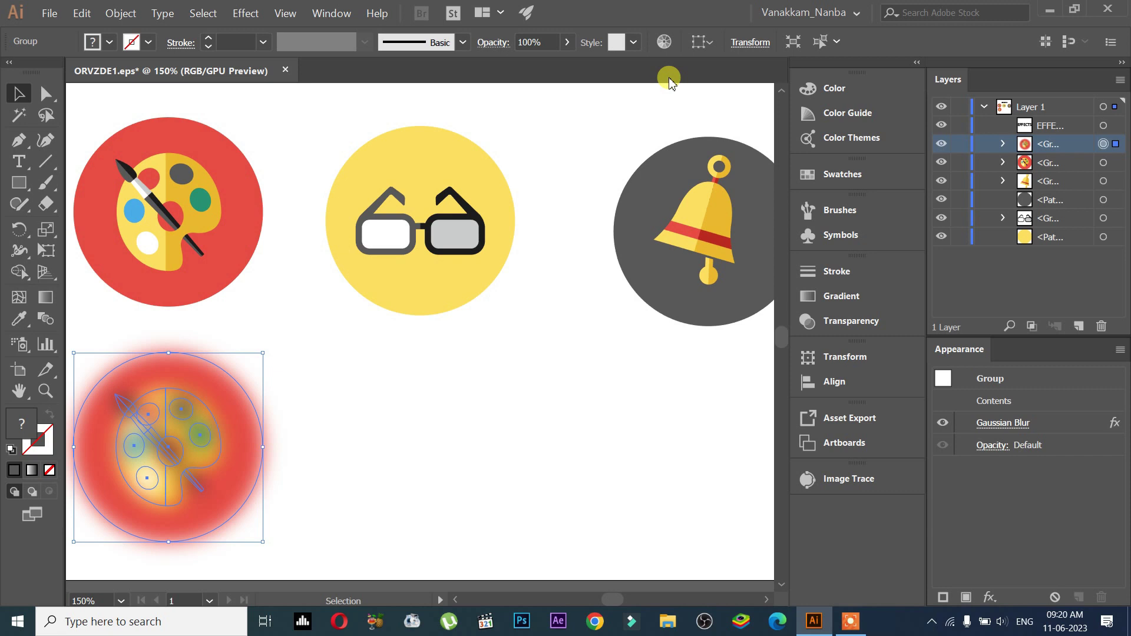
drag(253, 244, 383, 255)
click(373, 238)
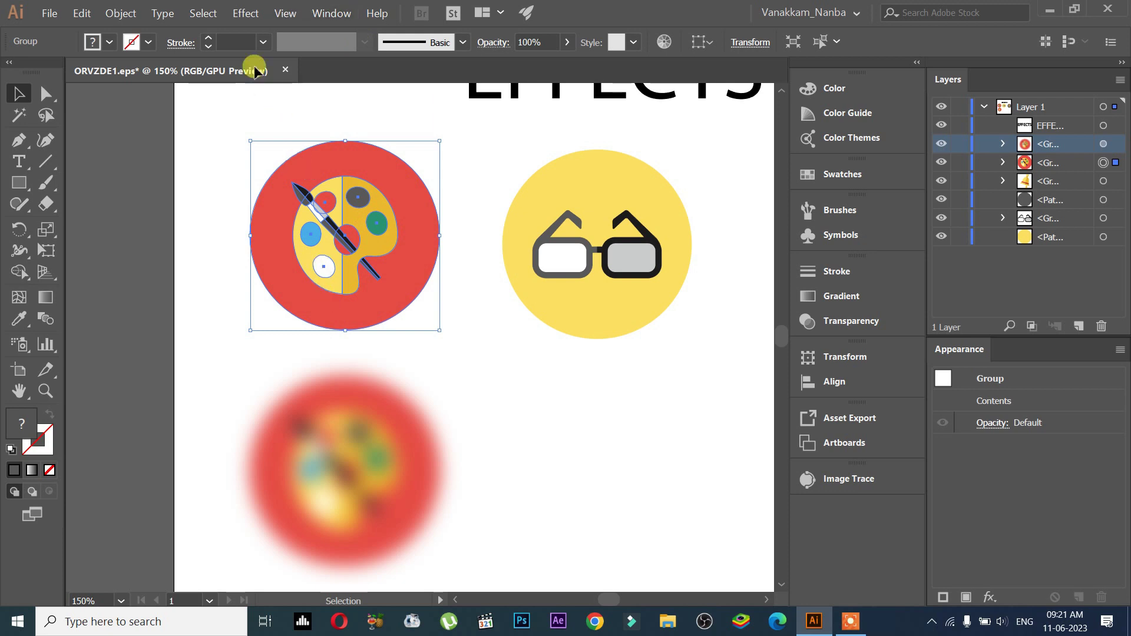
Apply Roughen to the top palette icon with Preview on and Size set to 2%
click(241, 13)
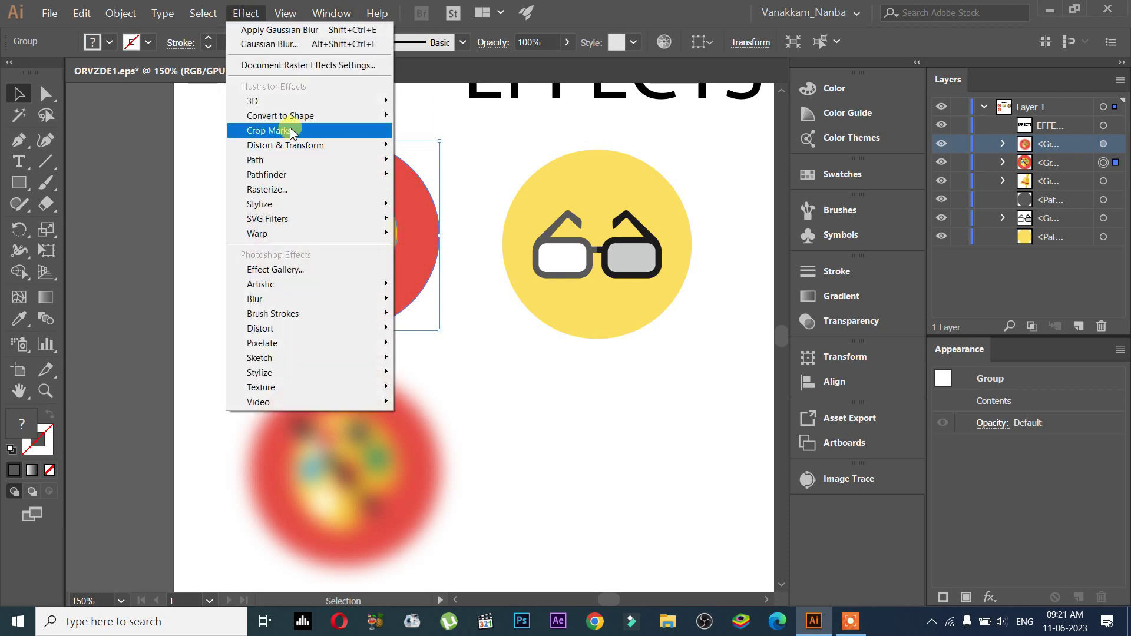
mouse_move(326, 146)
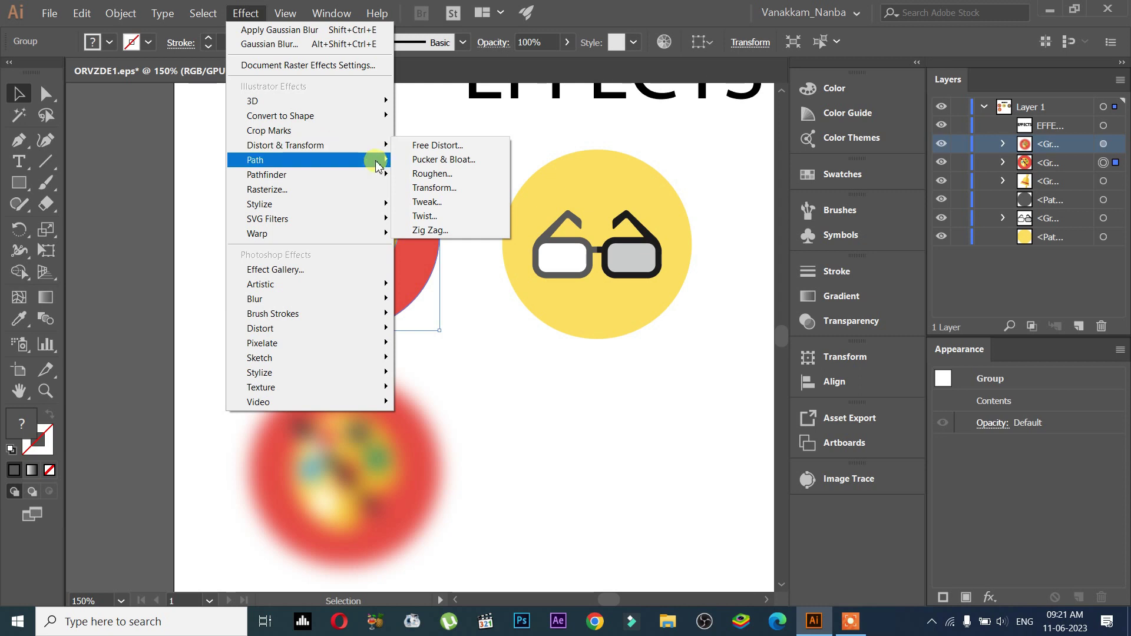
click(432, 174)
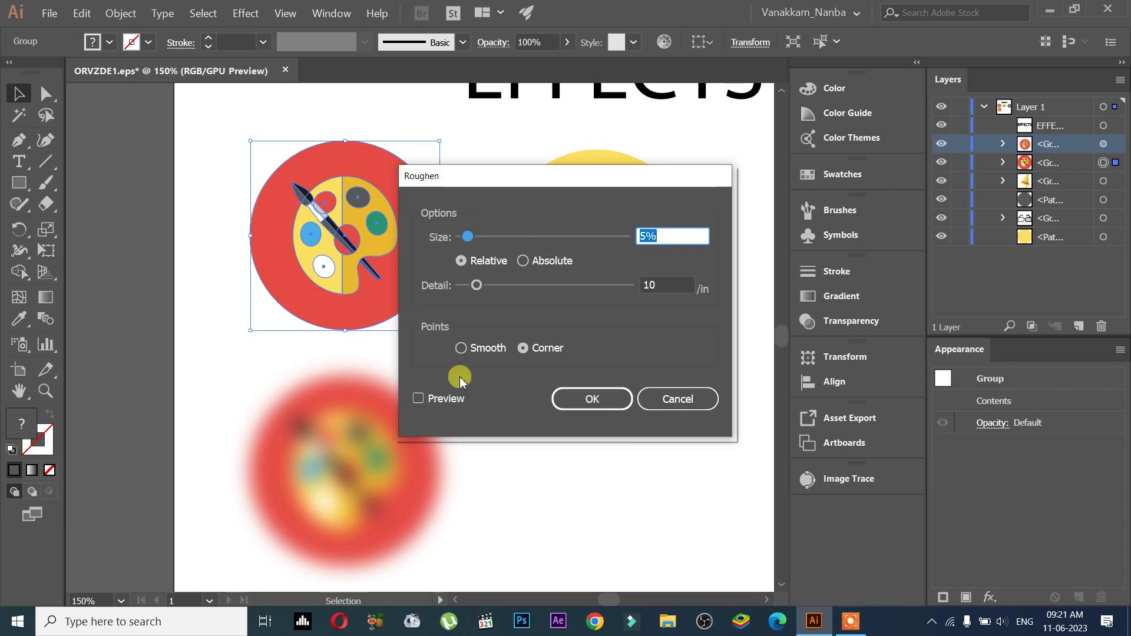
click(455, 399)
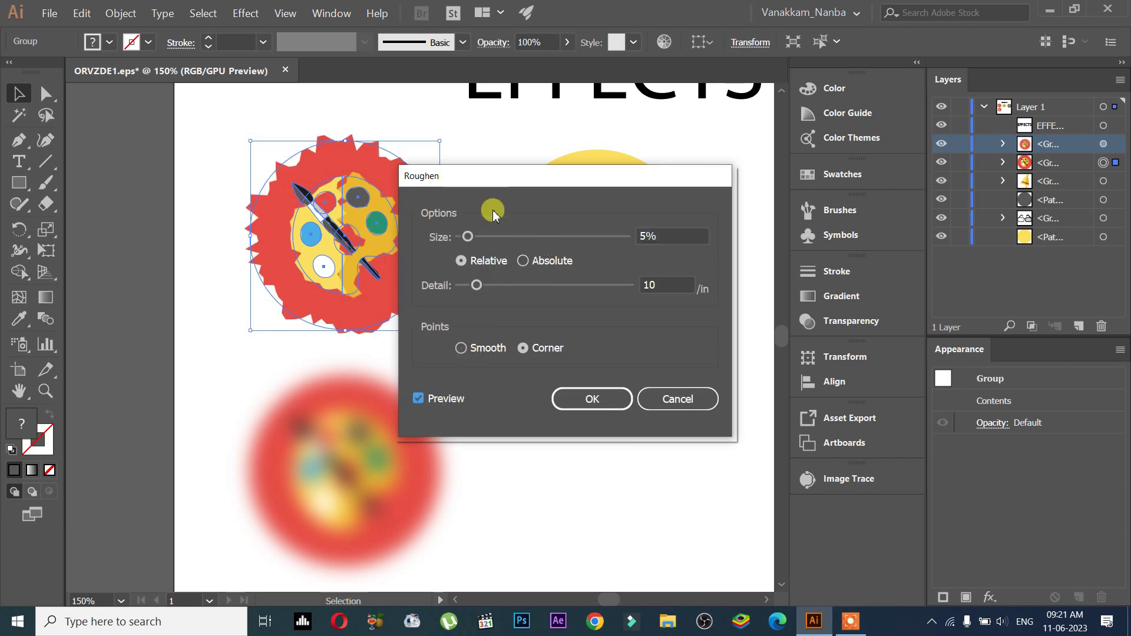
drag(489, 184, 574, 175)
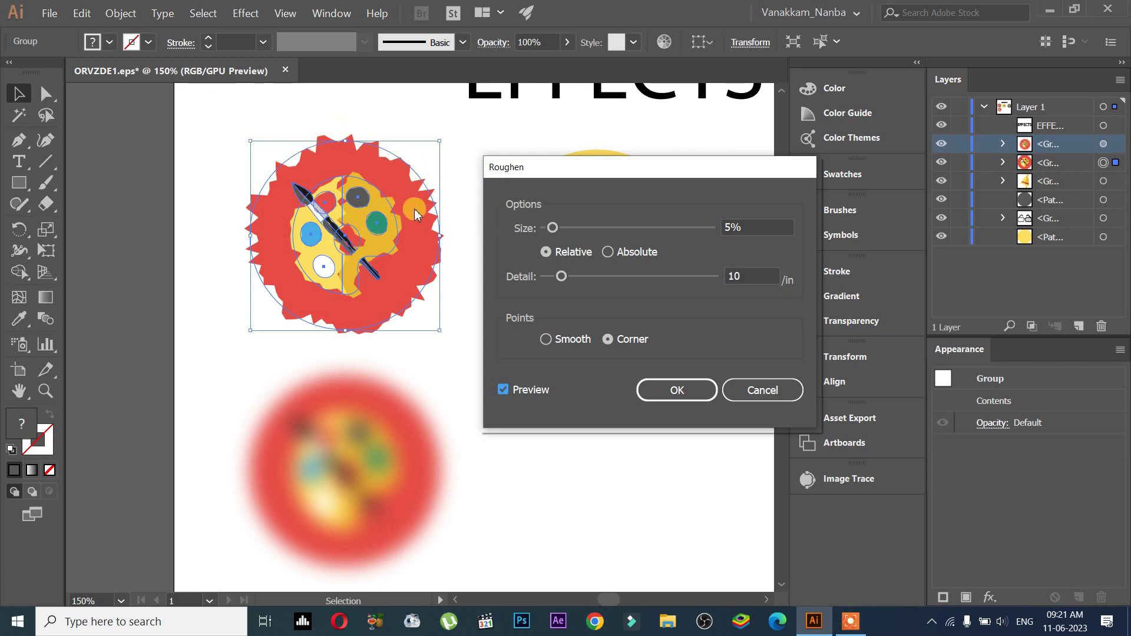
click(568, 227)
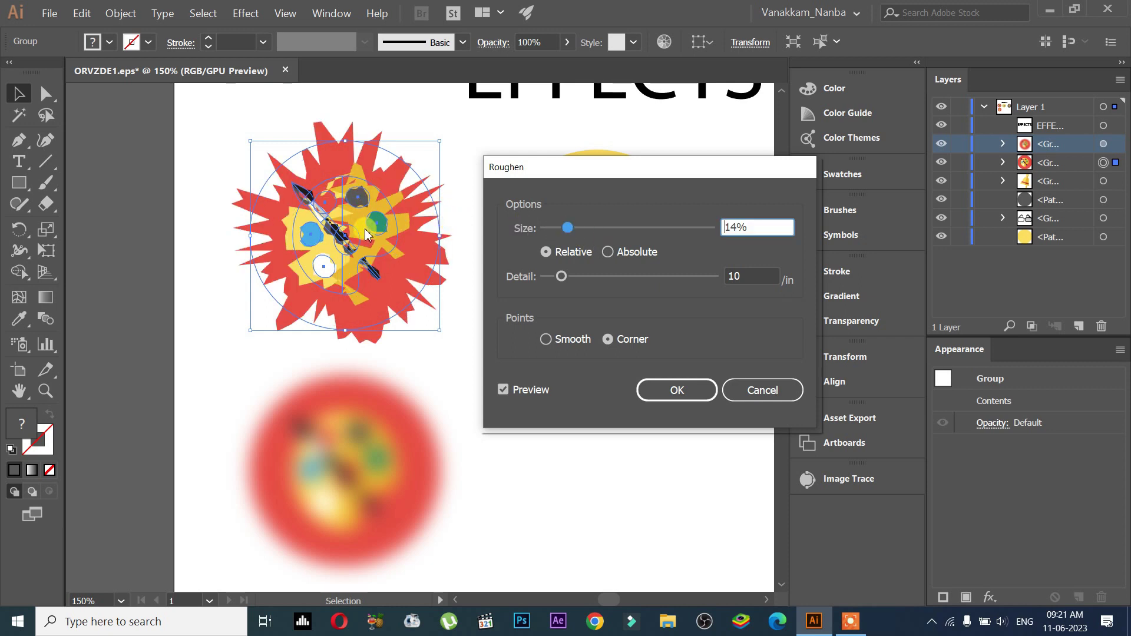
click(602, 227)
drag(604, 230, 546, 231)
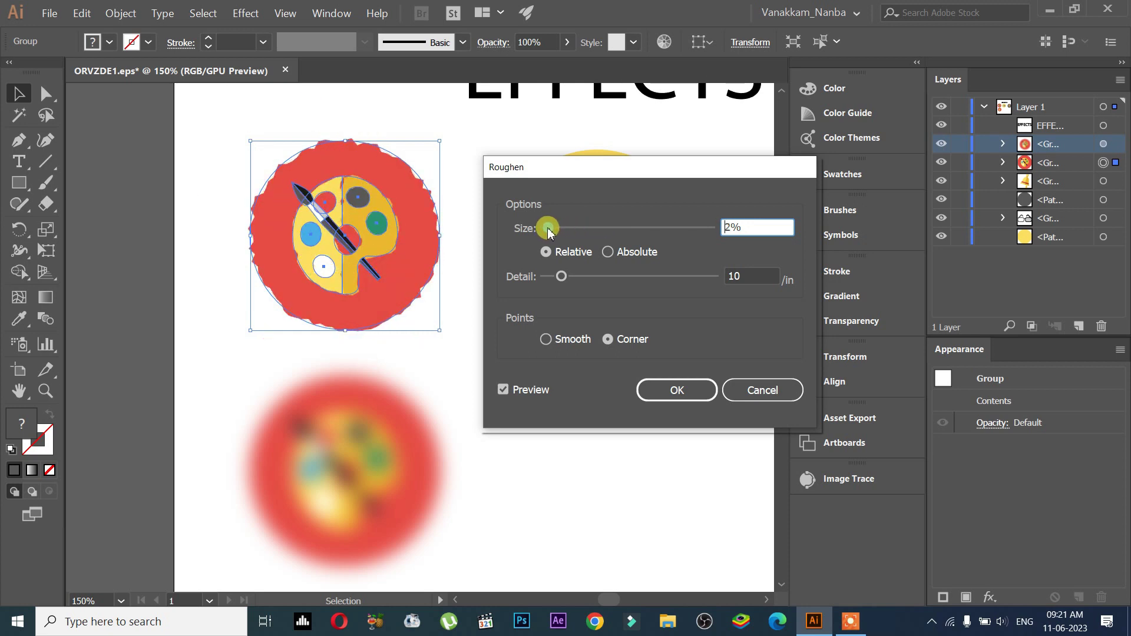
Set Roughen Detail to 14 with Corner points and apply the effect
drag(582, 281, 589, 281)
click(580, 277)
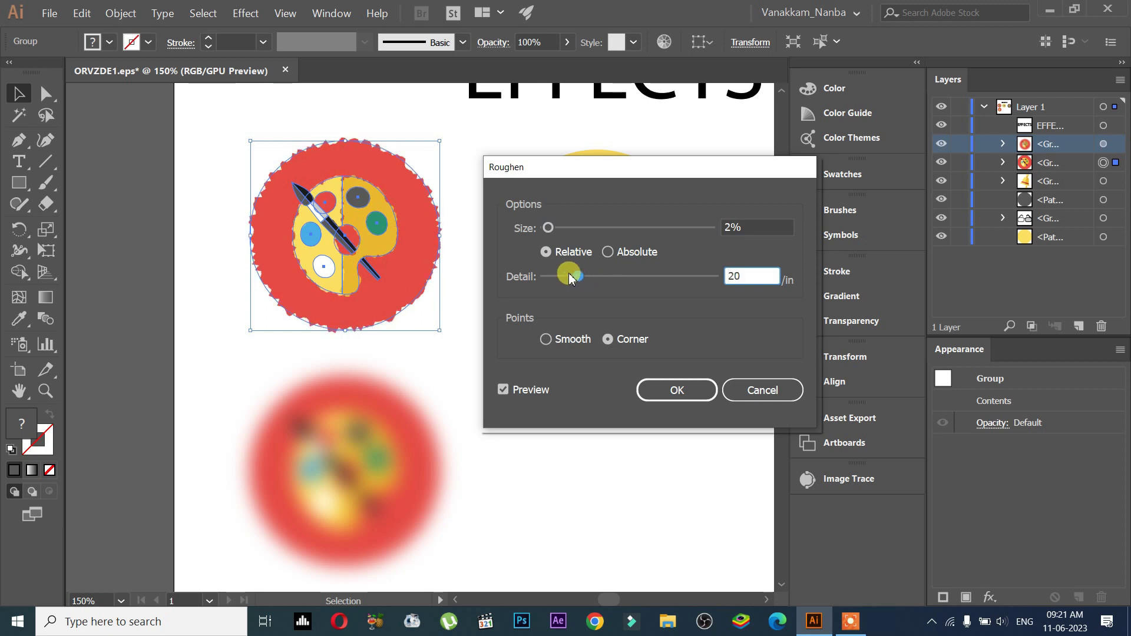
click(569, 277)
click(562, 340)
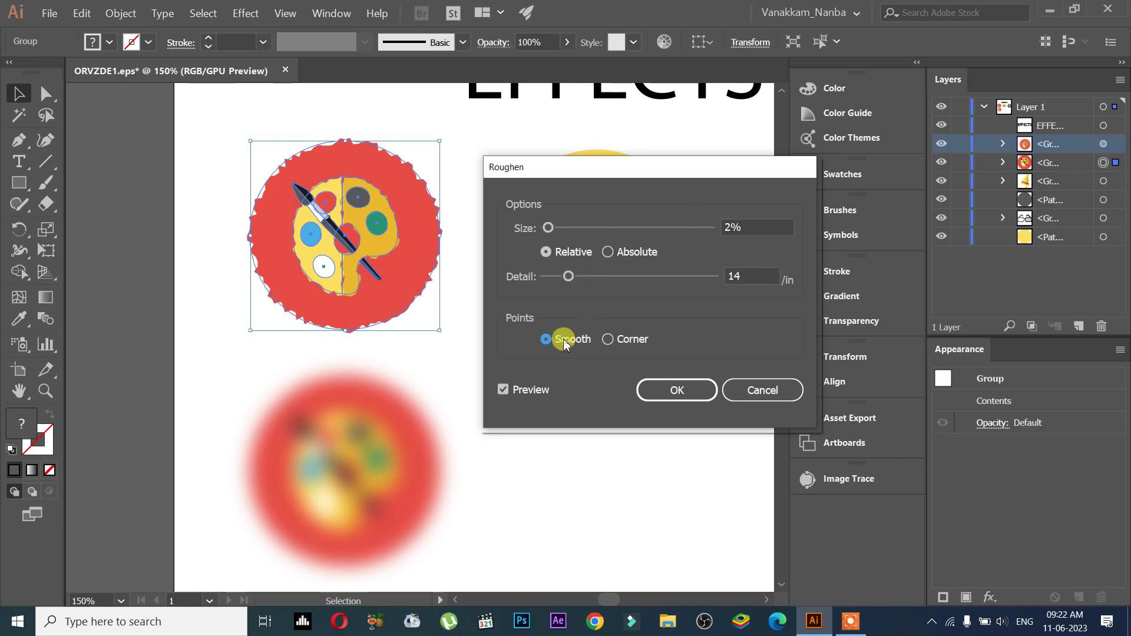
click(617, 344)
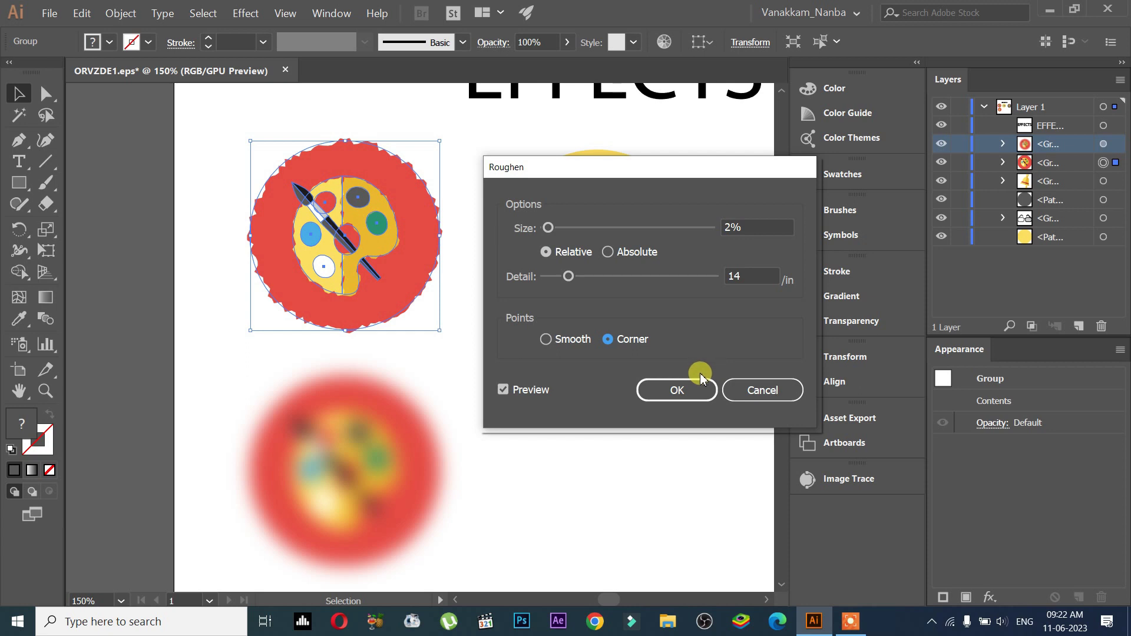
click(700, 391)
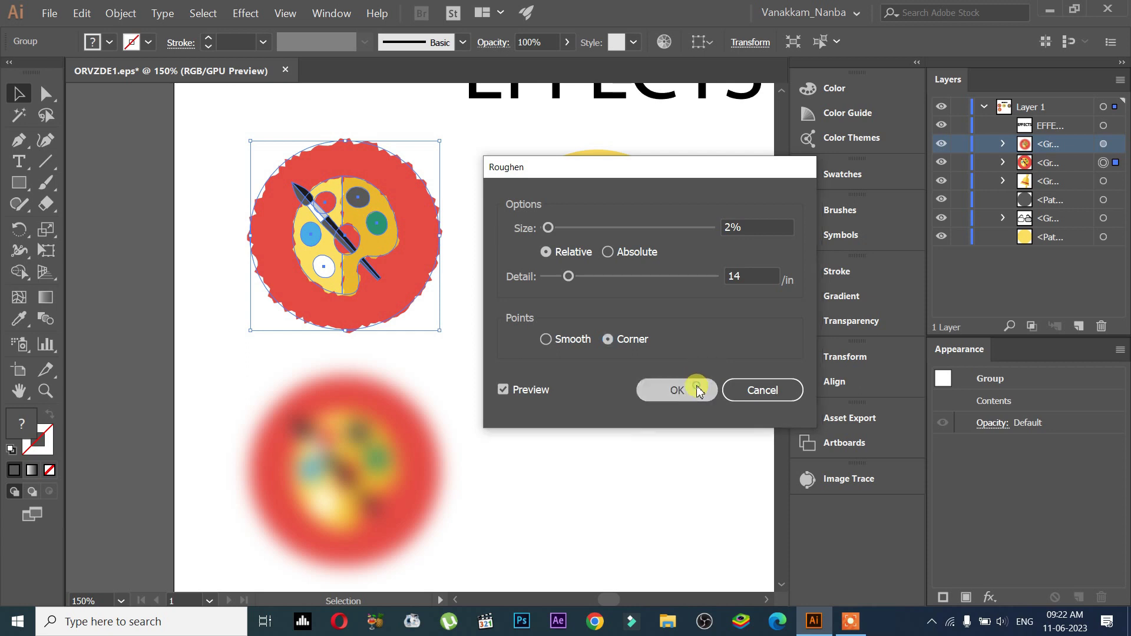
click(507, 362)
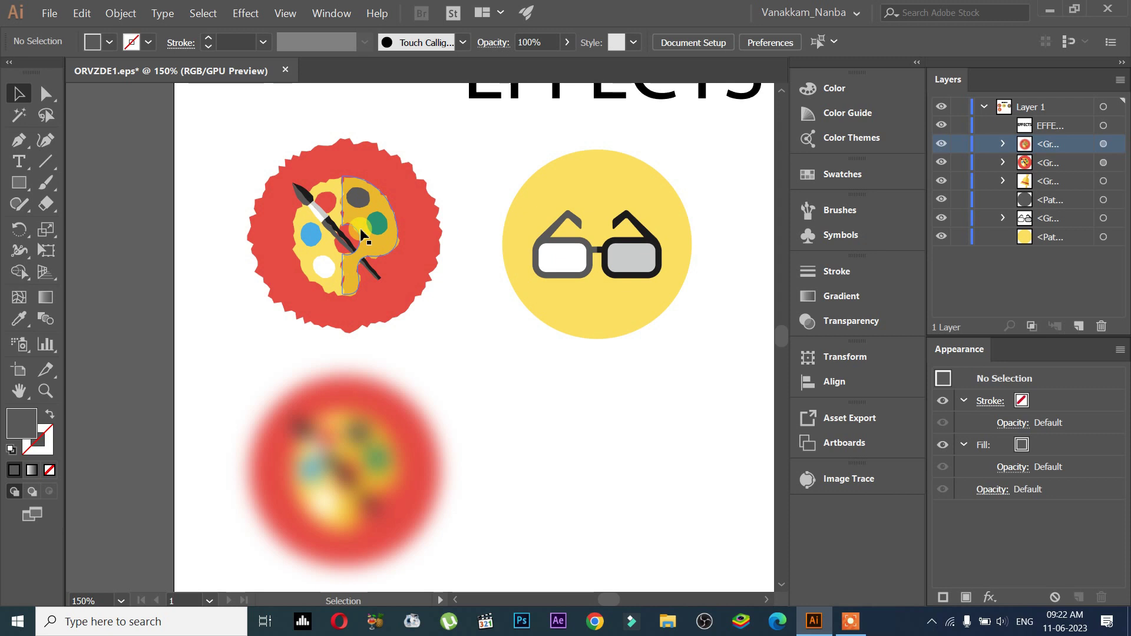
Select the roughened palette, toggle its visibility, and expand its group in the Layers panel
drag(364, 235, 369, 182)
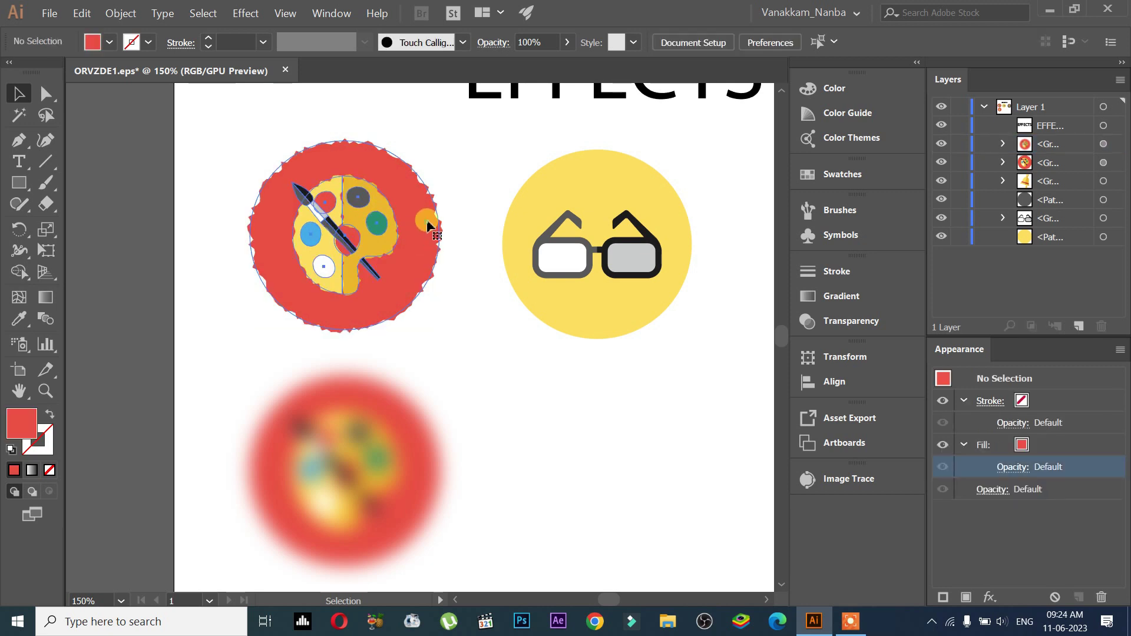
click(425, 237)
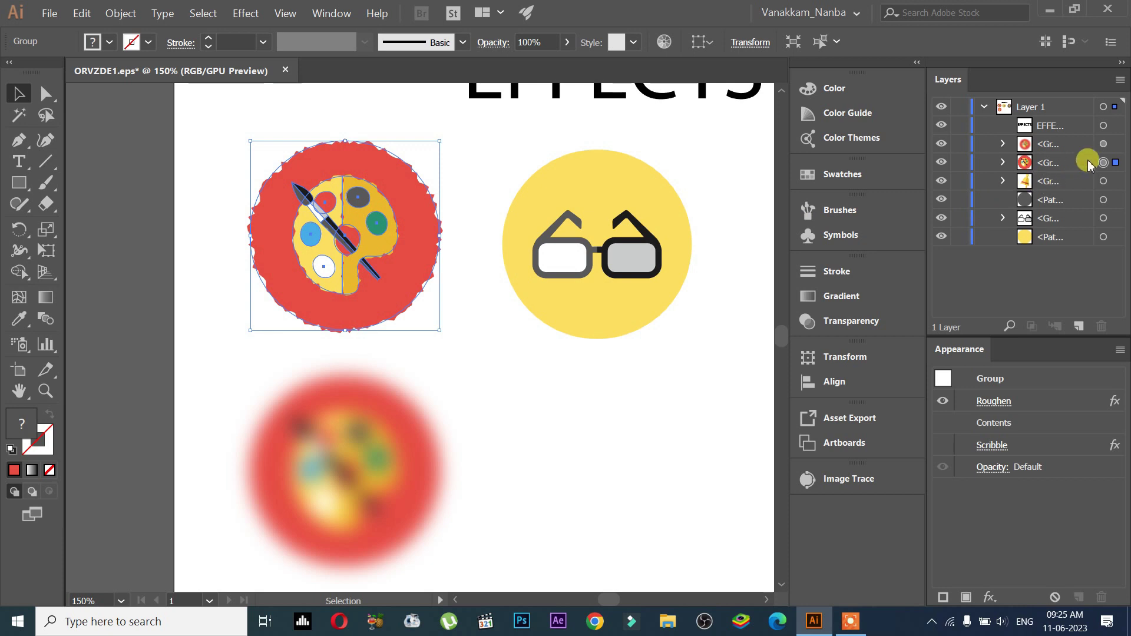
click(941, 162)
click(941, 162)
click(1003, 163)
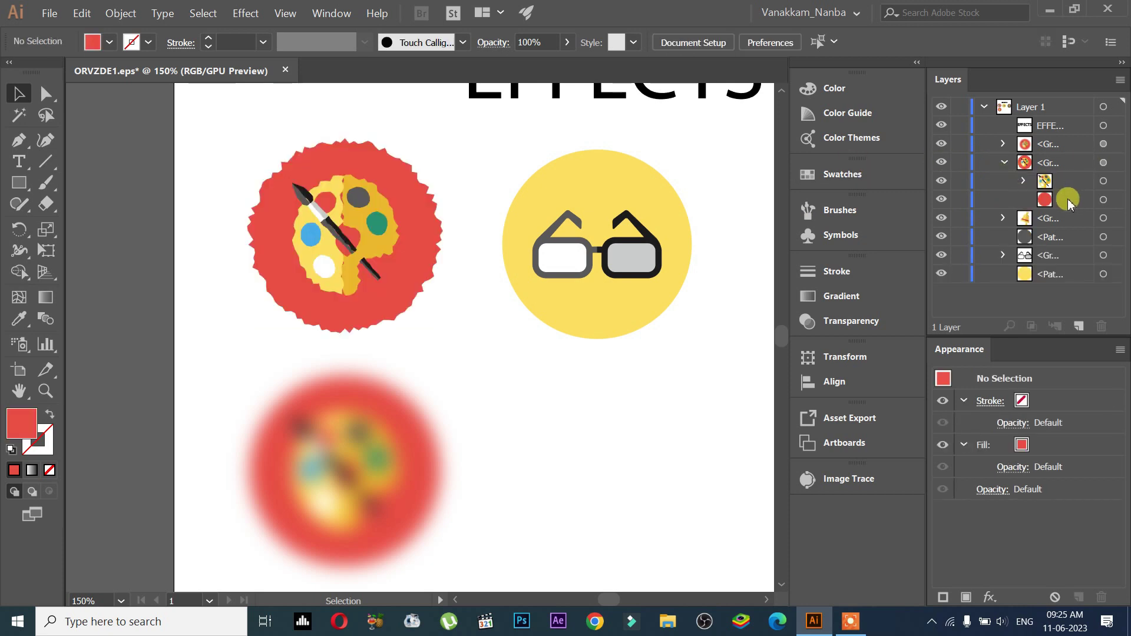
Scribble the red circle with more path overlap, 12 px variation, 2 px strokes, 13% curviness
click(1054, 199)
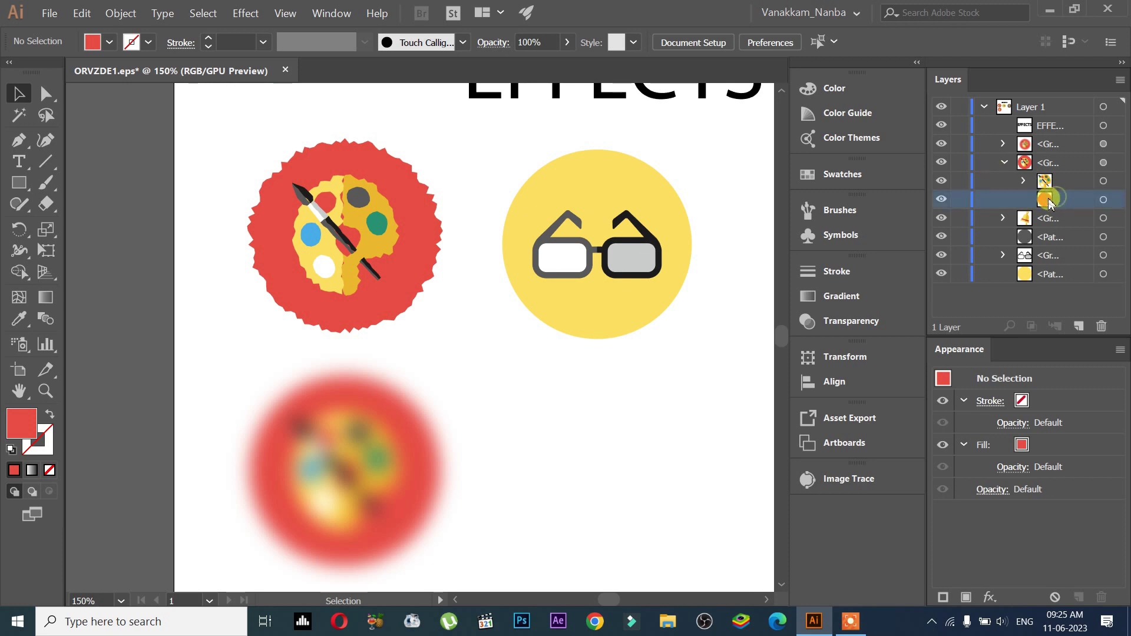
click(1104, 202)
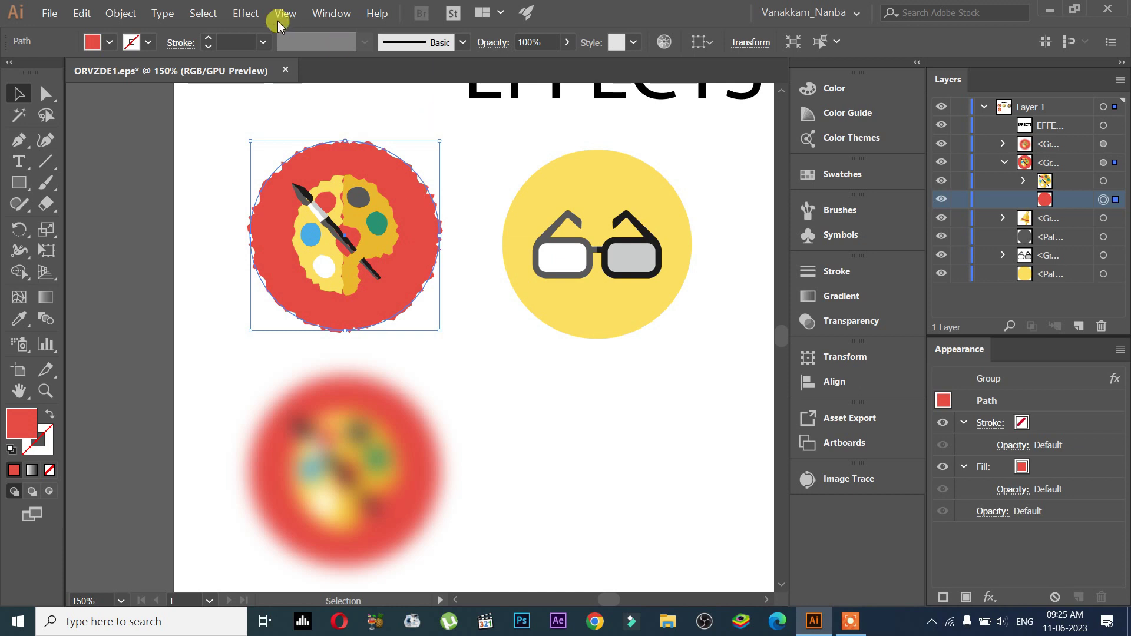
click(245, 13)
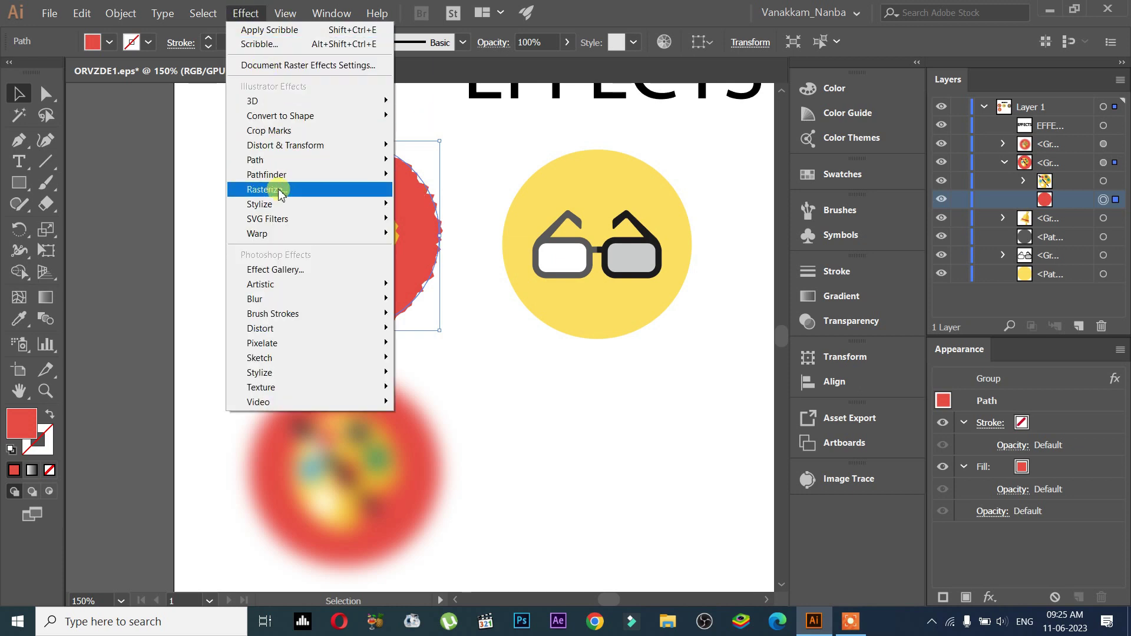
mouse_move(289, 204)
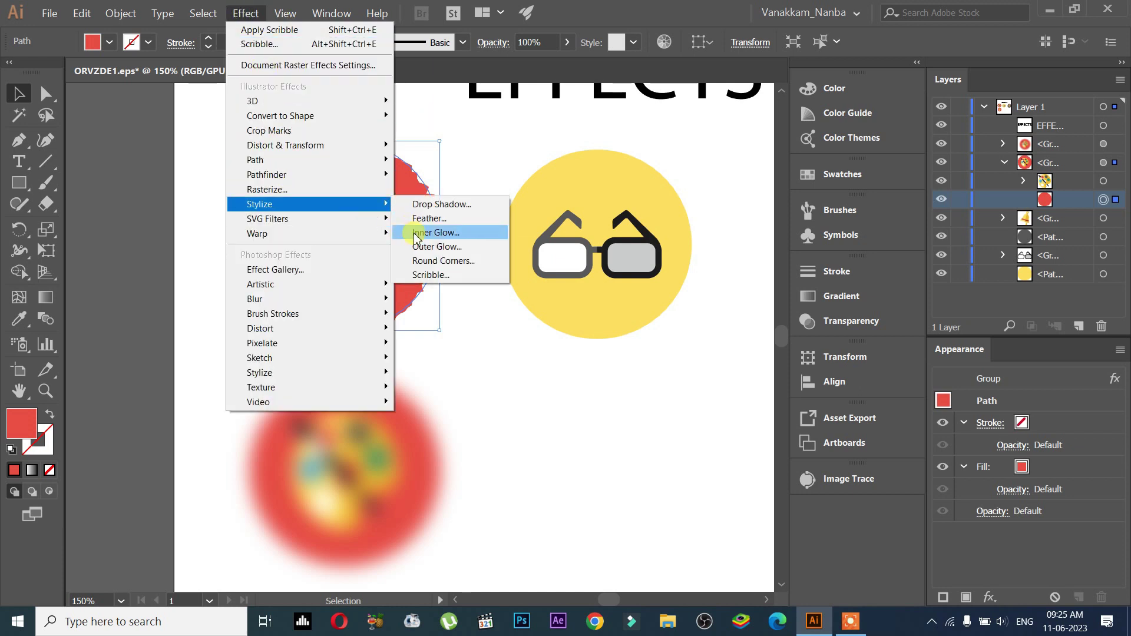
click(437, 275)
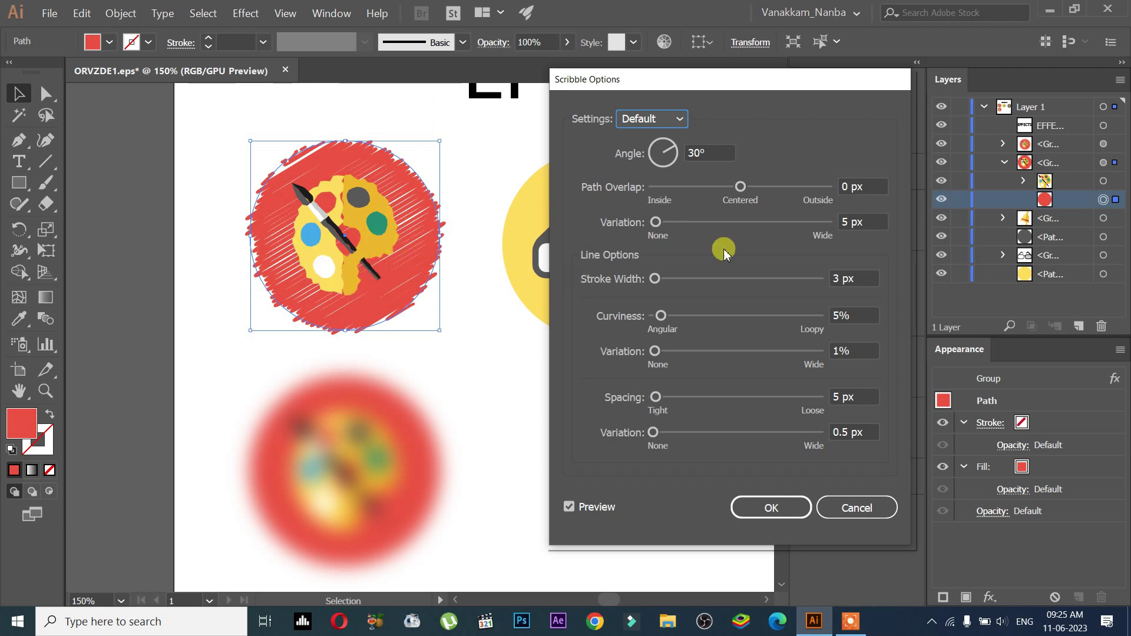
mouse_move(741, 187)
mouse_down()
mouse_move(757, 189)
mouse_move(728, 190)
mouse_move(746, 192)
mouse_up()
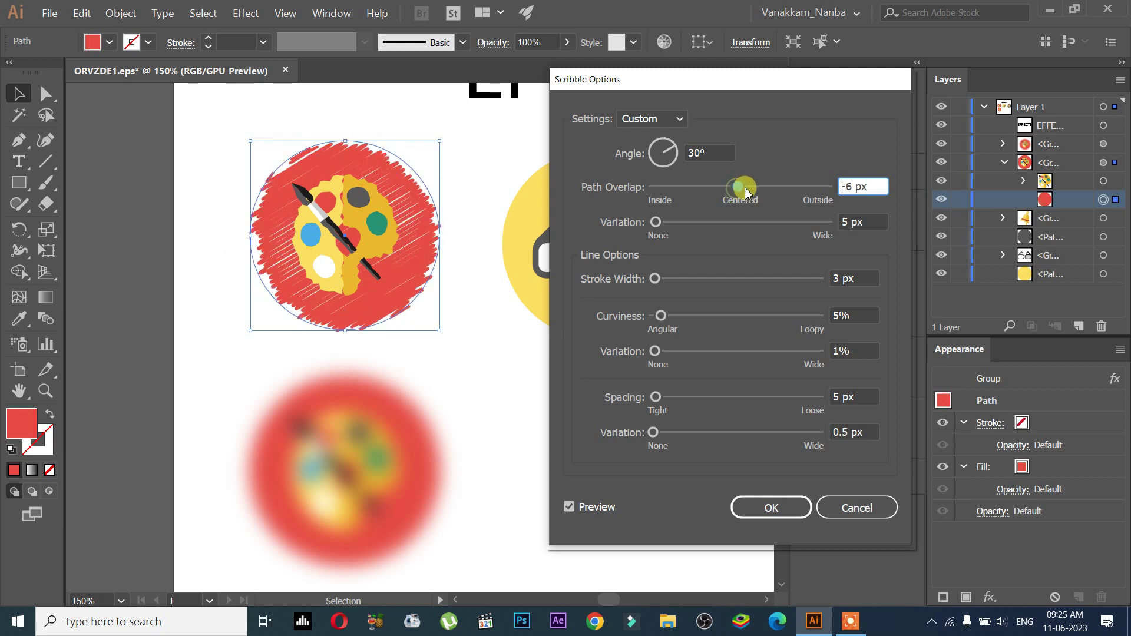
click(658, 222)
drag(661, 224, 664, 220)
mouse_move(656, 278)
mouse_down()
mouse_move(667, 279)
mouse_move(655, 278)
mouse_up()
drag(675, 323, 661, 351)
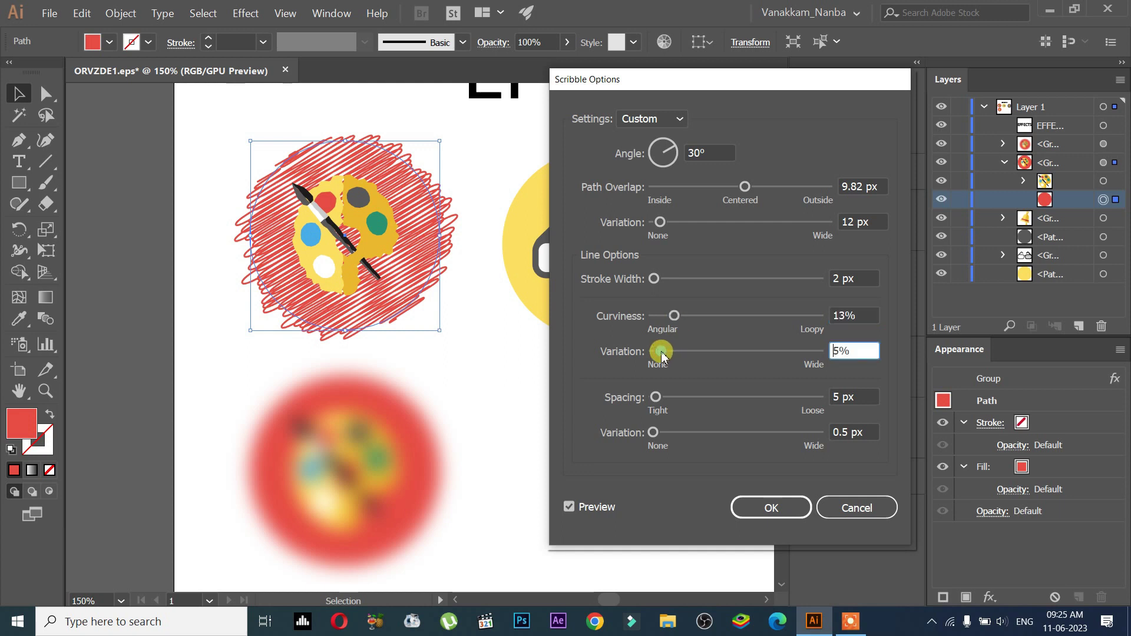
click(775, 509)
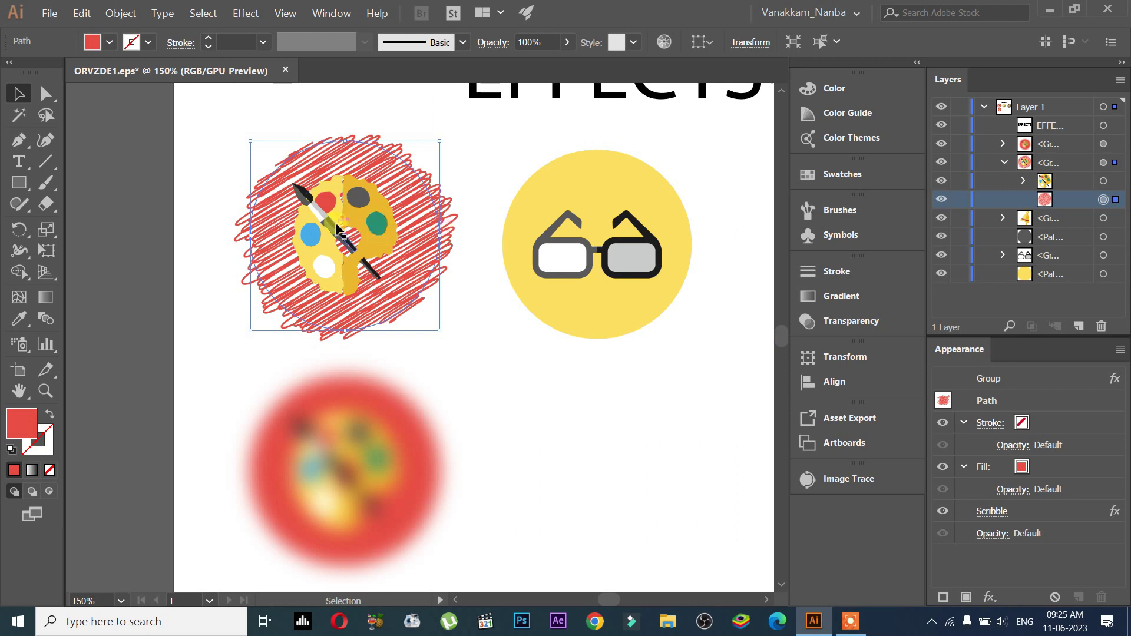
Select the scribbled palette group in Layers and drag it slightly left on the artboard
click(1103, 163)
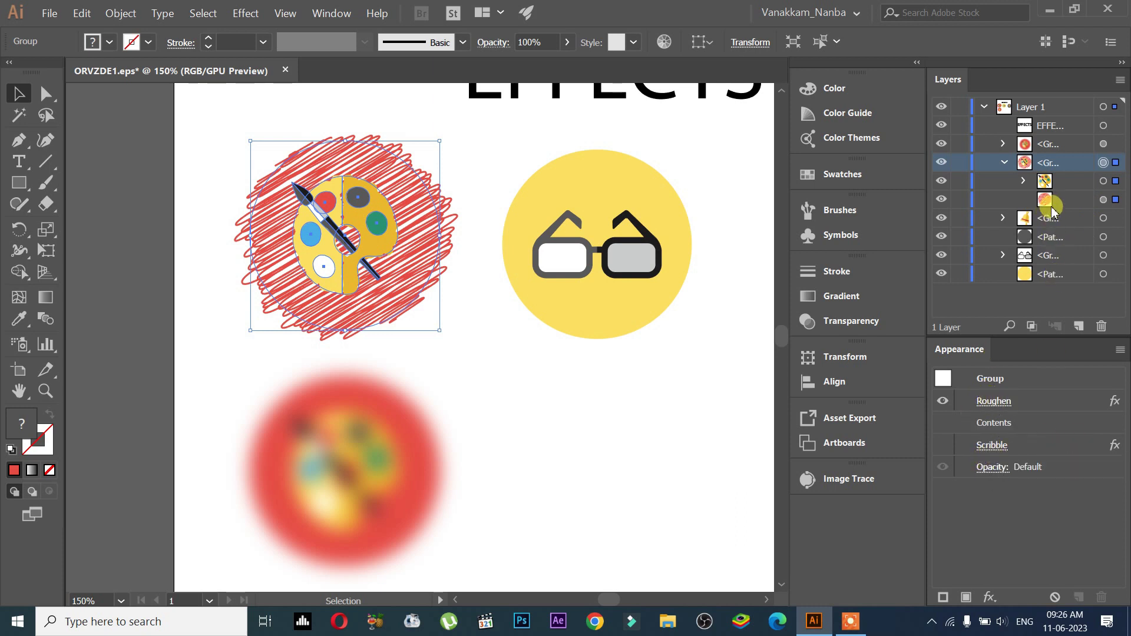
click(1102, 200)
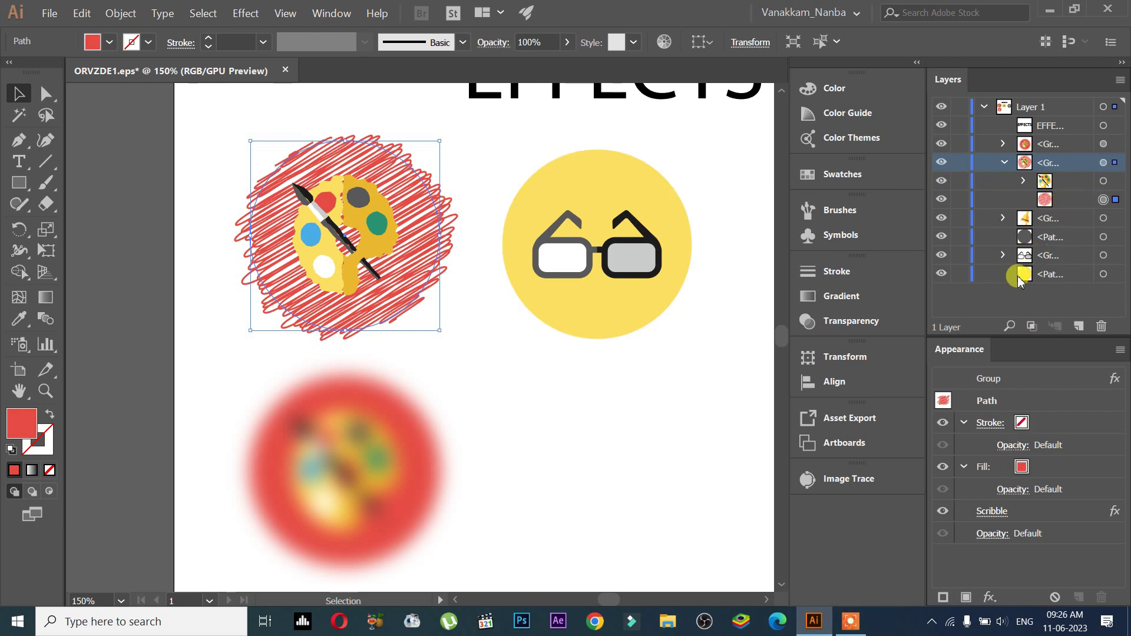
click(1102, 163)
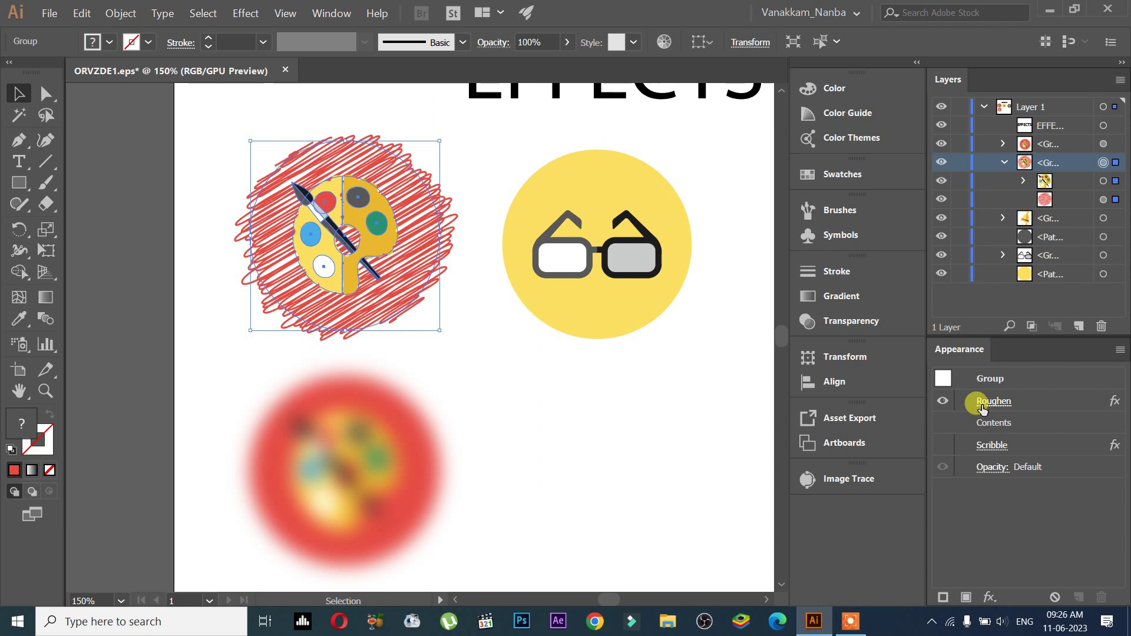
click(1046, 200)
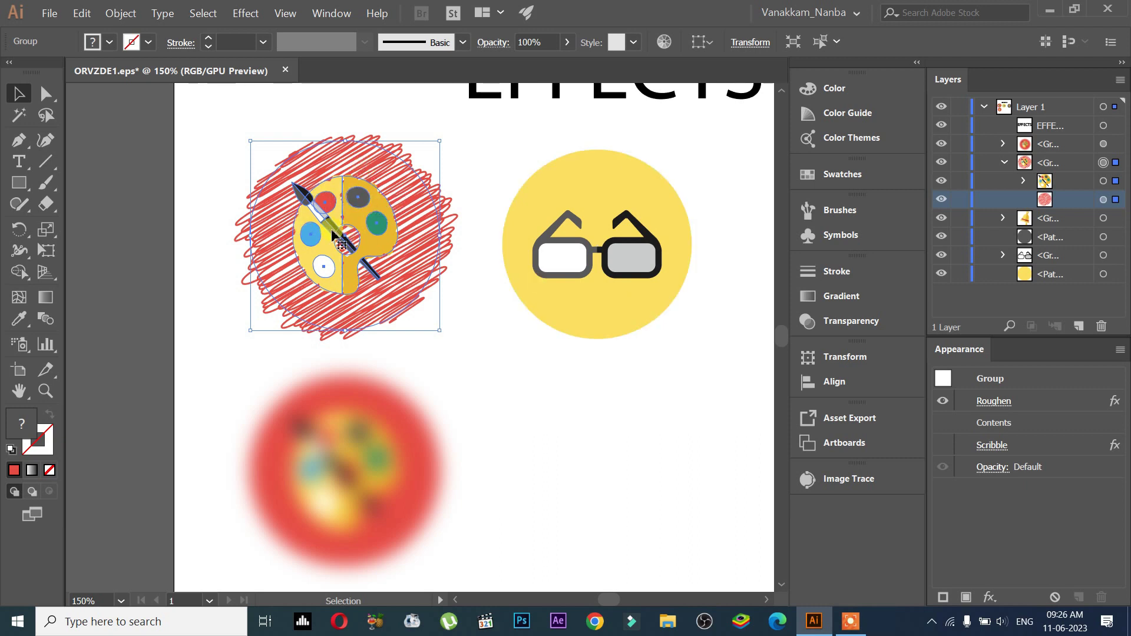
click(196, 12)
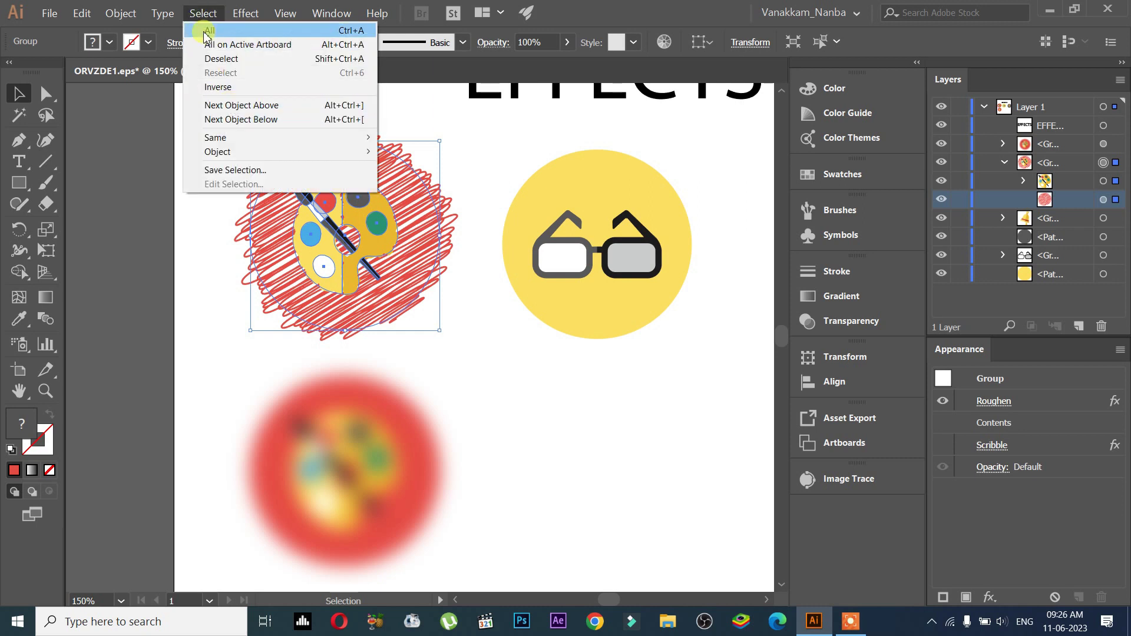
mouse_move(240, 16)
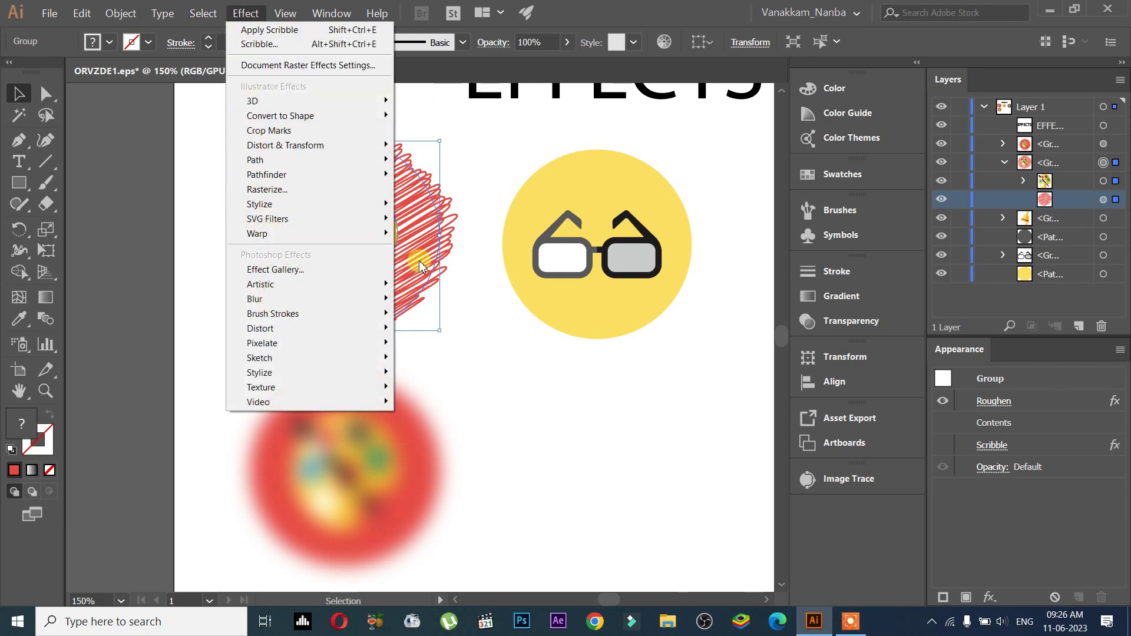
click(357, 243)
mouse_move(357, 243)
mouse_down()
mouse_move(318, 264)
mouse_move(353, 289)
mouse_move(351, 271)
mouse_move(380, 285)
mouse_up()
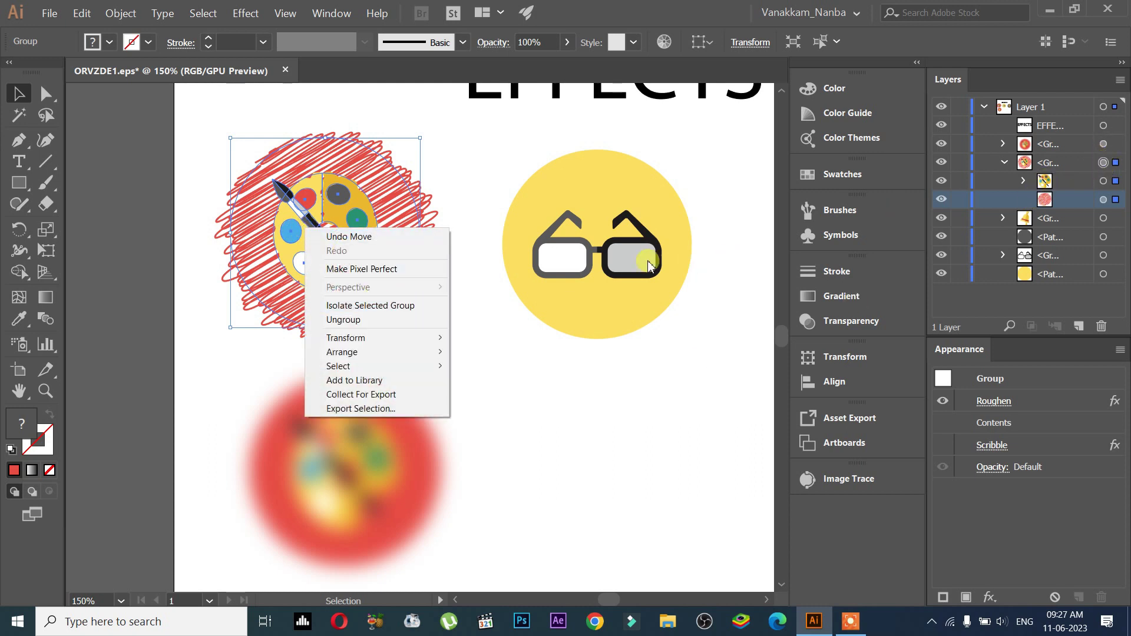
click(366, 319)
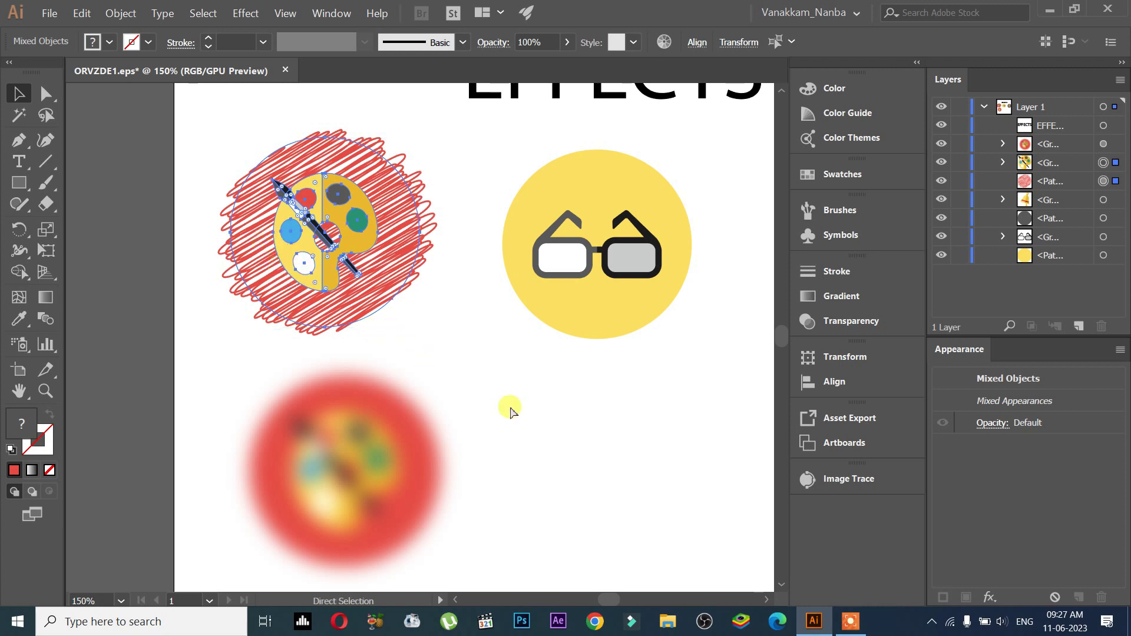
key(ctrl+z)
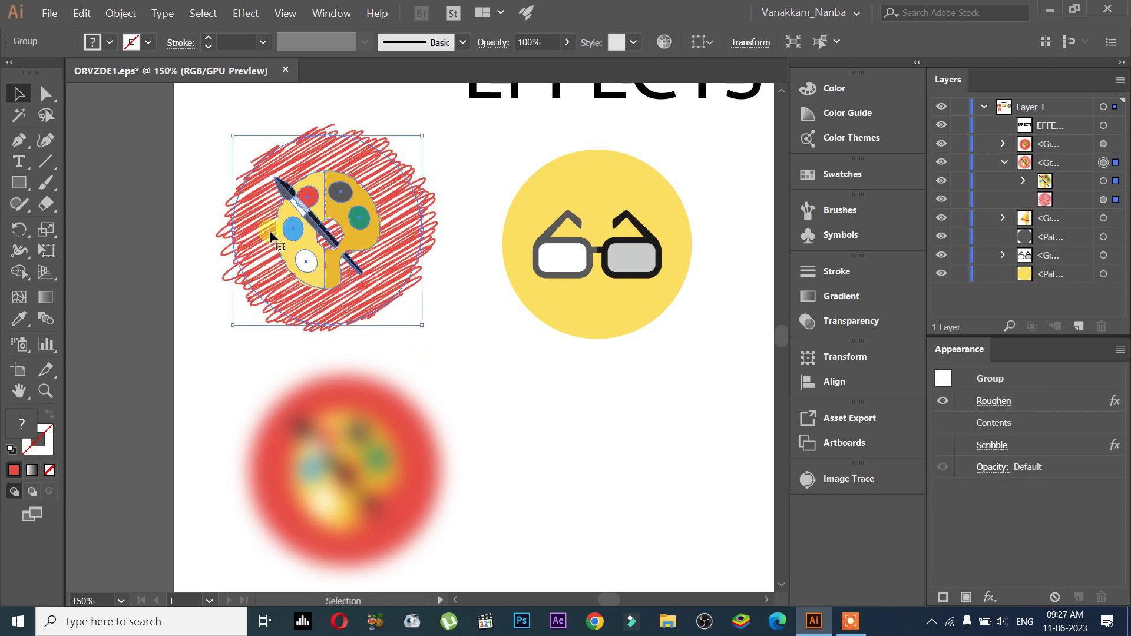
scroll(270, 230, up, 7)
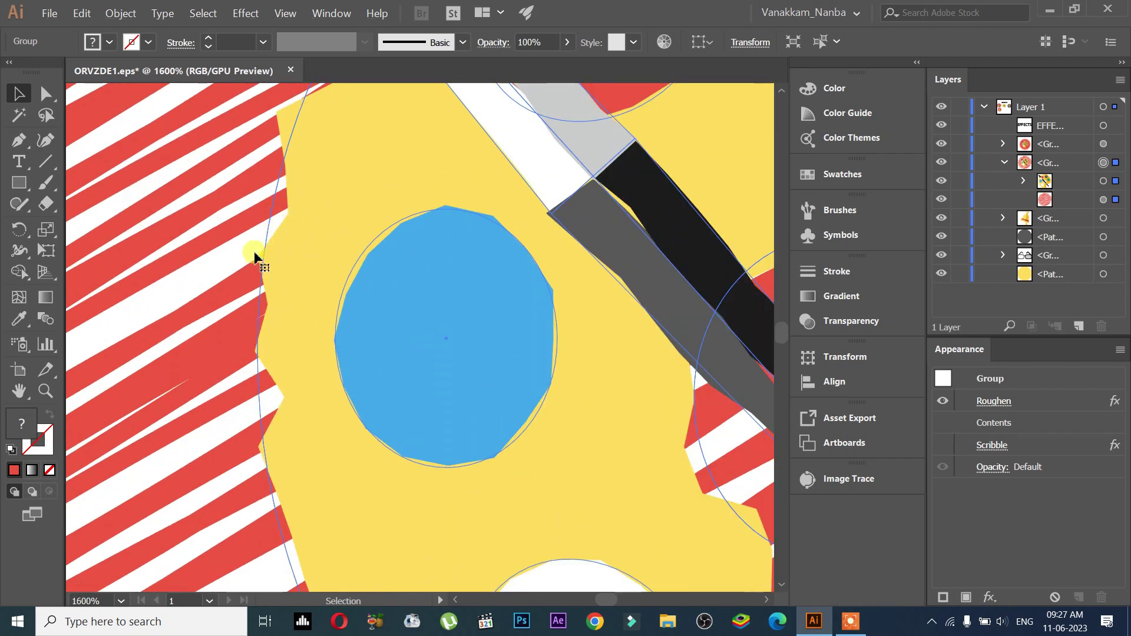
scroll(354, 328, down, 3)
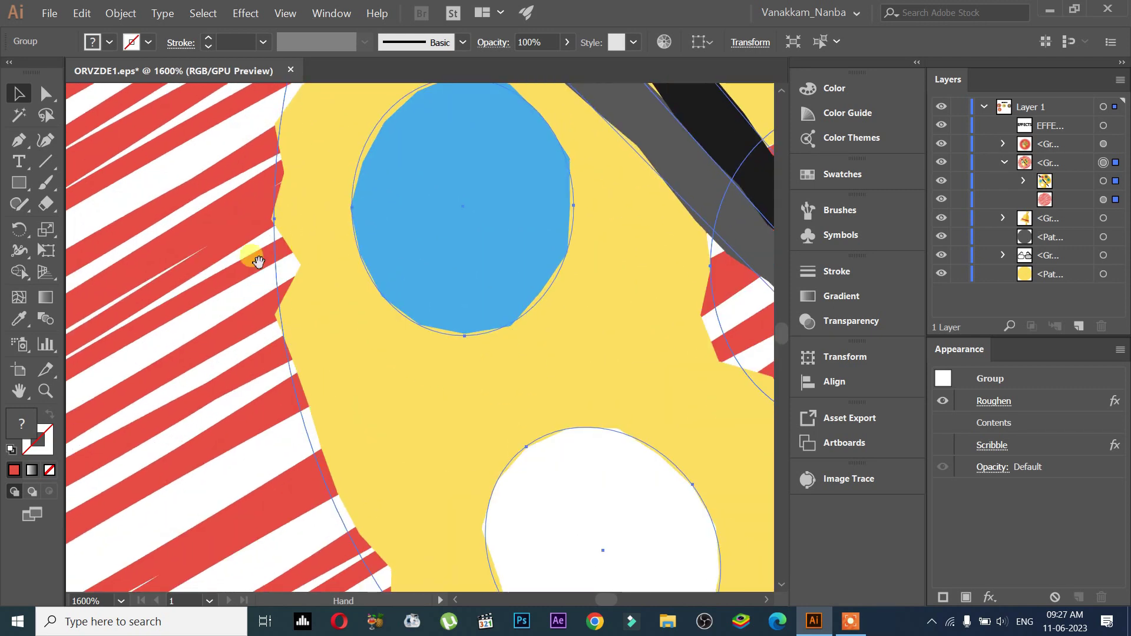
key(ctrl)
right_click(332, 296)
click(383, 388)
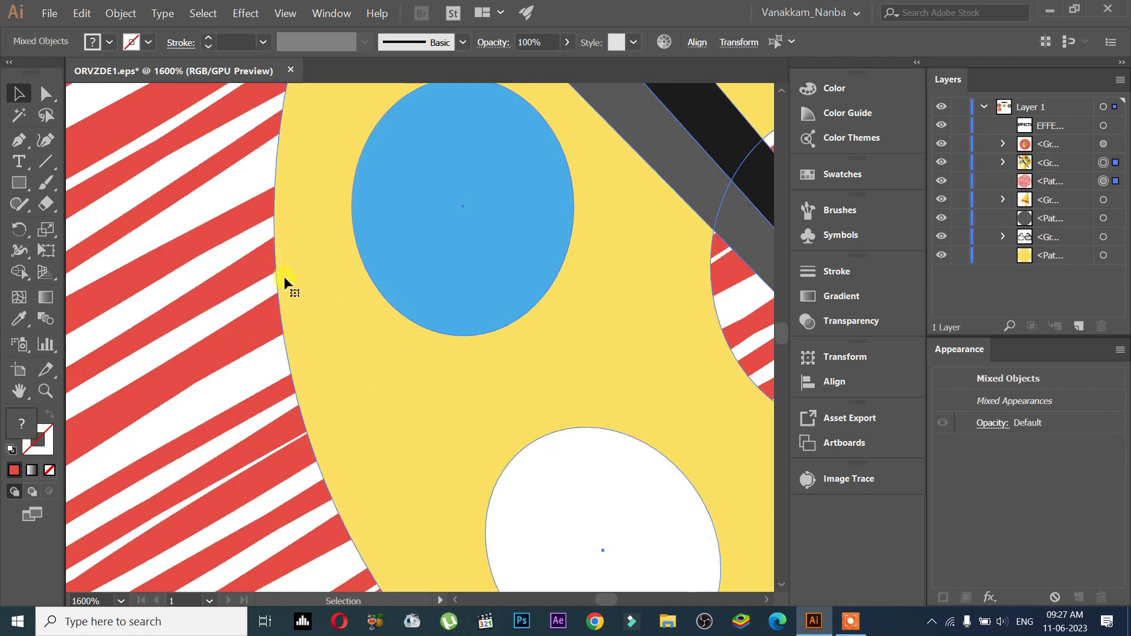
key(a)
key(ctrl+z)
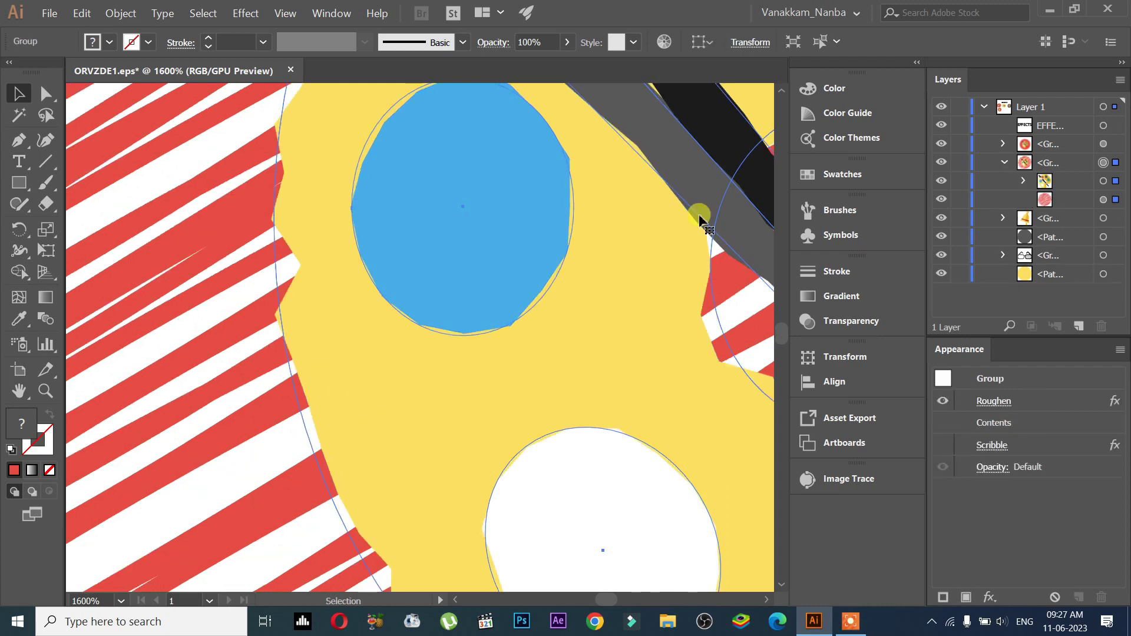
alt+scroll(383, 283, down, 5)
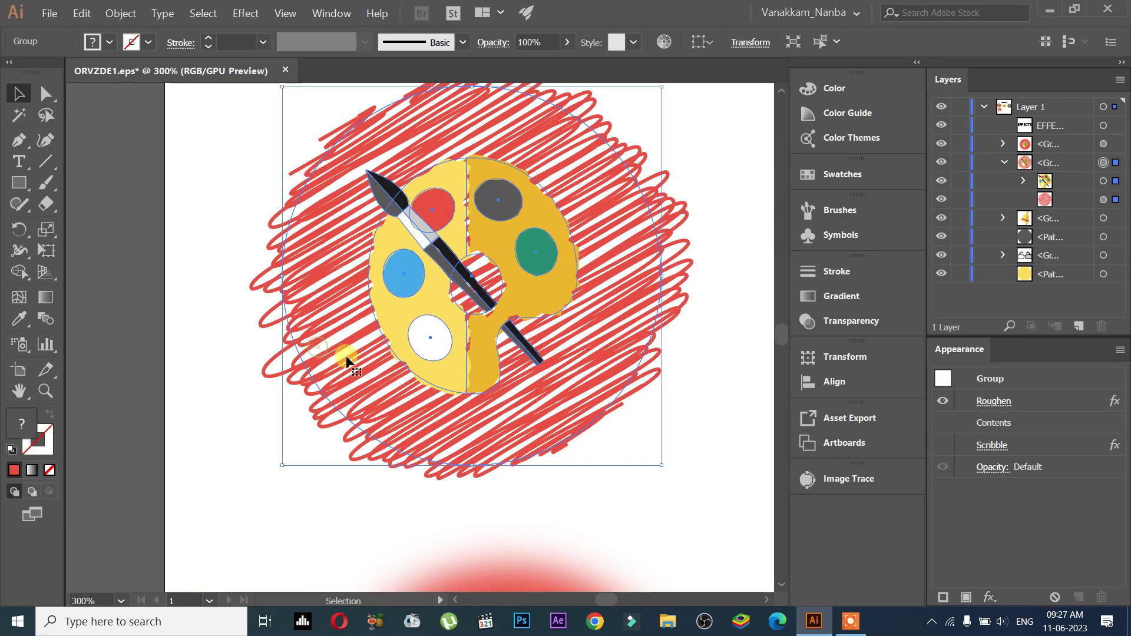
alt+scroll(478, 393, down, 3)
scroll(354, 294, right, 5)
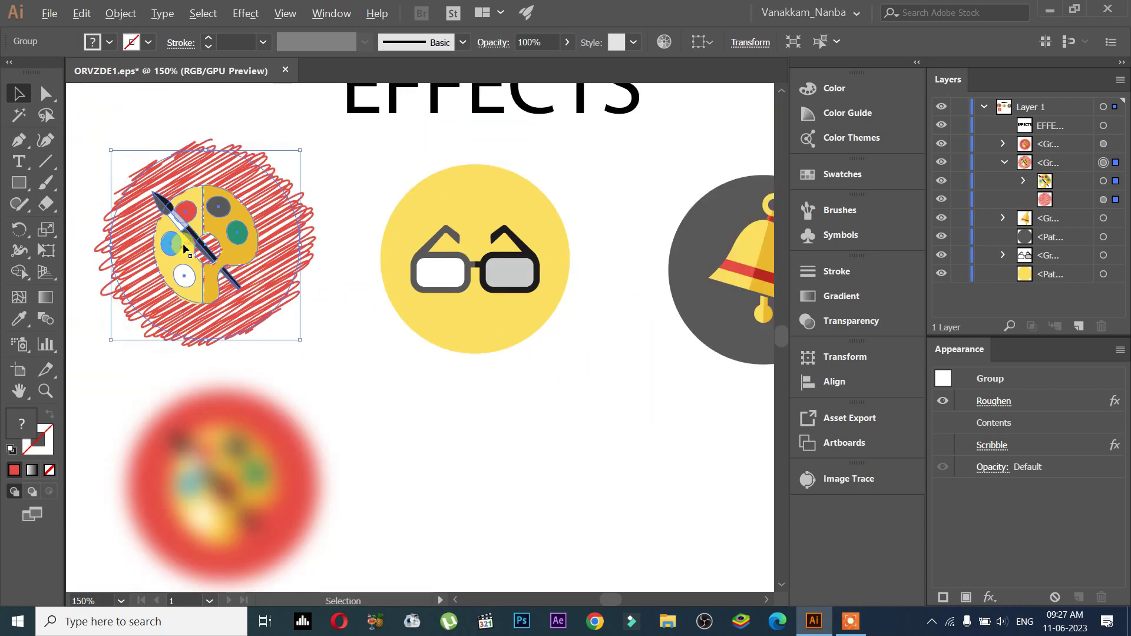
Group the yellow circle with the glasses using Ctrl+G, then target the circle inside the group in Layers
click(447, 321)
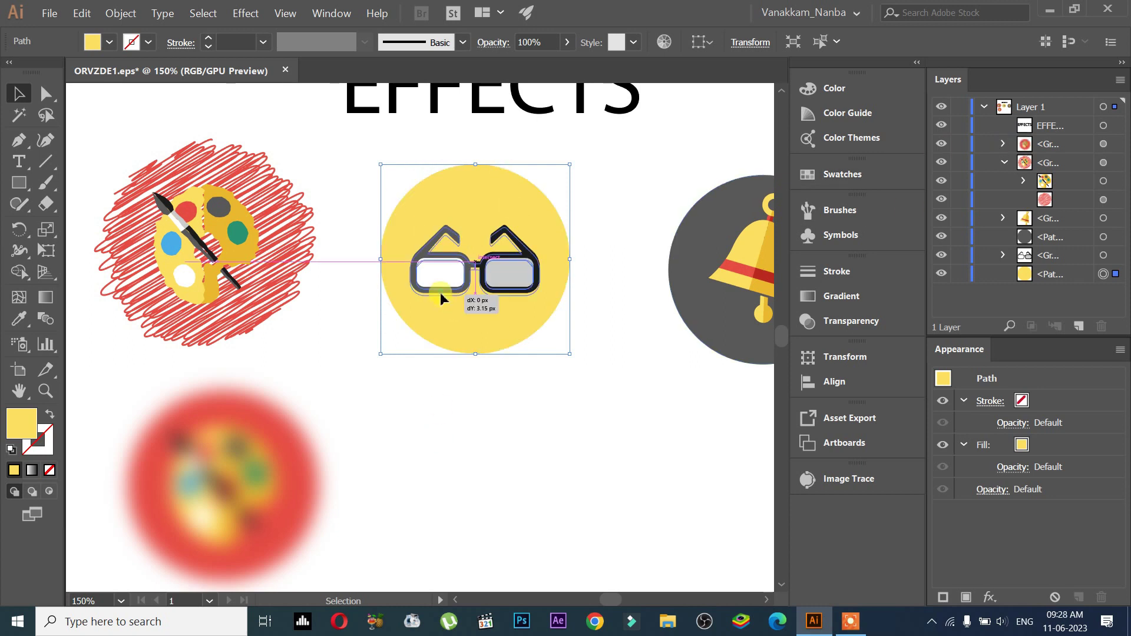
click(457, 291)
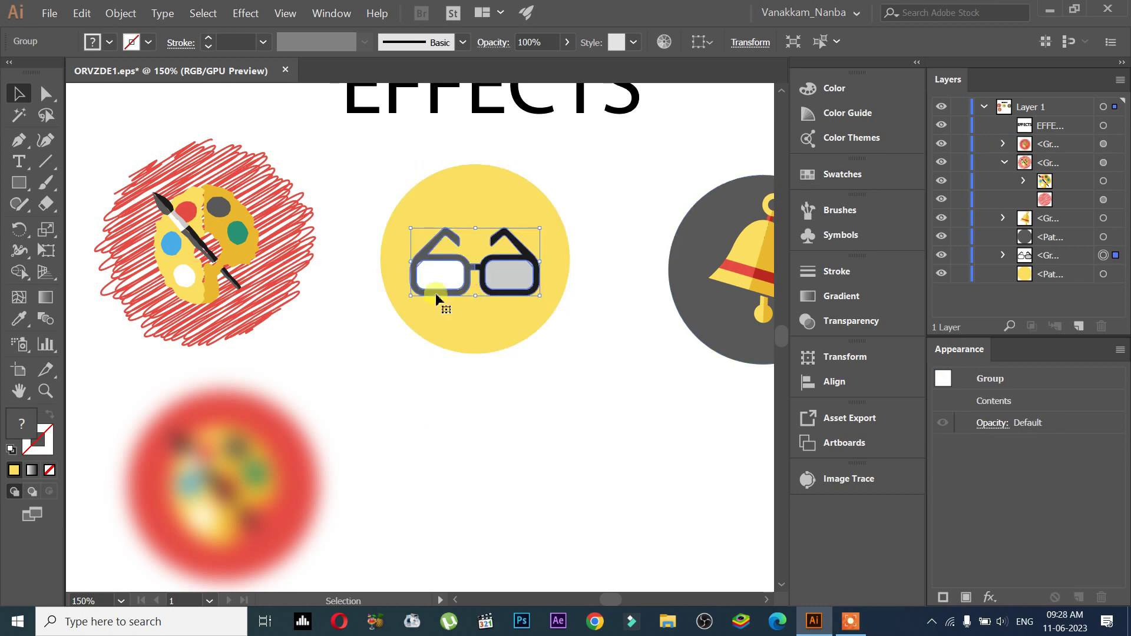
click(255, 11)
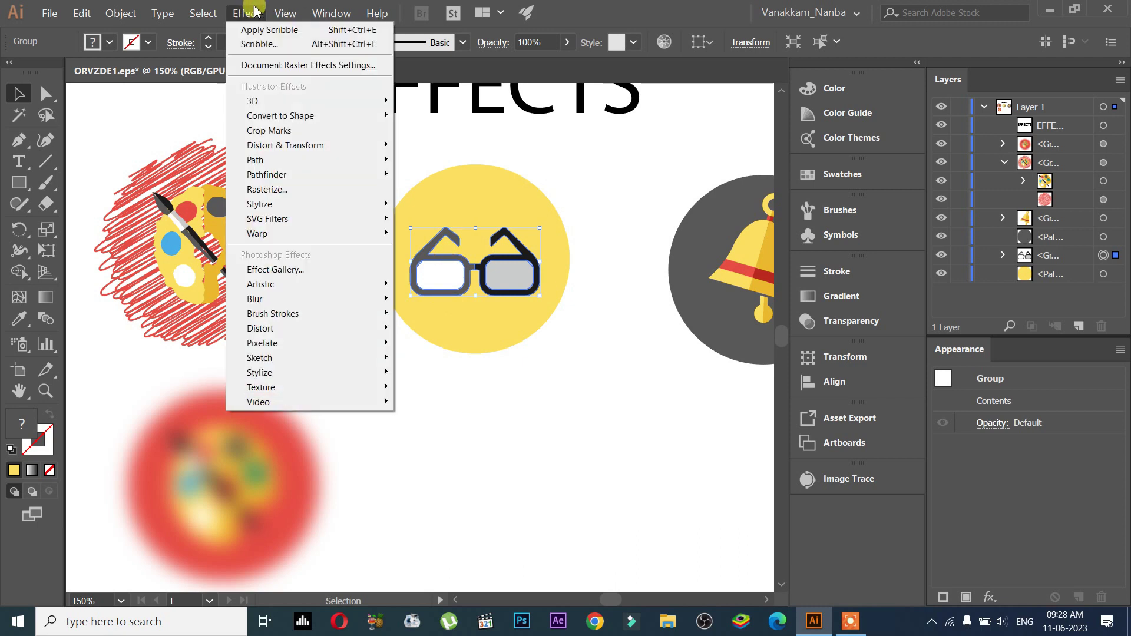
click(397, 414)
click(289, 284)
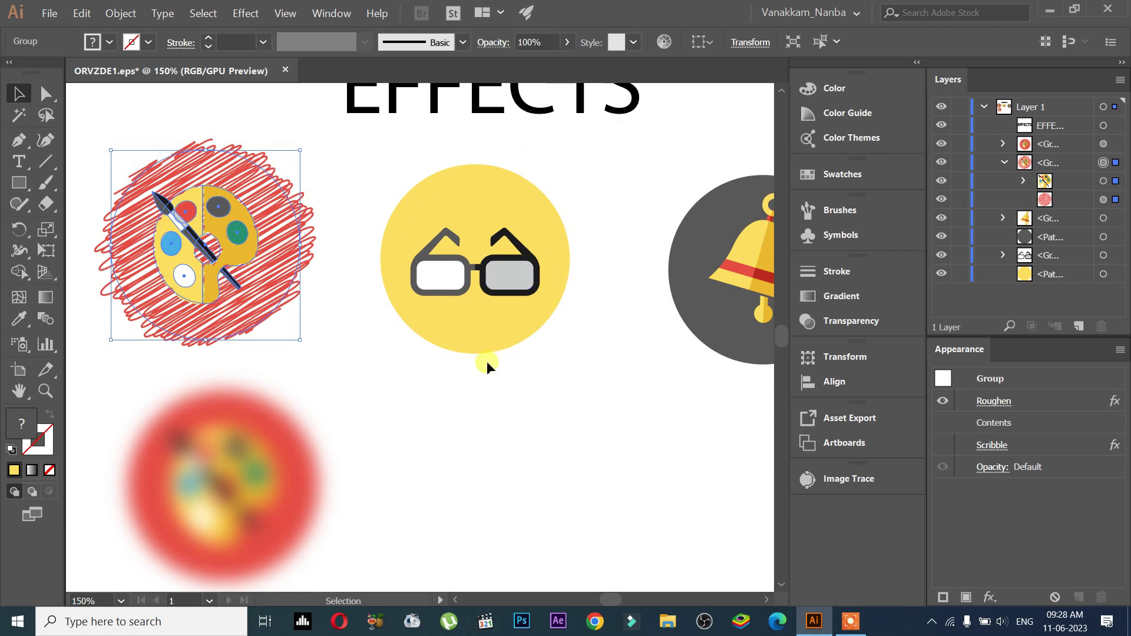
click(496, 315)
shift+click(425, 234)
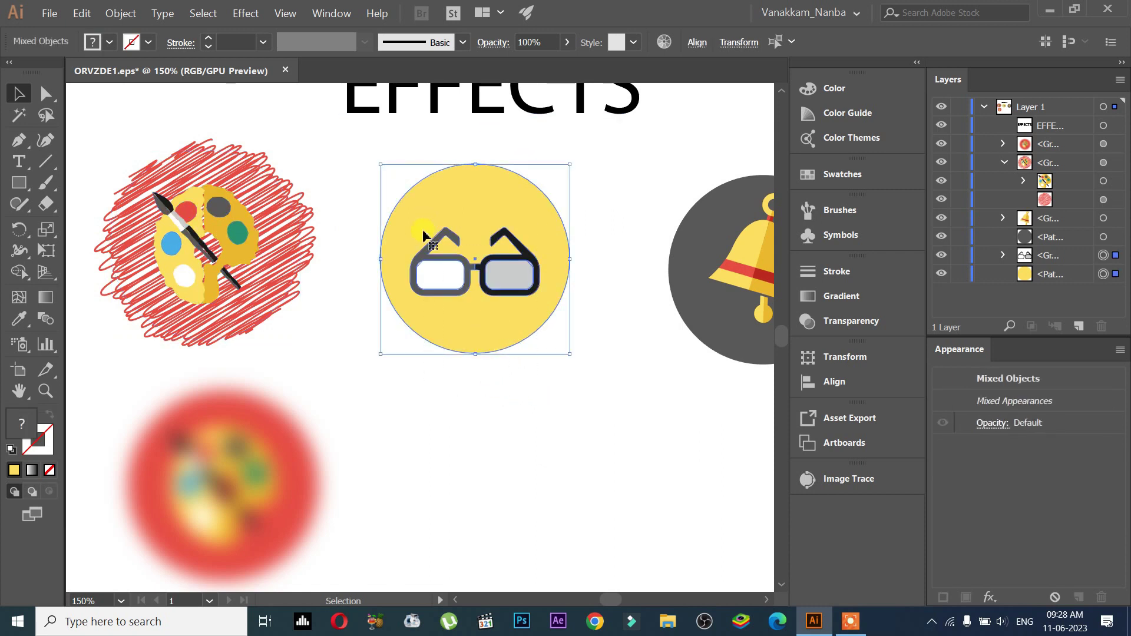
key(ctrl+g)
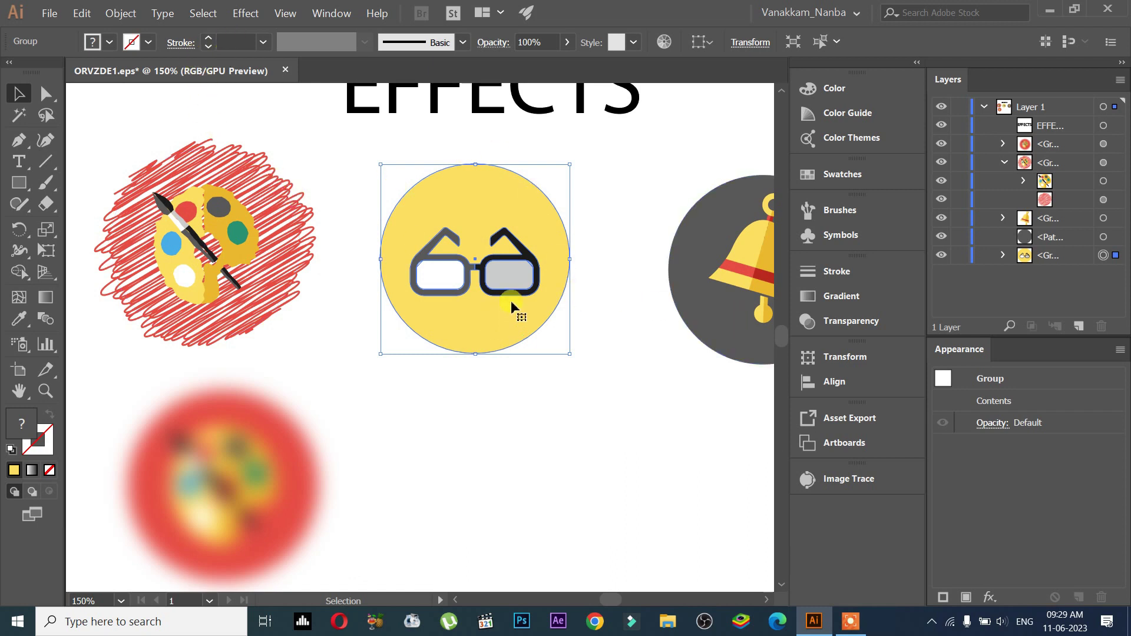
click(1003, 255)
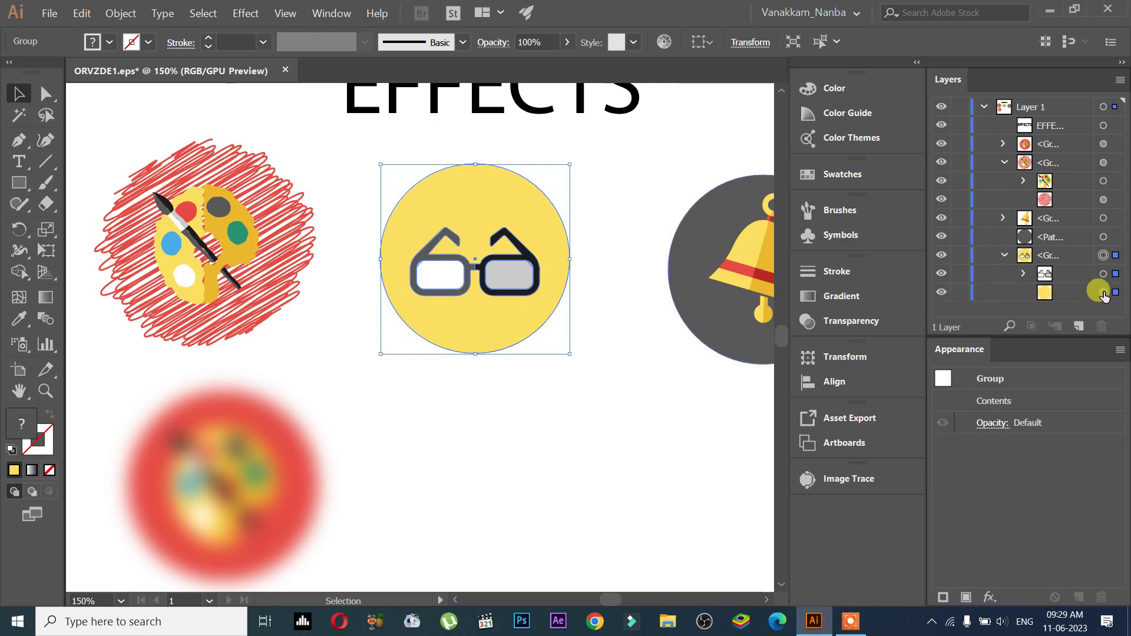
click(1102, 293)
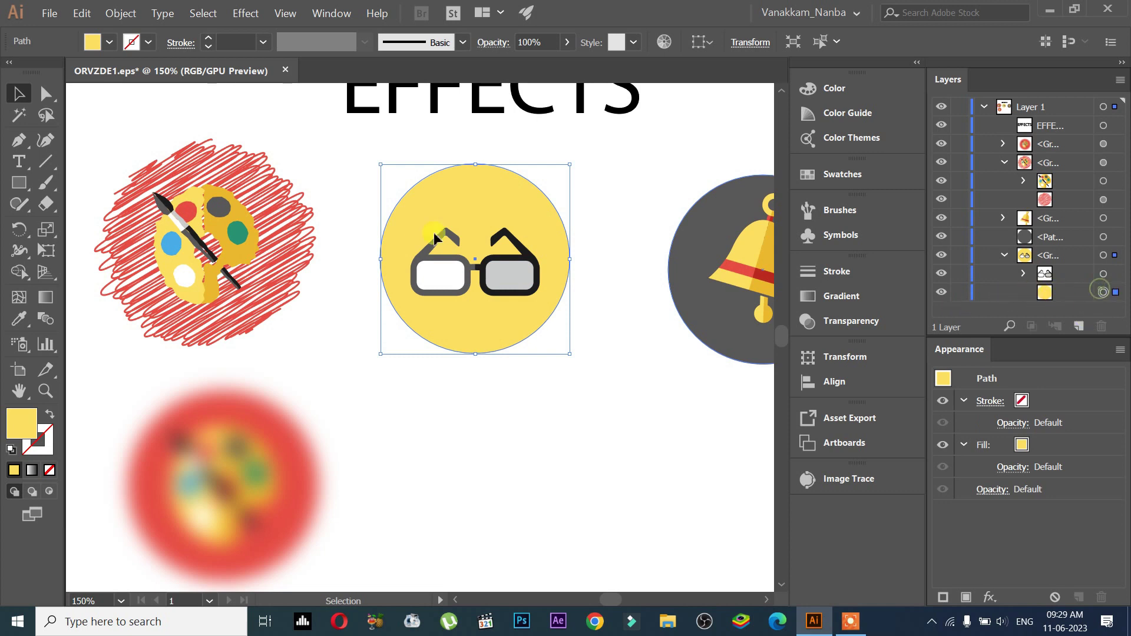
Give the yellow circle a white stroke and raise its weight from 8 pt to 16 pt
click(128, 42)
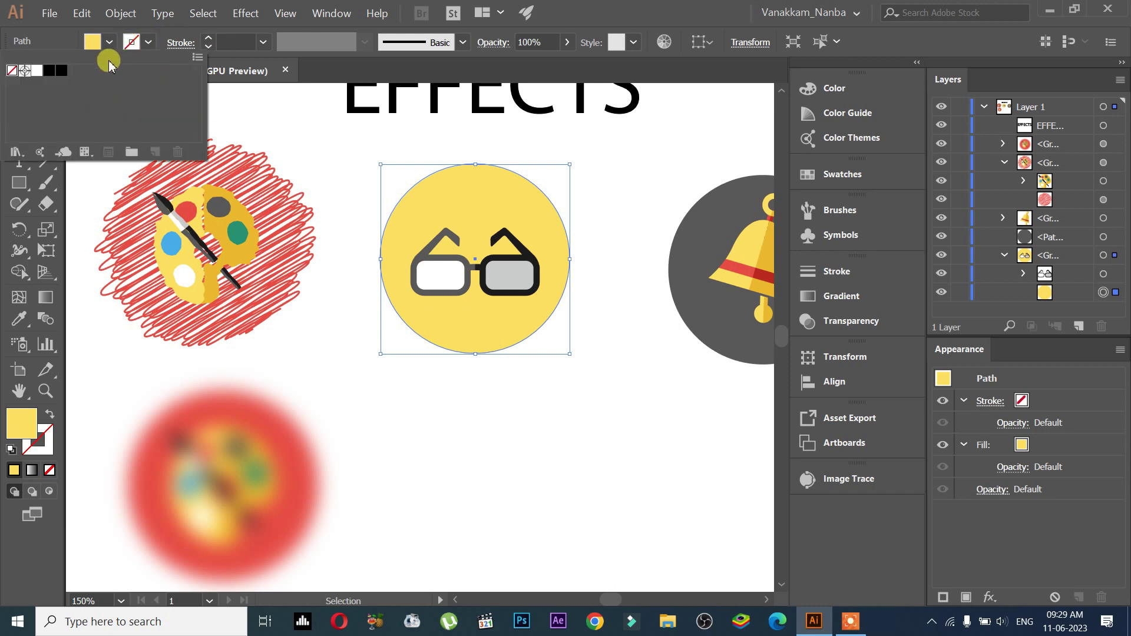
click(36, 71)
click(226, 42)
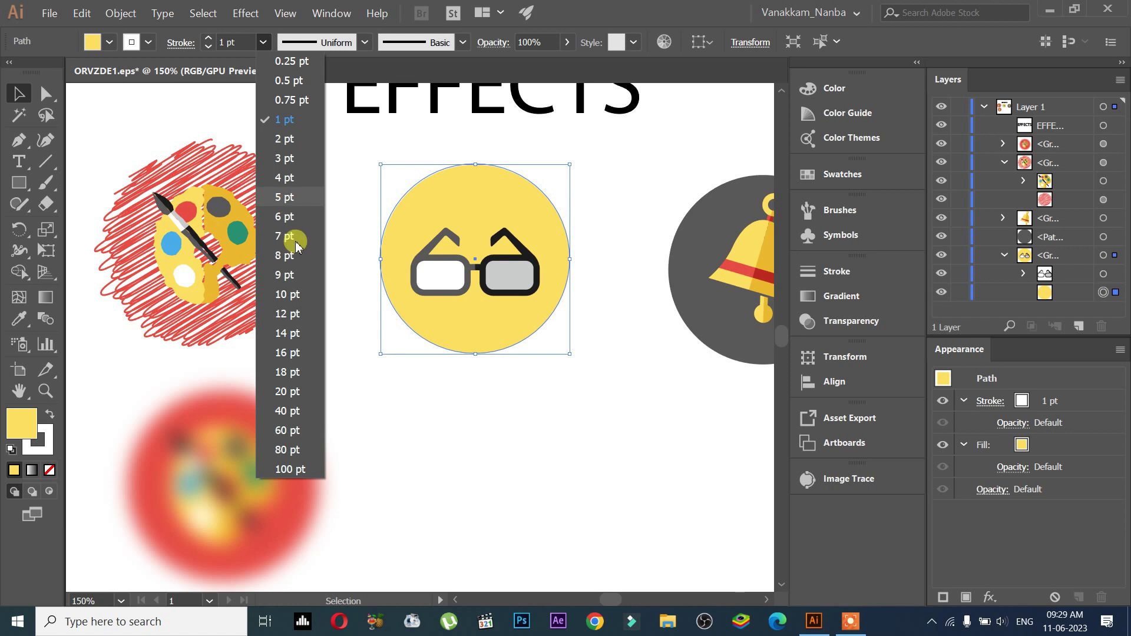
click(287, 255)
click(263, 42)
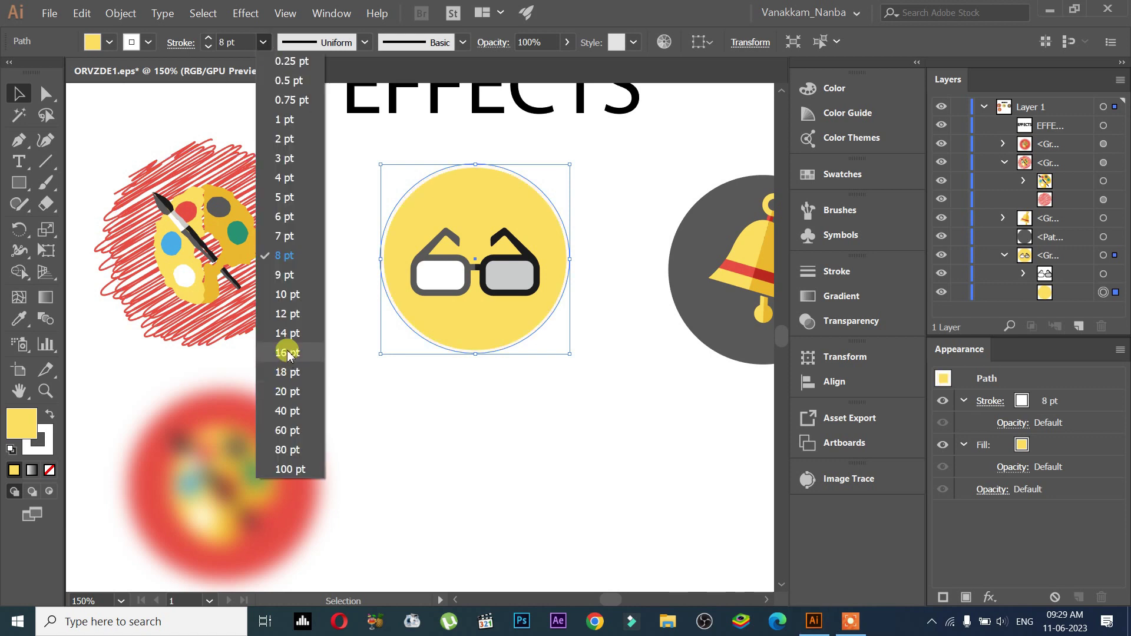
click(287, 353)
click(439, 398)
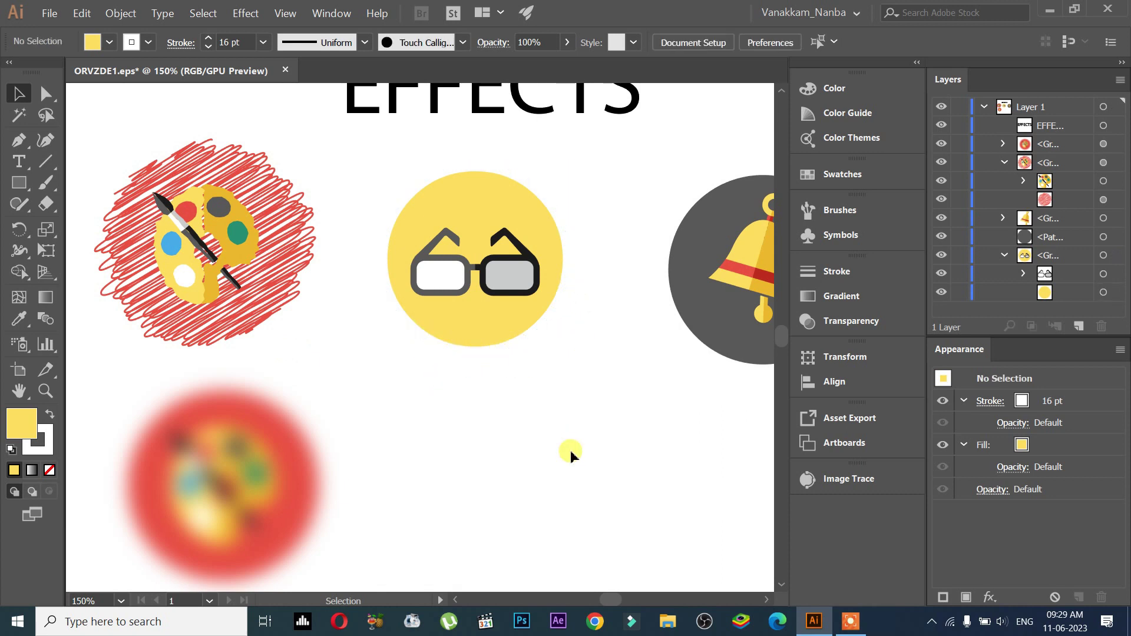
Target the yellow circle path and apply Effect > Stylize > Drop Shadow
click(1090, 293)
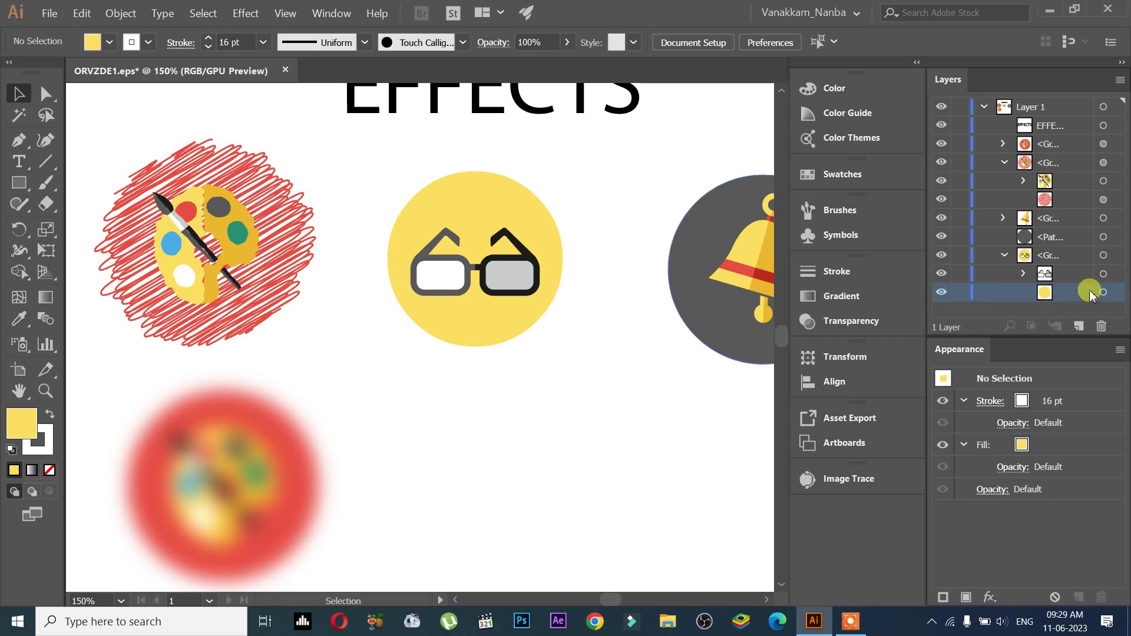
click(1102, 292)
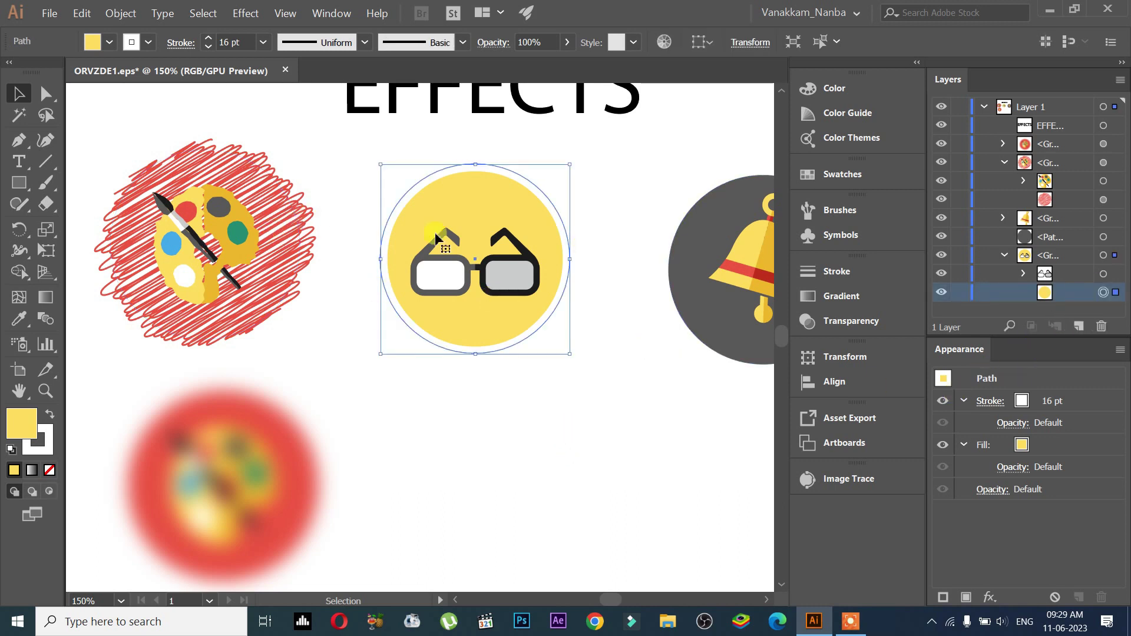
click(244, 13)
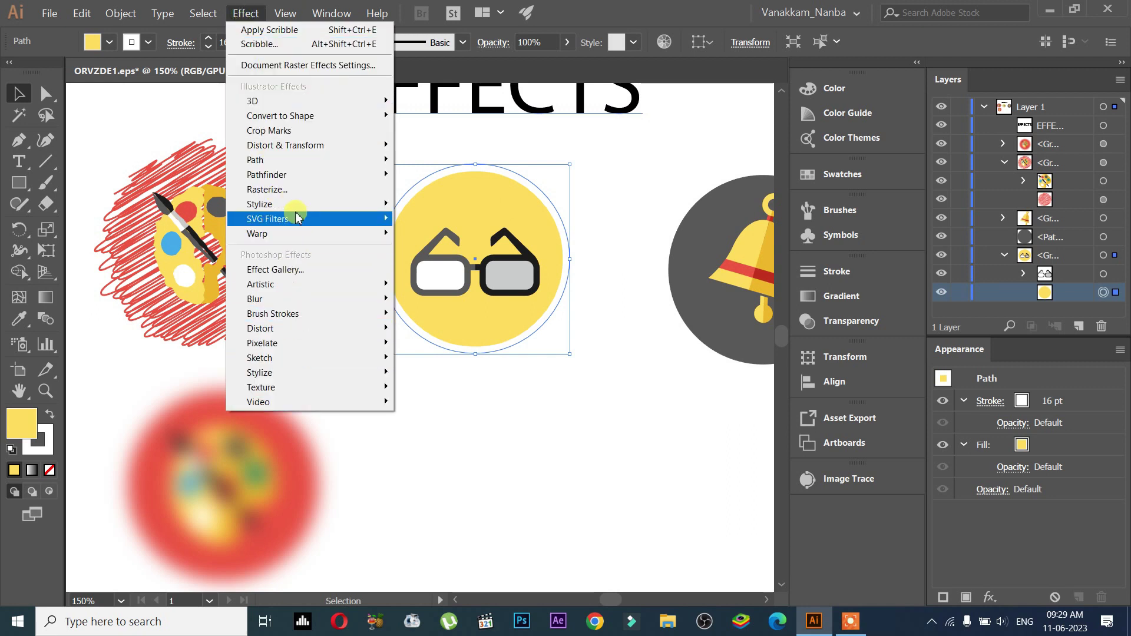
mouse_move(285, 207)
click(484, 206)
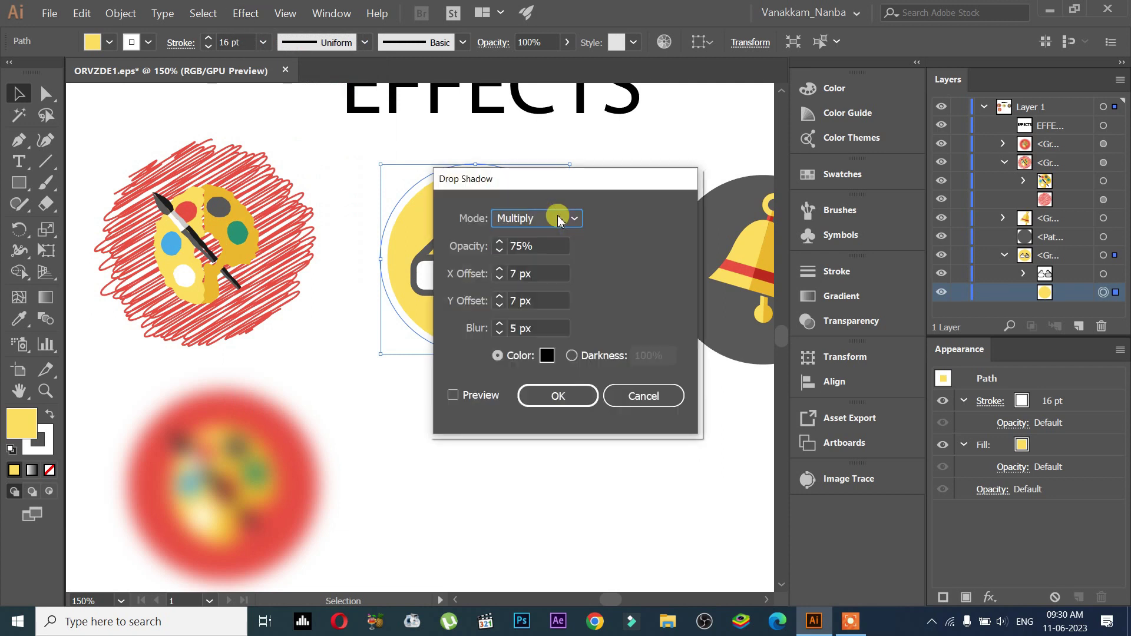
Set the drop shadow to Normal mode with 0 px offset, preview it and confirm
drag(635, 181, 918, 158)
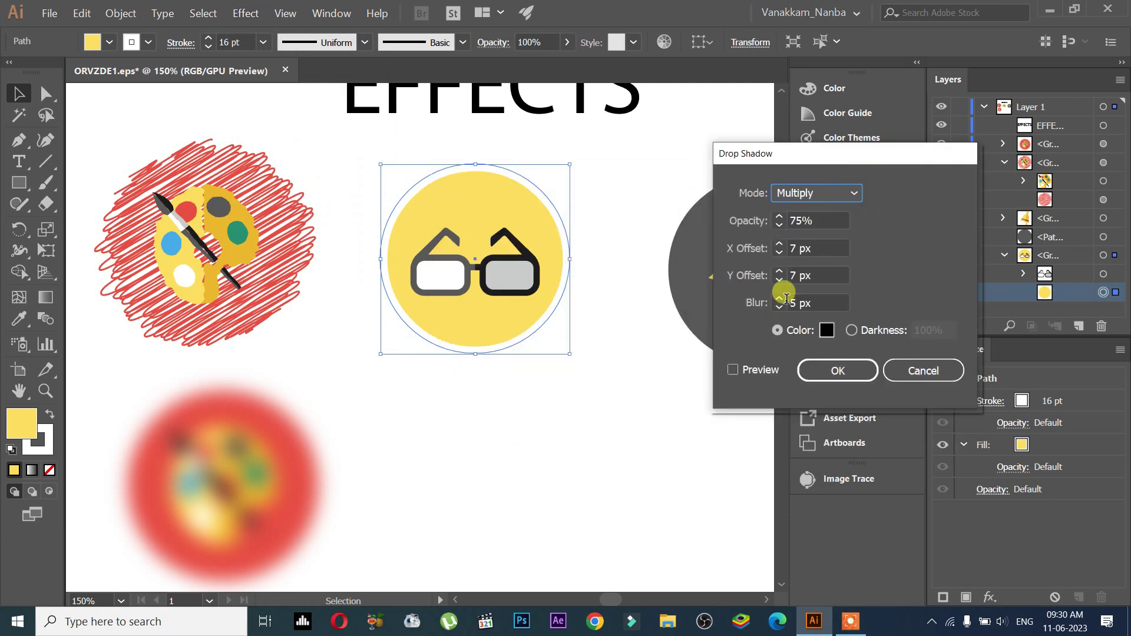
click(755, 371)
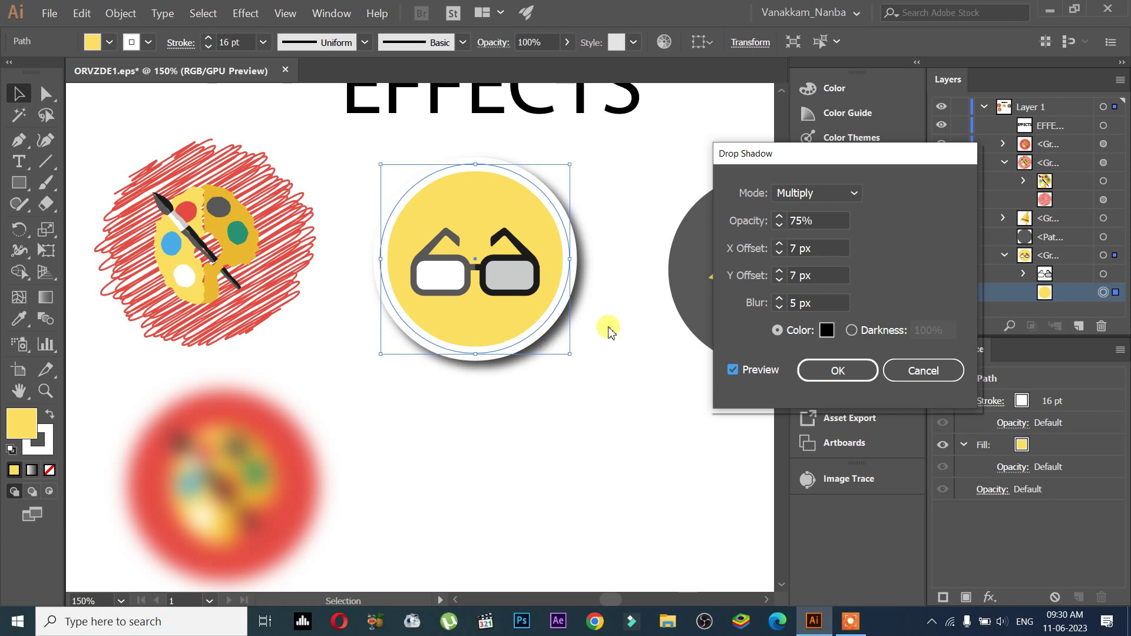
double_click(808, 276)
text(0)
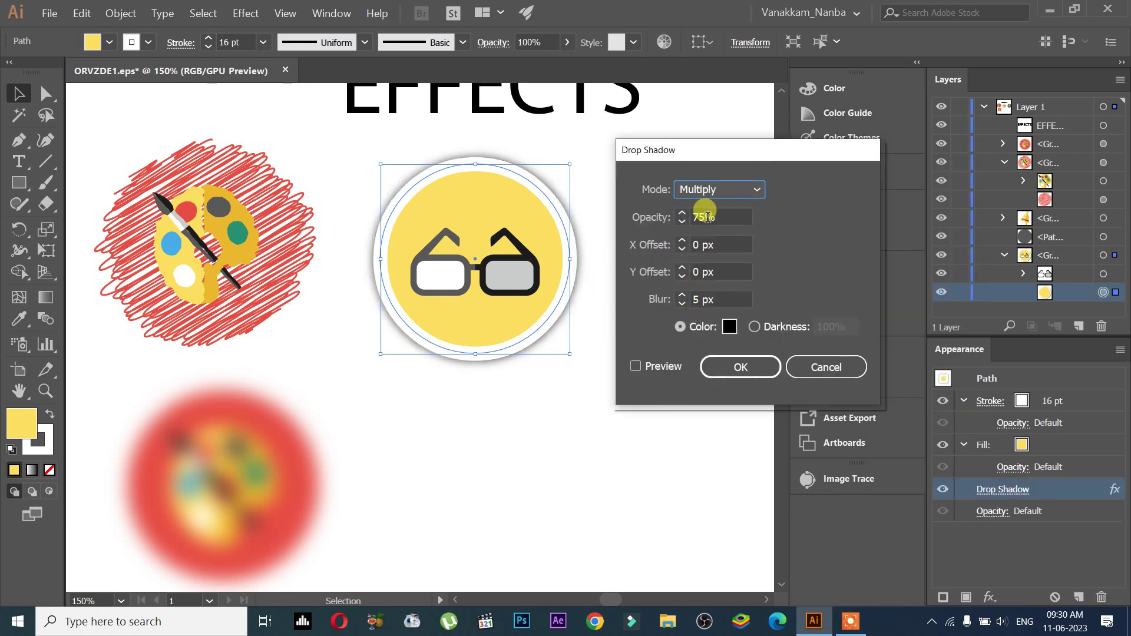
click(731, 194)
click(715, 212)
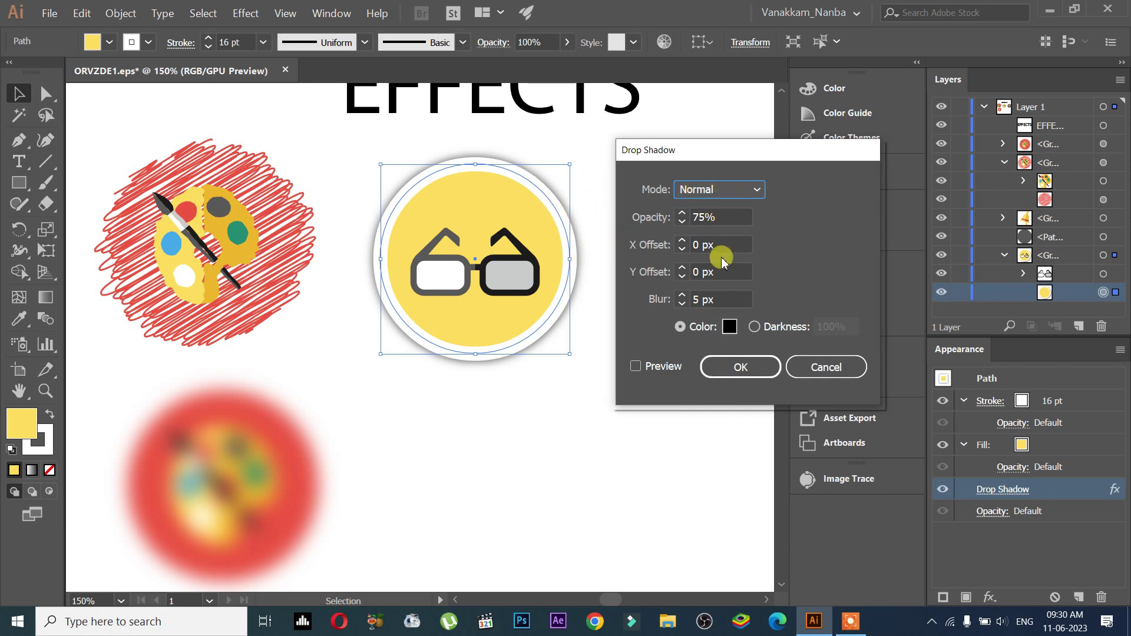
click(665, 367)
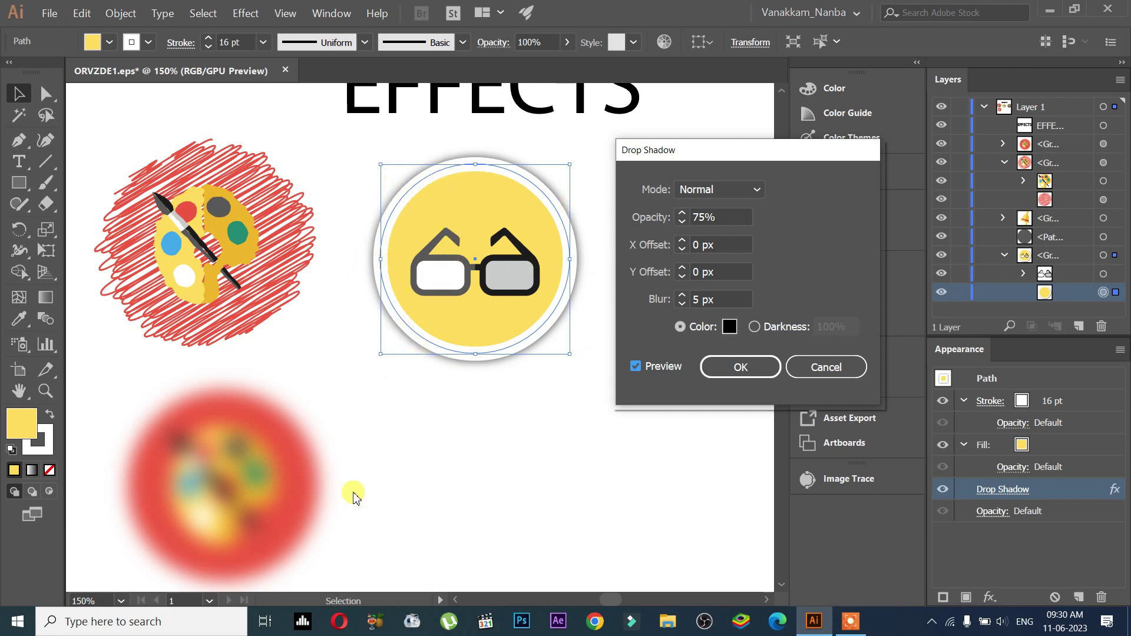
click(744, 374)
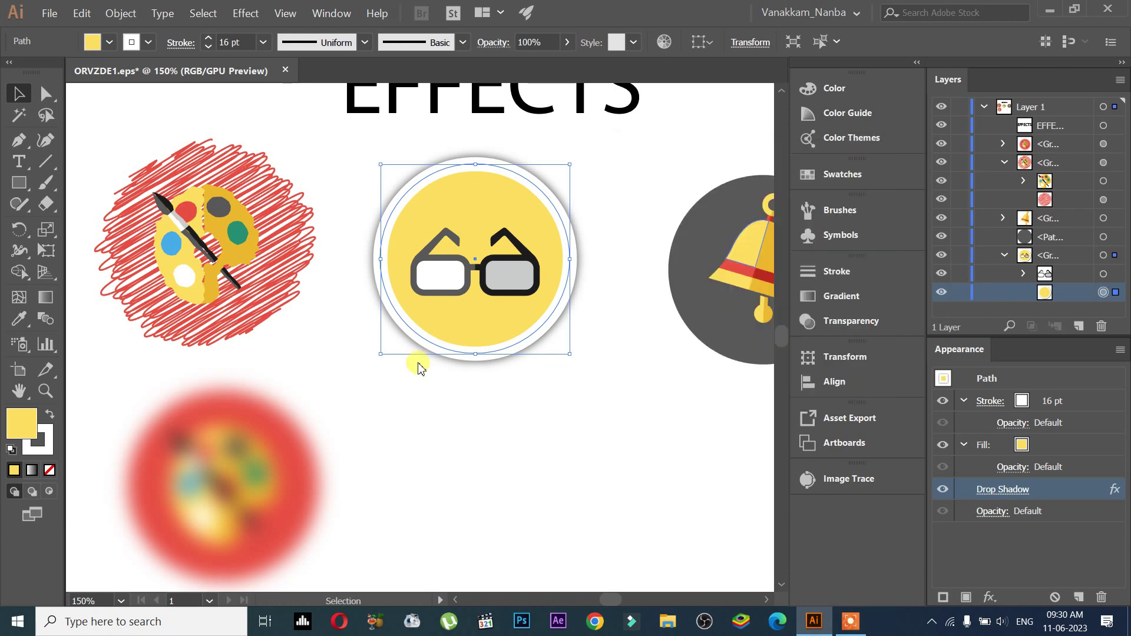
Select the glasses group and target its yellow circle path
click(526, 391)
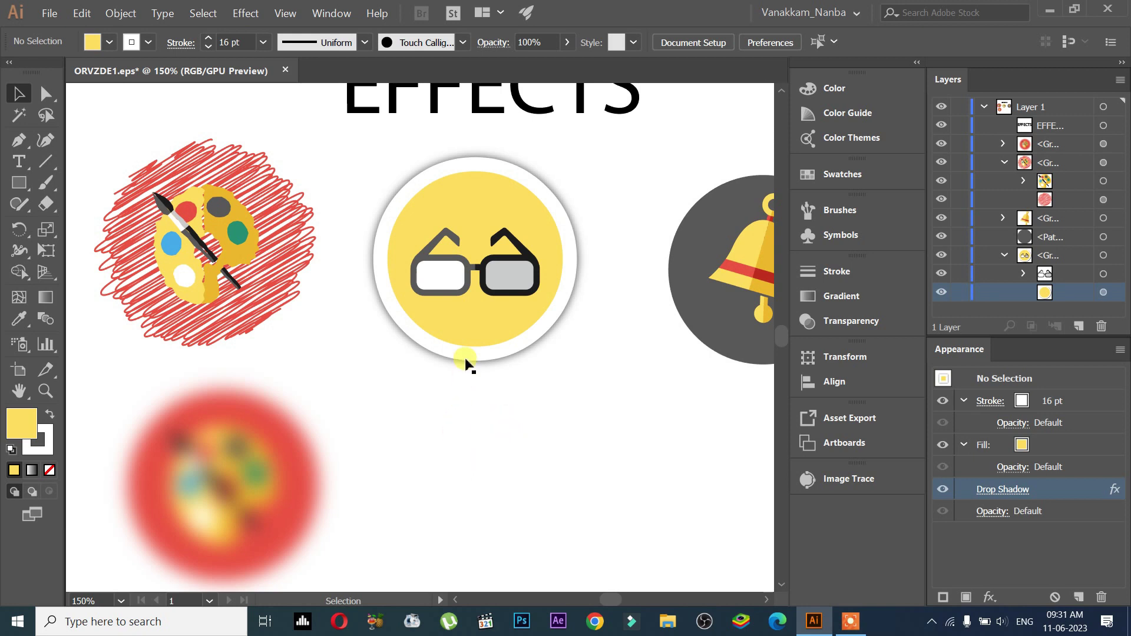
click(497, 310)
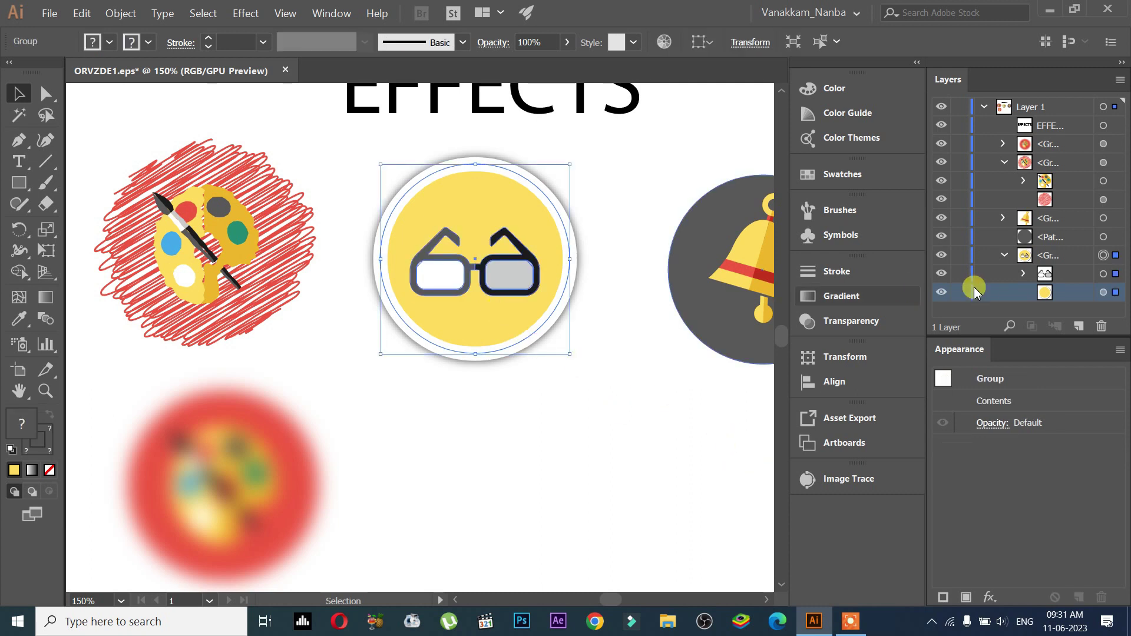
click(1102, 291)
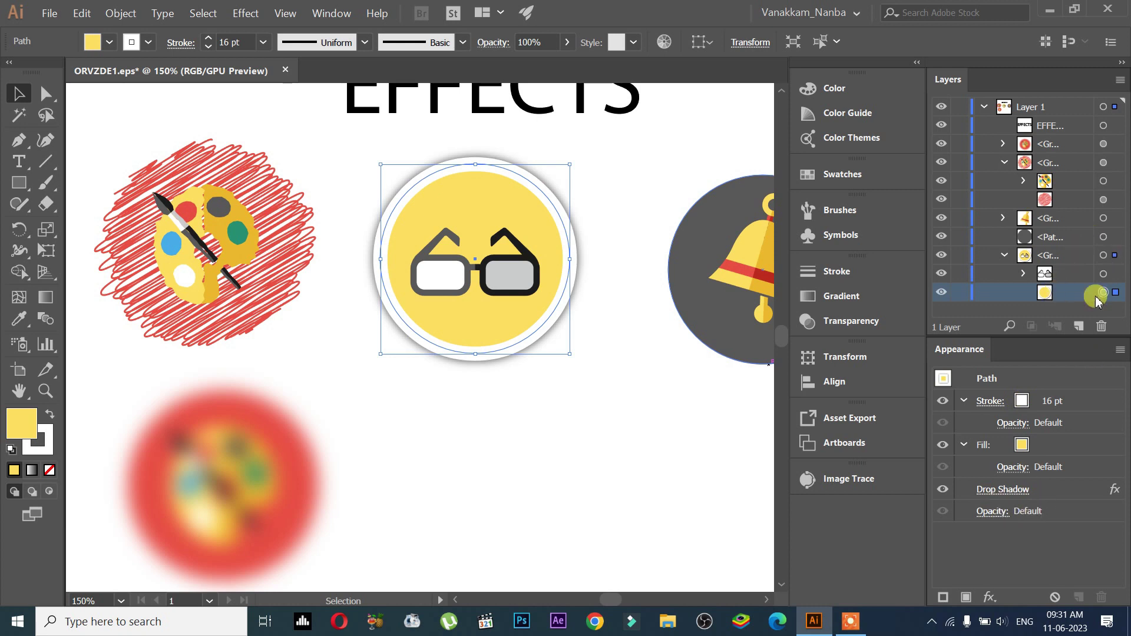
drag(1101, 295, 408, 342)
drag(473, 154, 472, 154)
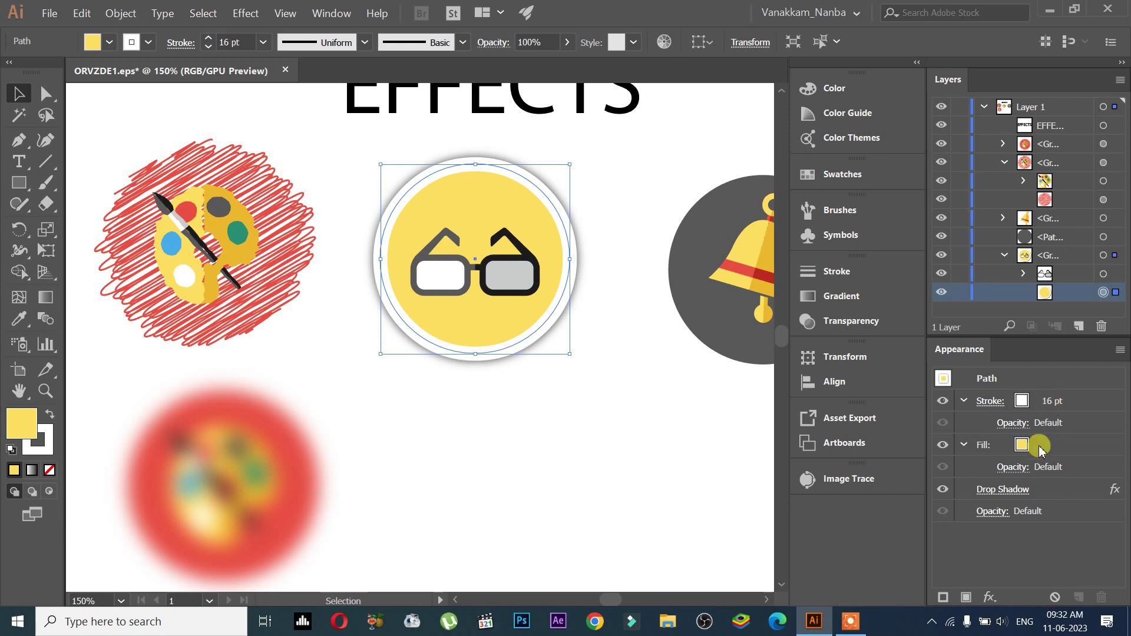
Move the Drop Shadow under the circle's white Stroke in the Appearance panel so it shades the outline
click(1061, 494)
mouse_move(1049, 498)
mouse_down()
mouse_move(1071, 476)
mouse_move(1076, 433)
mouse_move(1064, 411)
mouse_up()
click(524, 490)
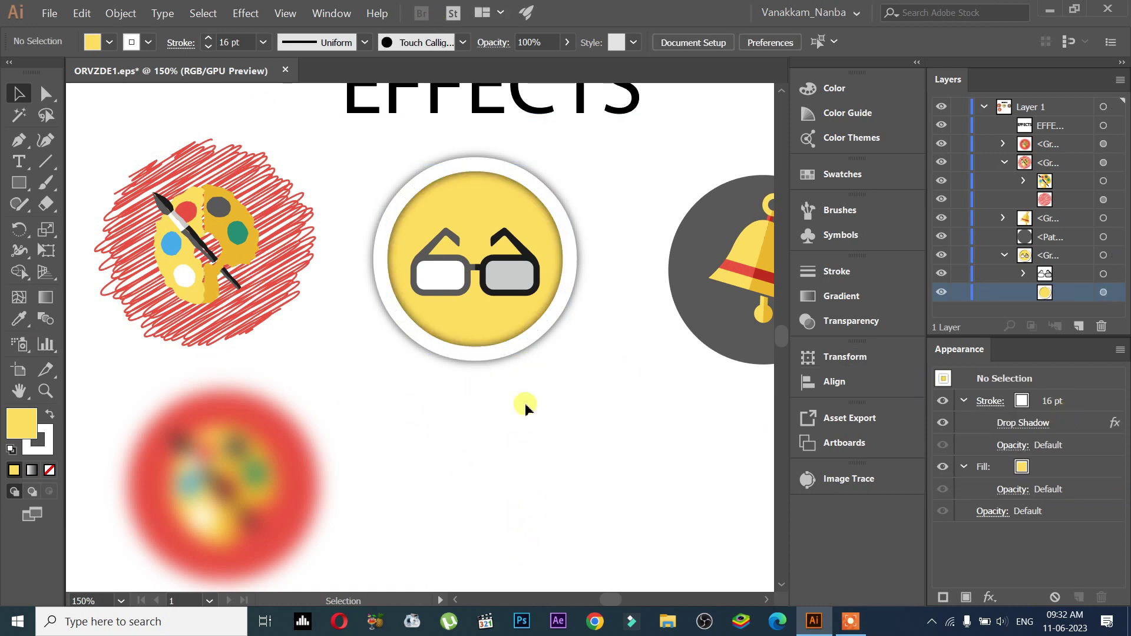
drag(550, 330, 583, 460)
drag(537, 408, 517, 292)
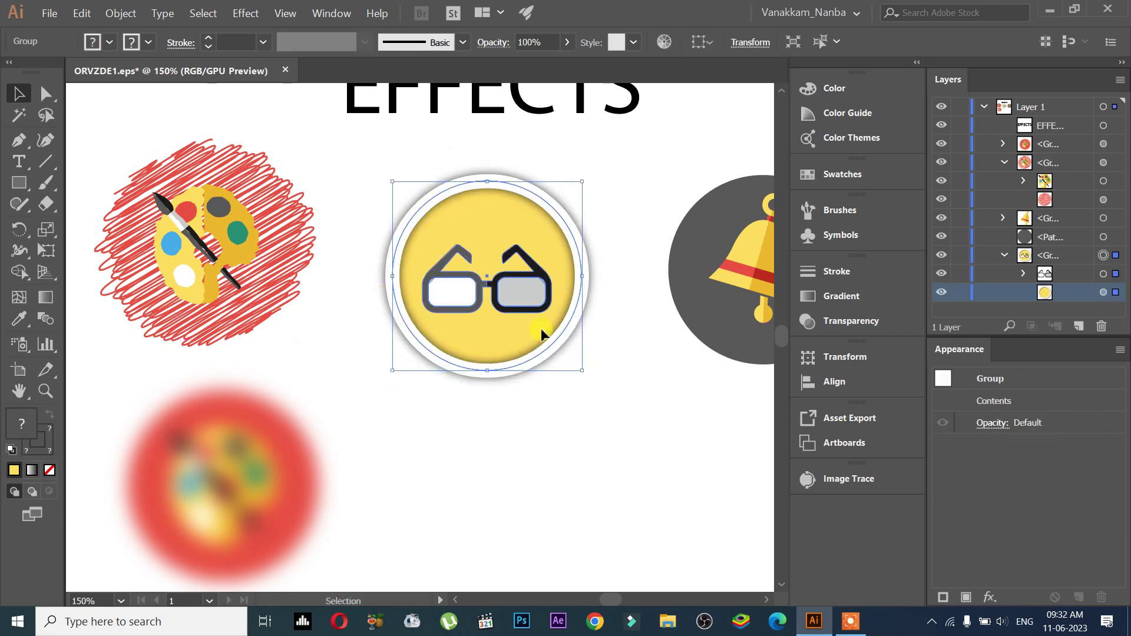
click(1103, 293)
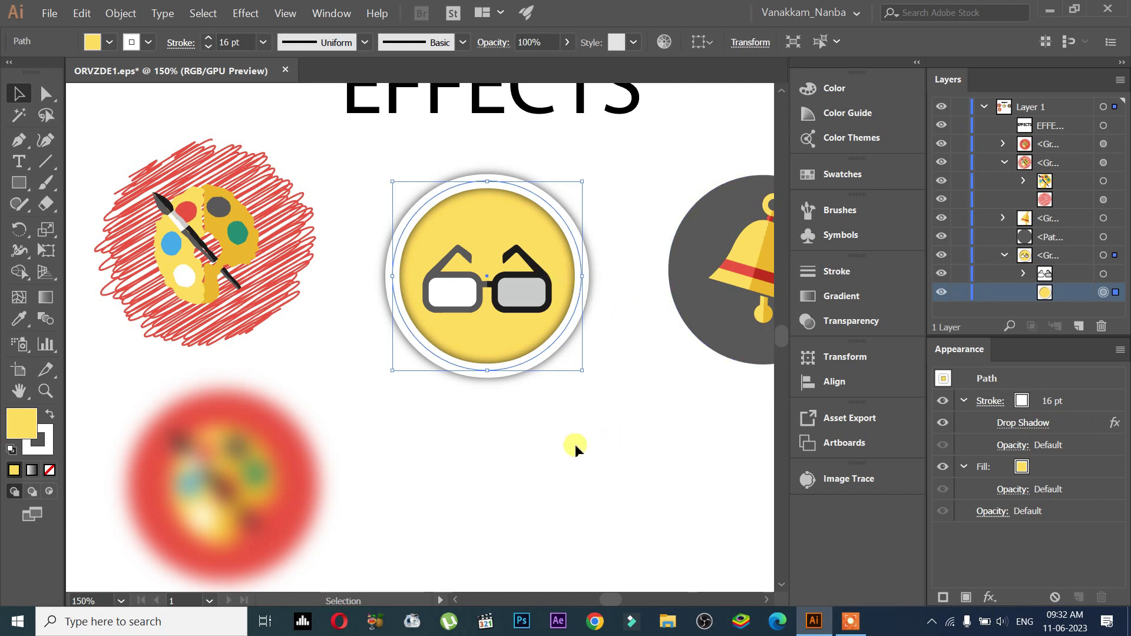
drag(617, 428, 522, 415)
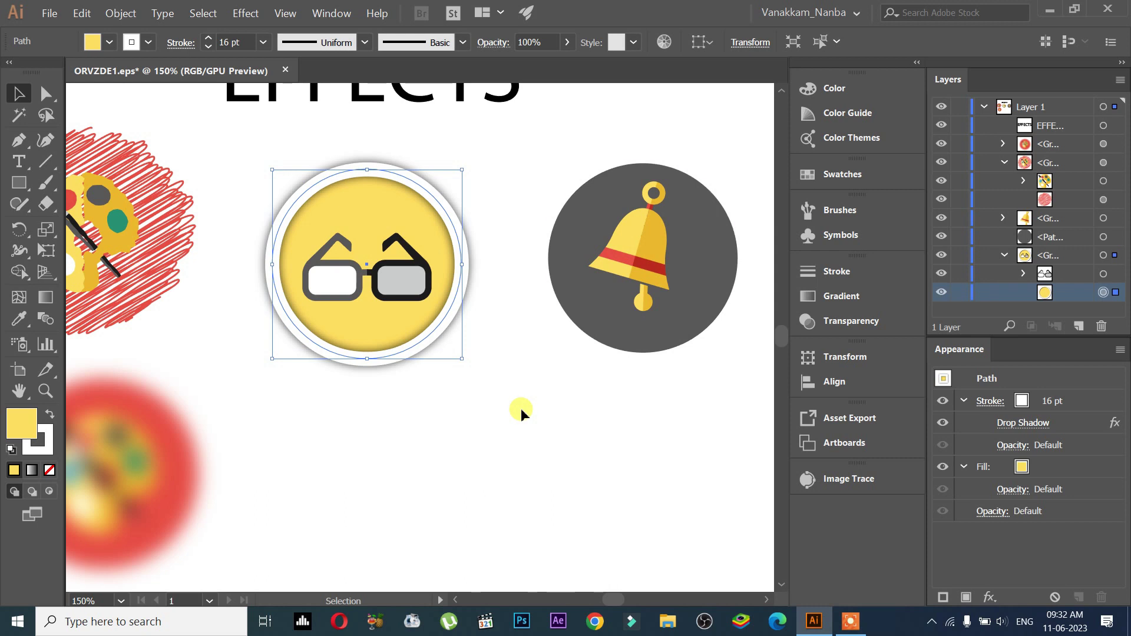
Select the bell's dark circle and test whether it moves separately, undoing the move
click(572, 270)
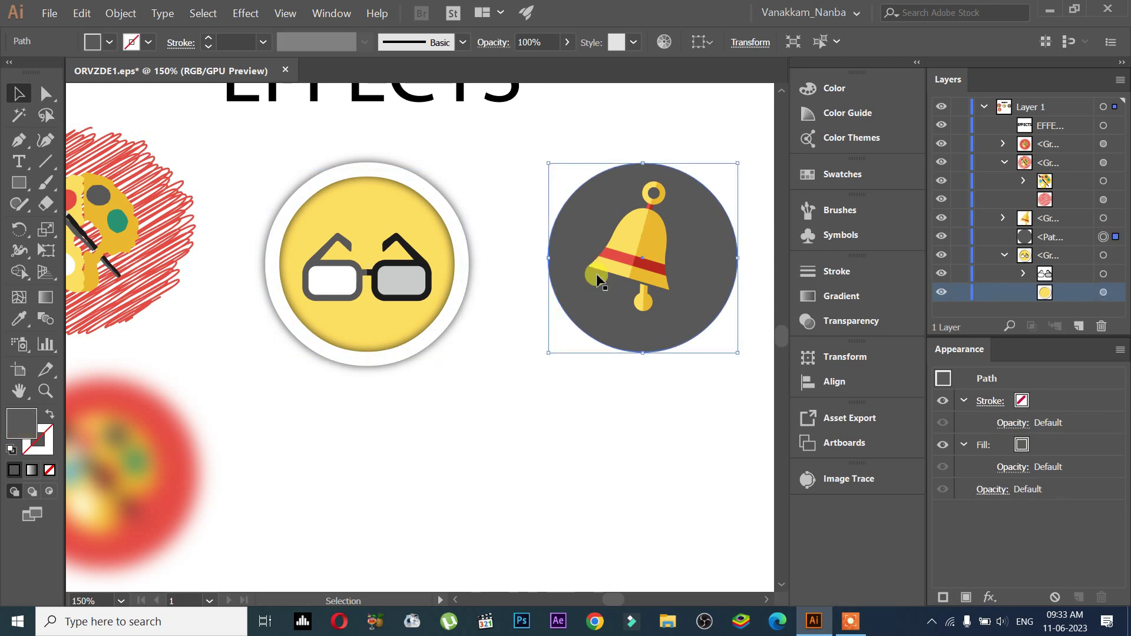
scroll(592, 359, up, 1)
right_click(585, 376)
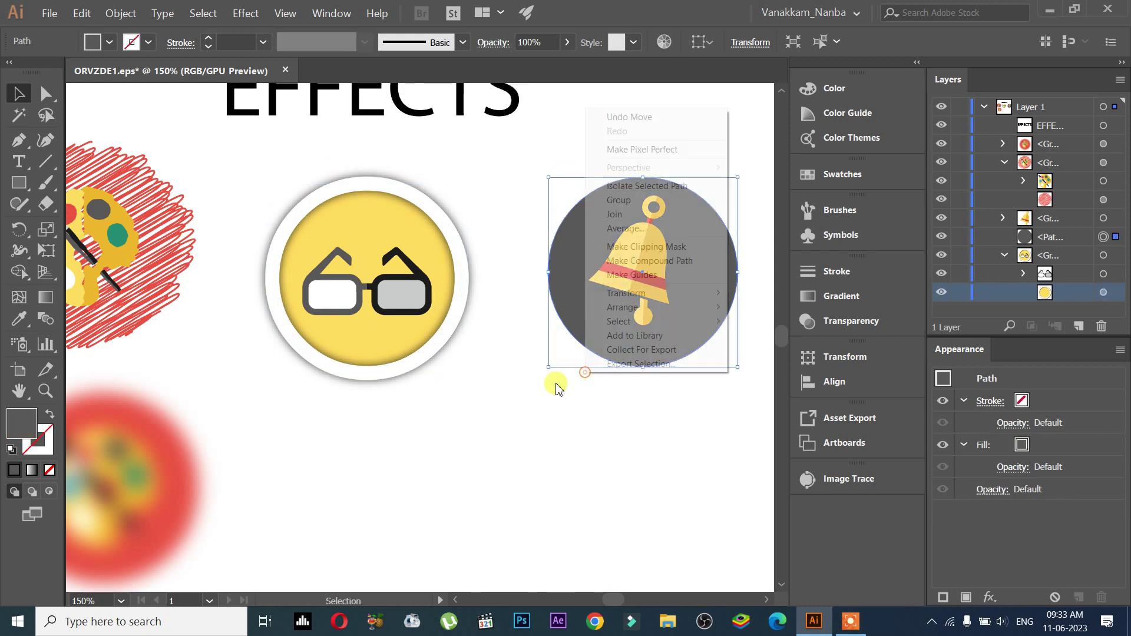
click(552, 406)
click(617, 331)
drag(612, 347, 578, 424)
key(ctrl+z)
Marquee-select the bell and dark circle, group them with Ctrl+G, and nudge the group into place
drag(676, 405, 519, 182)
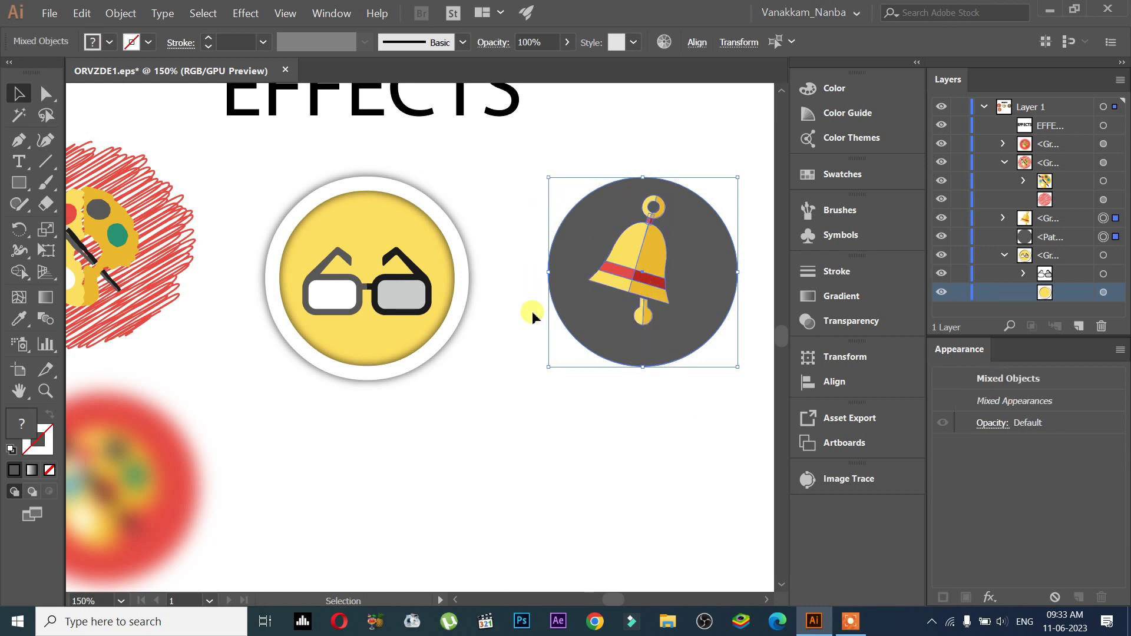
key(ctrl+g)
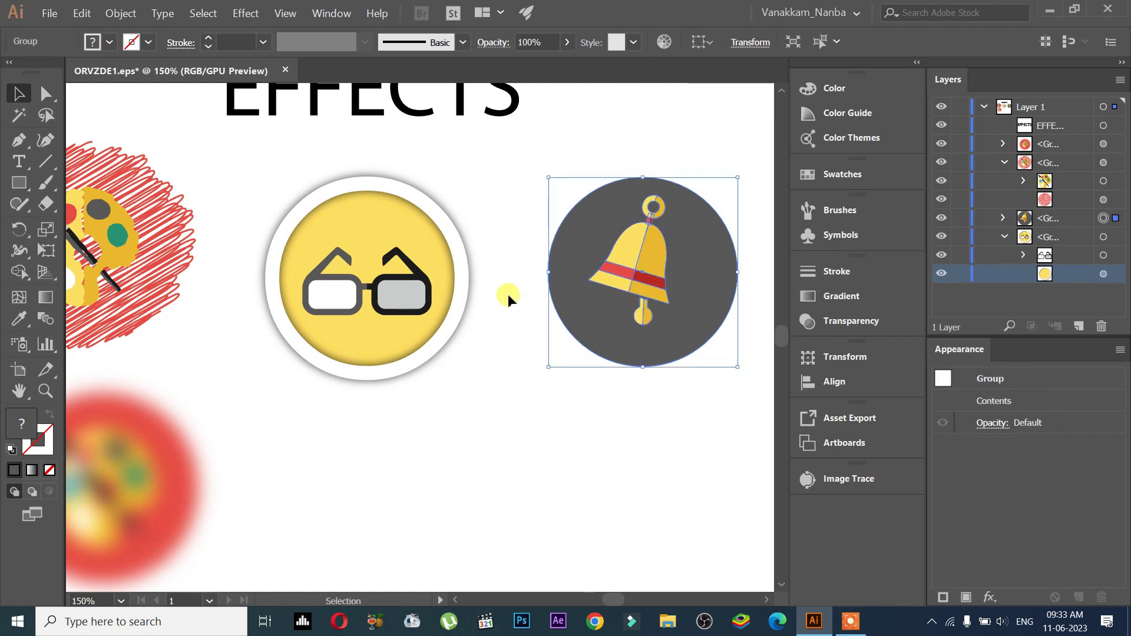
drag(585, 307, 570, 333)
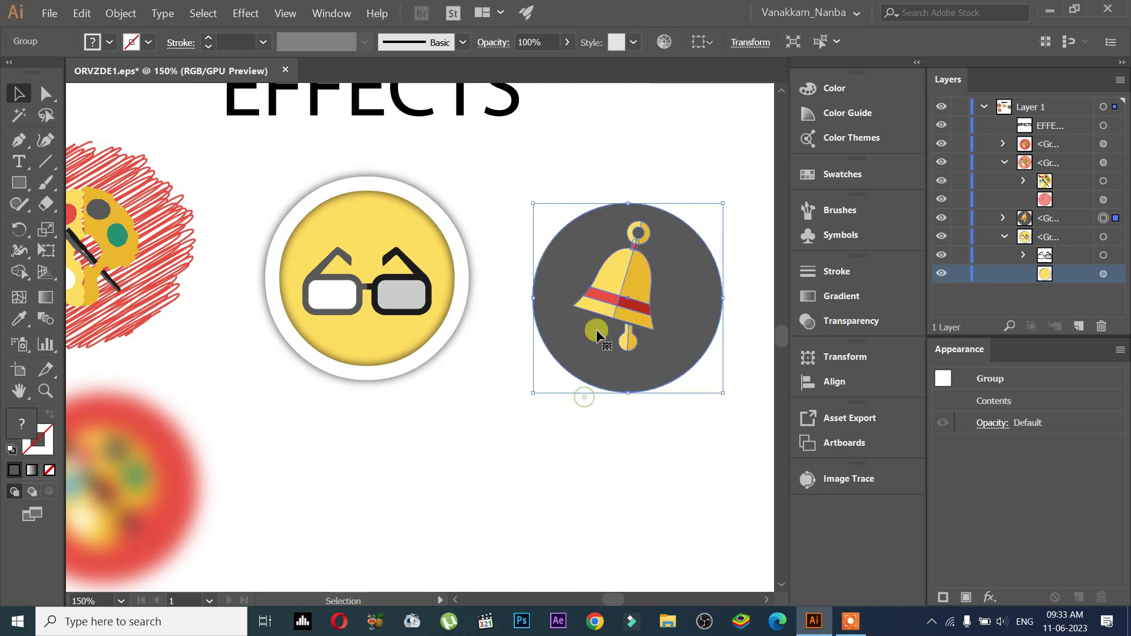
mouse_move(610, 247)
mouse_down()
mouse_move(604, 259)
mouse_move(614, 228)
mouse_up()
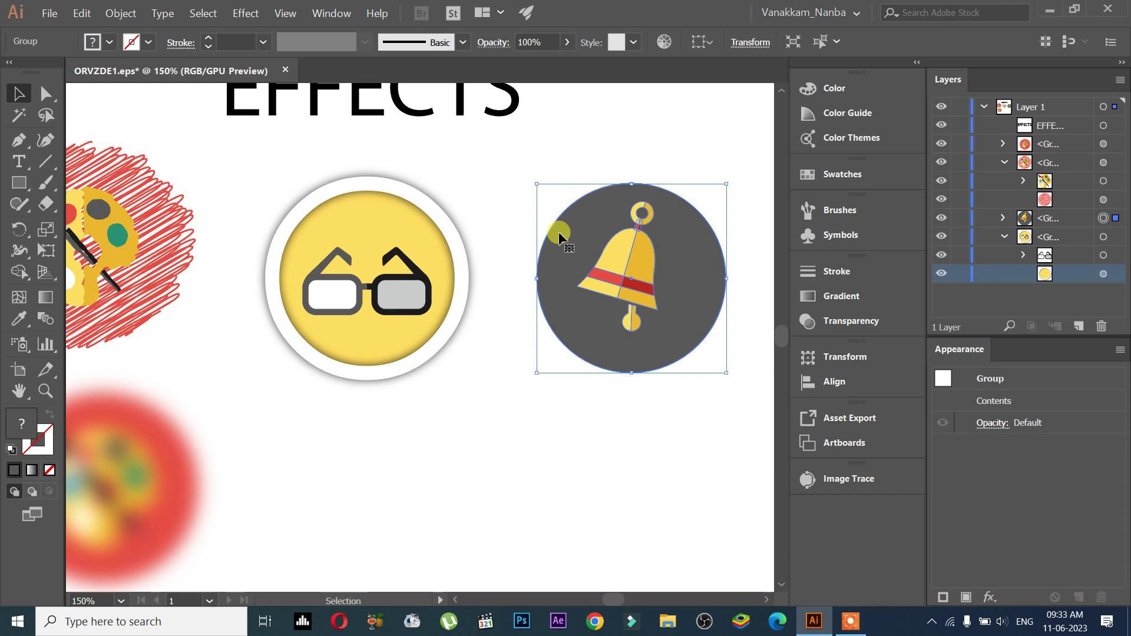
Try Effect > 3D > Extrude & Bevel on the bell group with Preview on, then dismiss the out-of-memory error
click(246, 12)
mouse_move(284, 102)
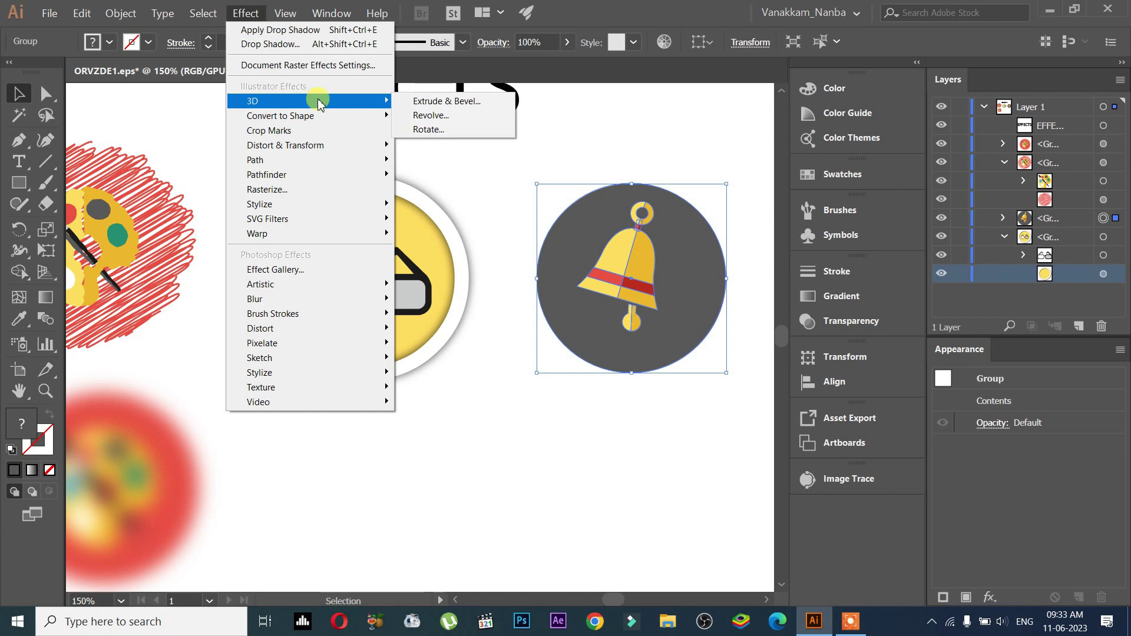
click(435, 104)
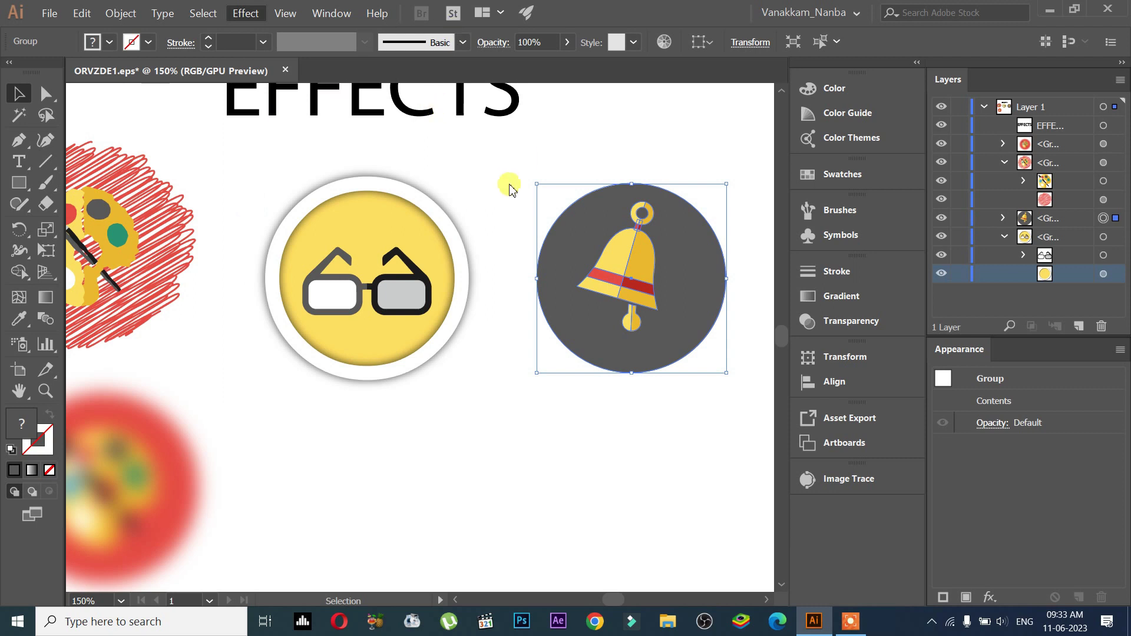
drag(567, 162, 421, 87)
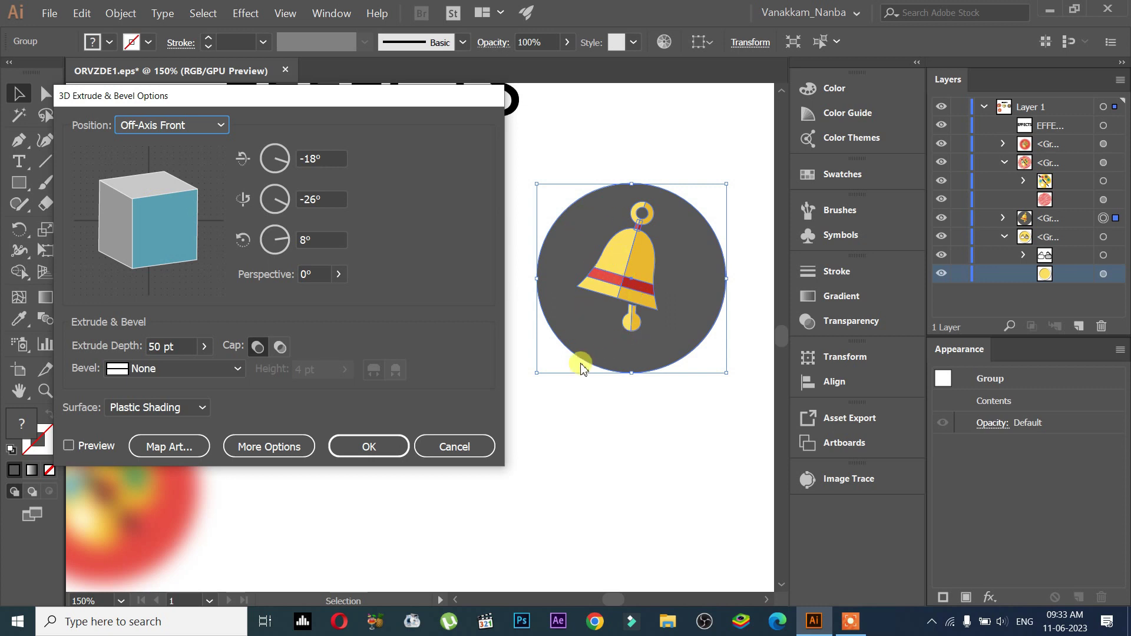
click(90, 447)
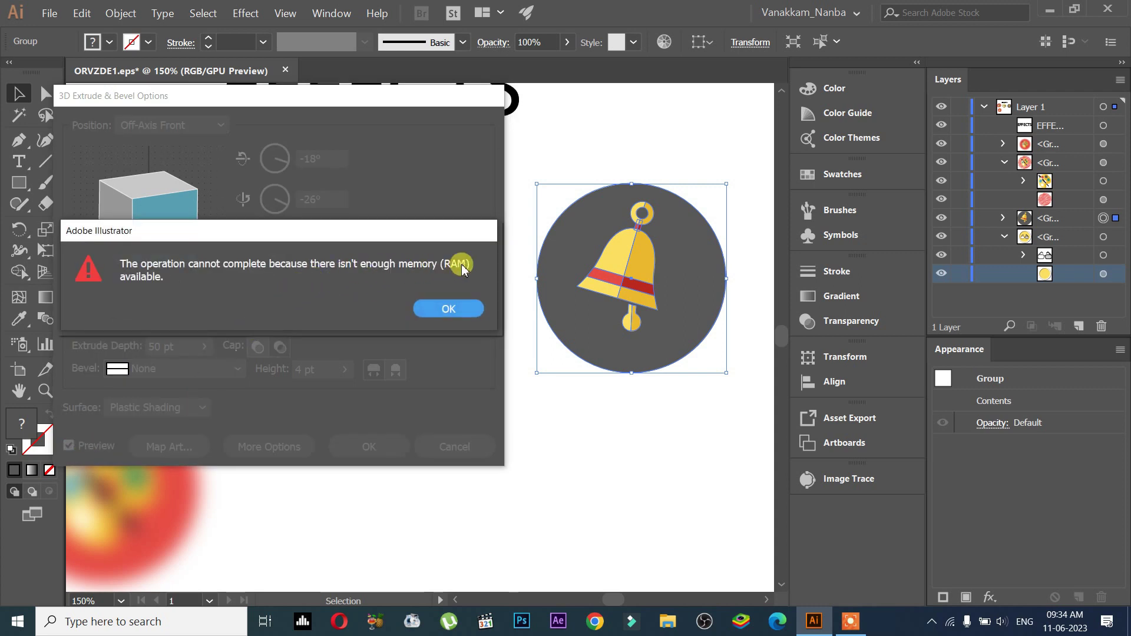
click(442, 308)
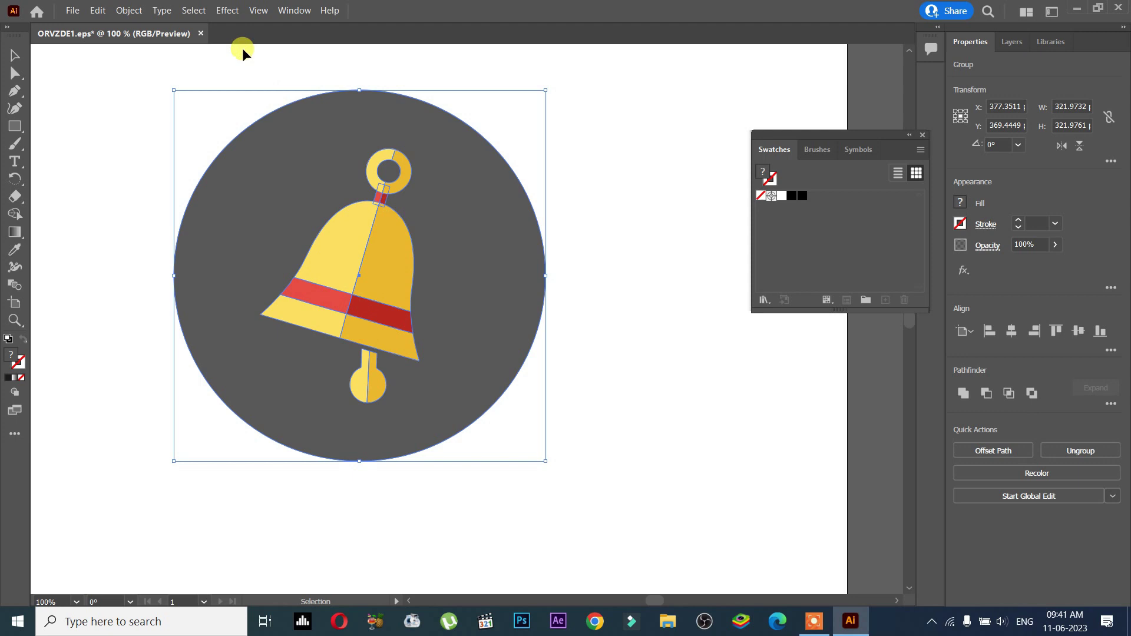
Apply a 3D and Materials Extrude to the bell badge at 50 px depth, Off-Axis Front
click(228, 11)
mouse_move(272, 97)
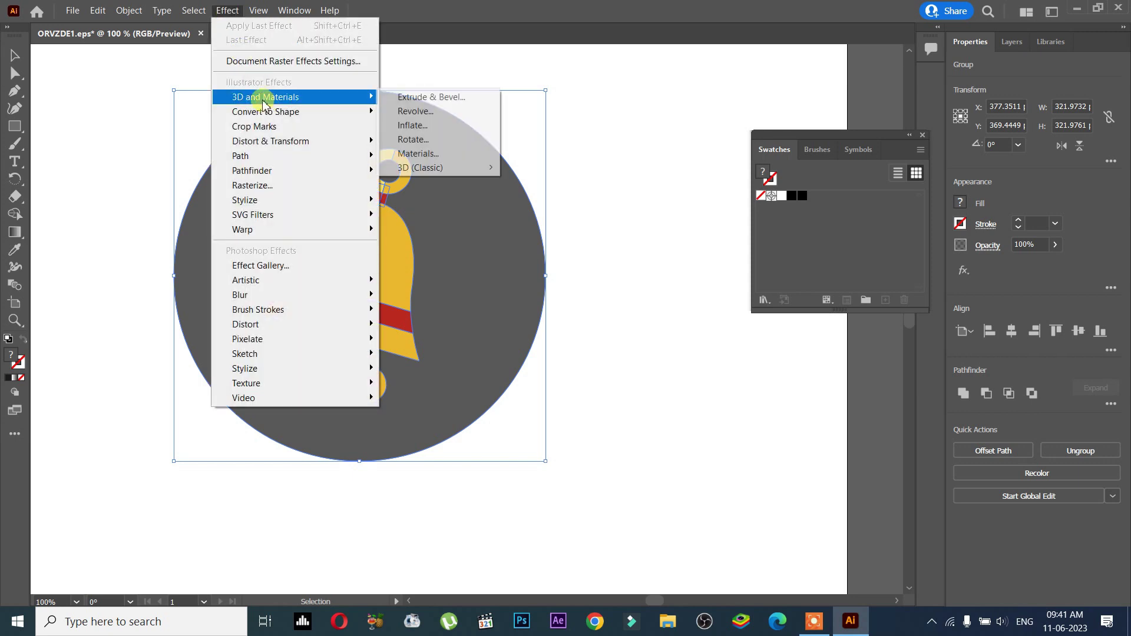
click(399, 98)
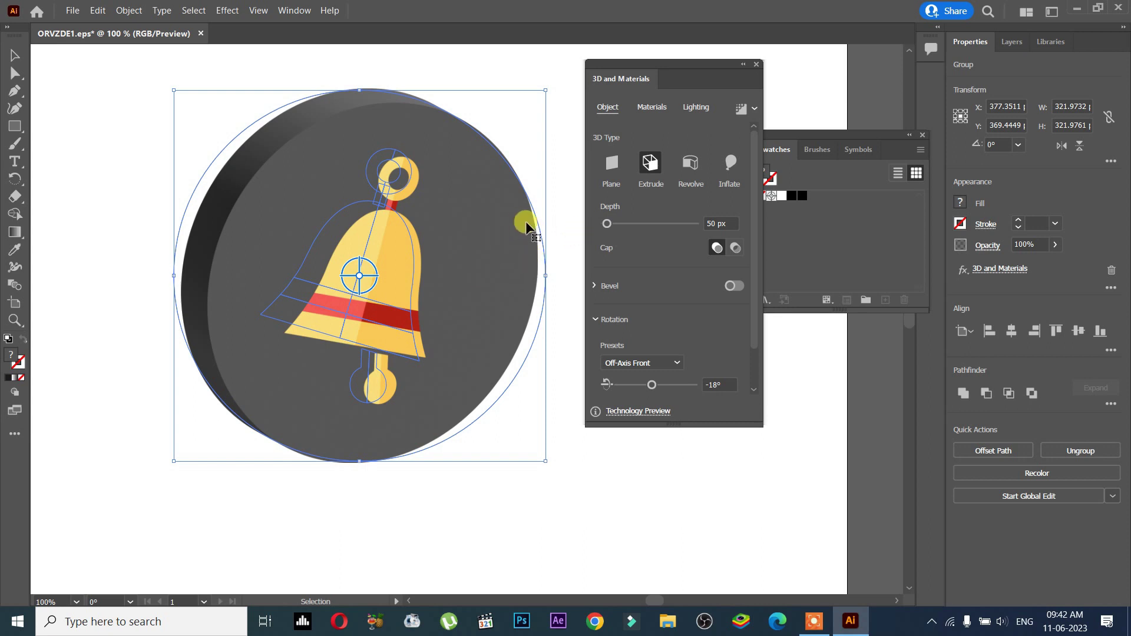
Set the extrusion depth to 100 px
click(734, 224)
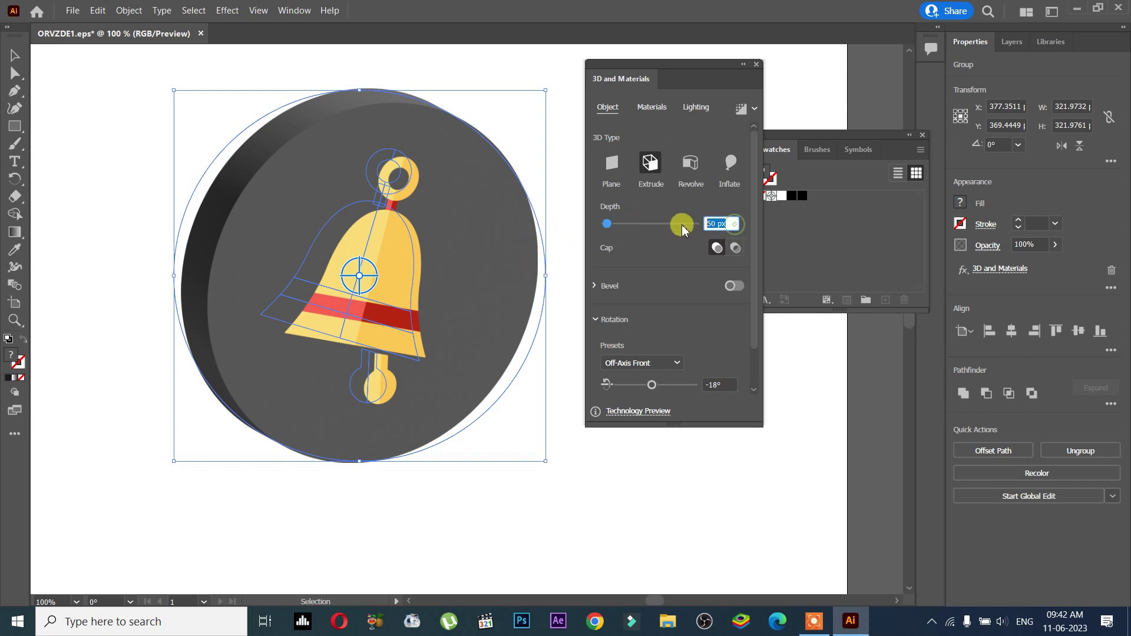
text(100)
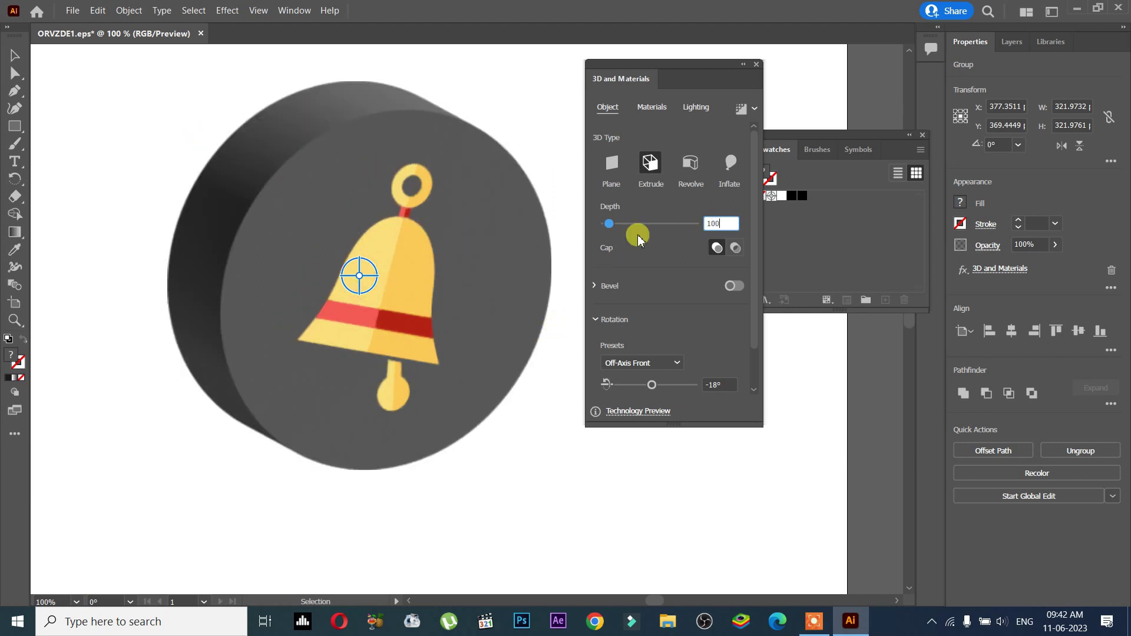
click(642, 168)
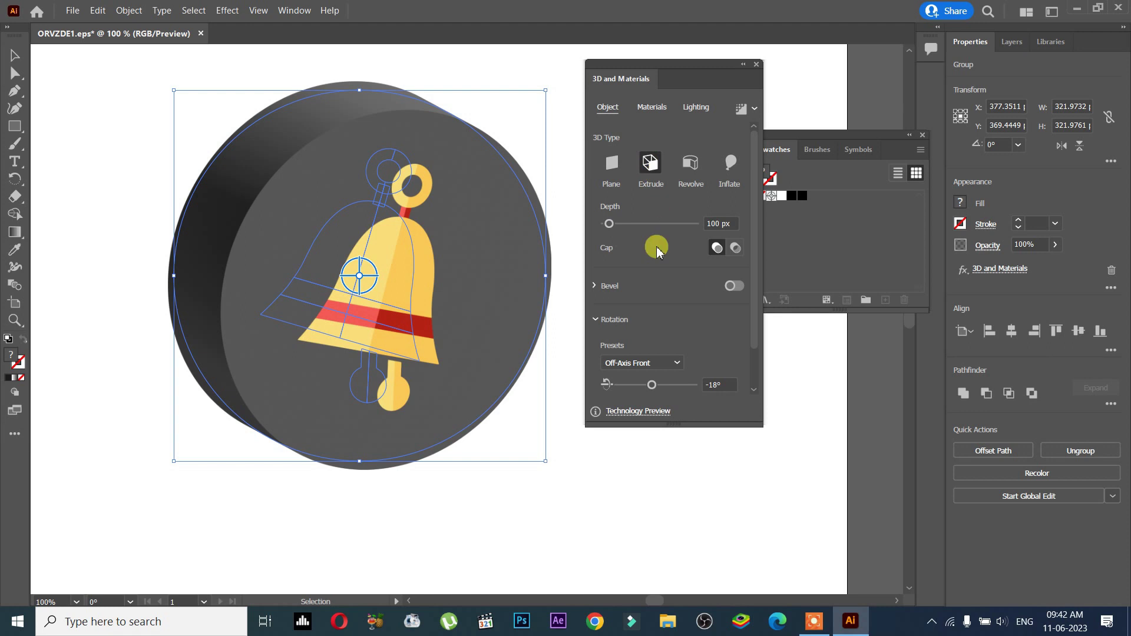
Light the disc with the Right lighting preset after trying Top Left and Diffuse
click(695, 108)
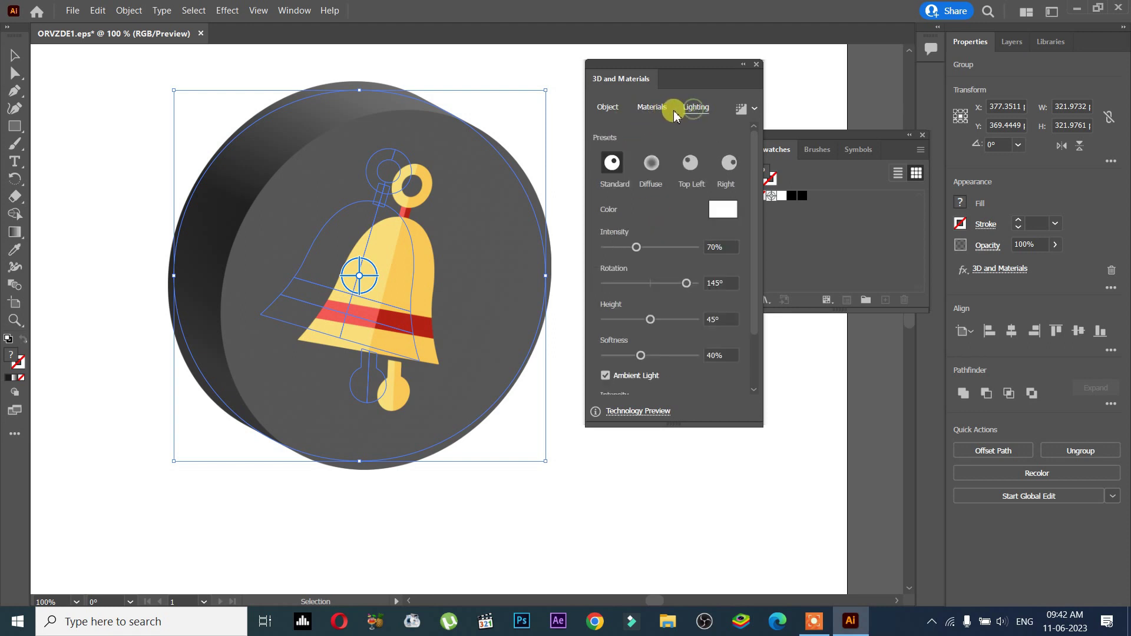
click(683, 168)
click(651, 168)
click(729, 162)
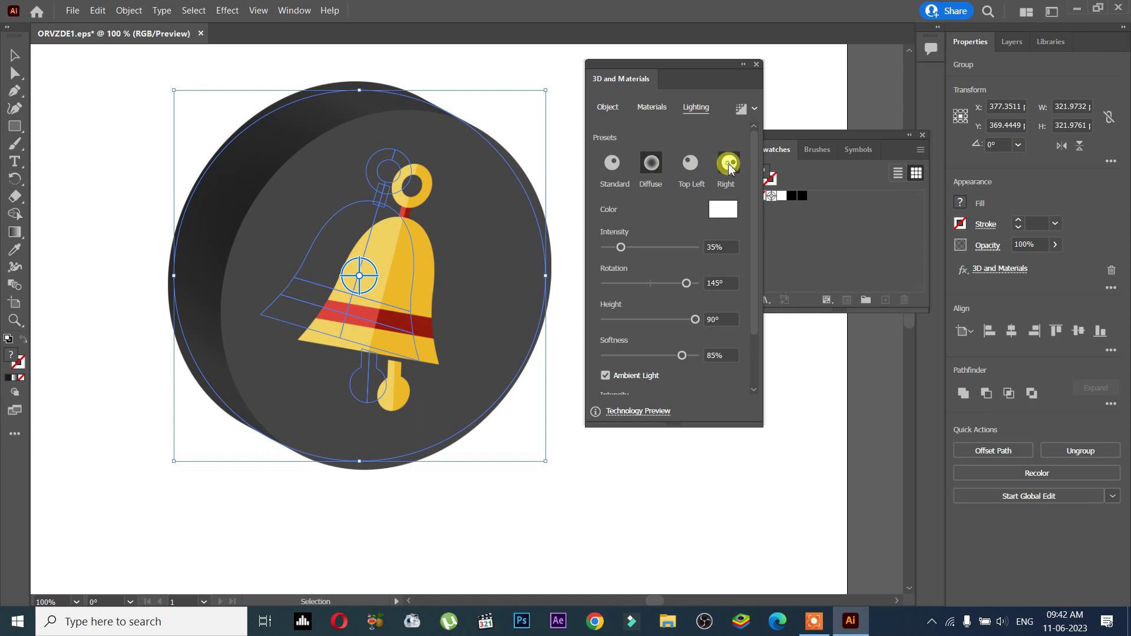
Tilt the disc to a custom rotation of 14°, -34°, -19°
click(608, 108)
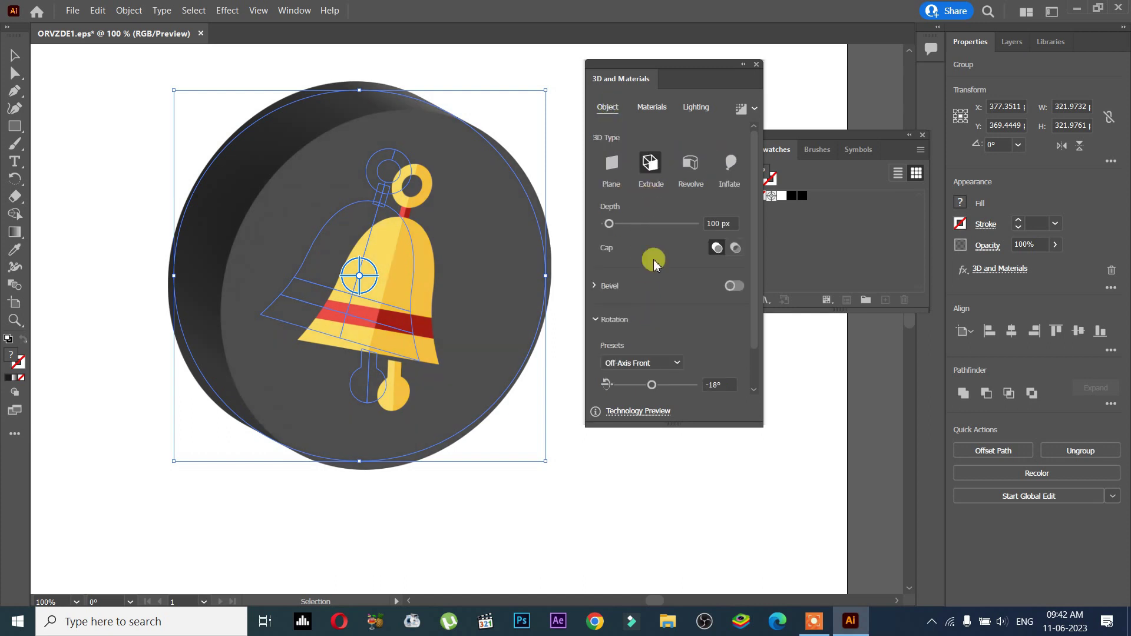
scroll(648, 303, down, 2)
mouse_move(652, 340)
mouse_down()
mouse_move(670, 339)
mouse_move(635, 366)
mouse_move(678, 357)
mouse_move(666, 377)
mouse_move(654, 373)
mouse_move(672, 355)
mouse_move(649, 339)
mouse_move(659, 333)
mouse_move(654, 341)
mouse_up()
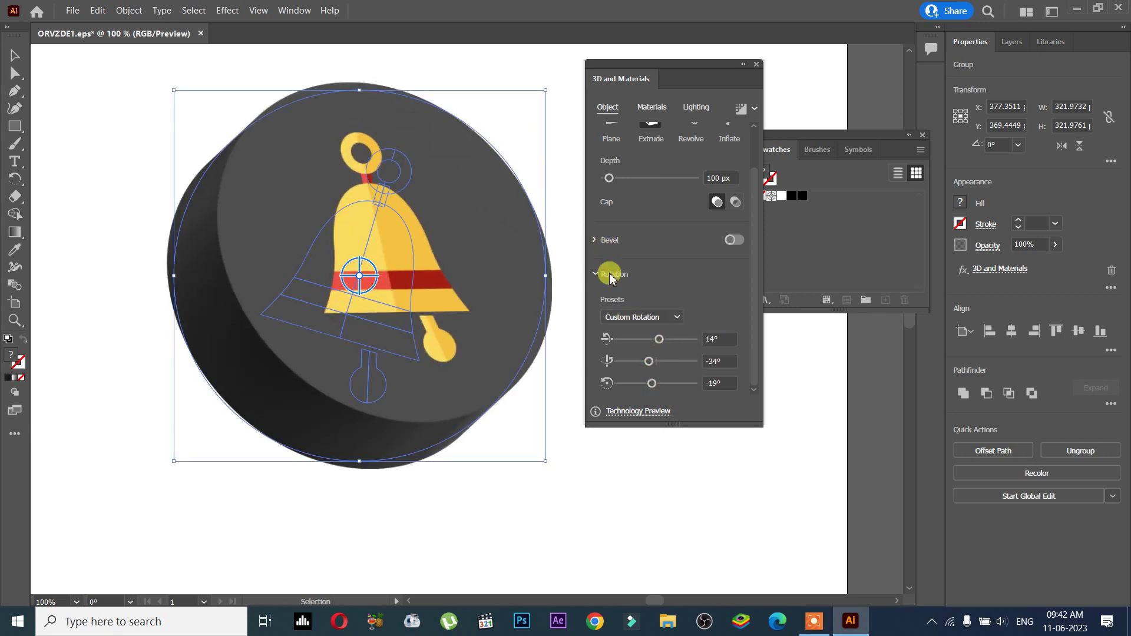
Toggle the bevel on and off to compare, and adjust the disc's first rotation angle
click(727, 239)
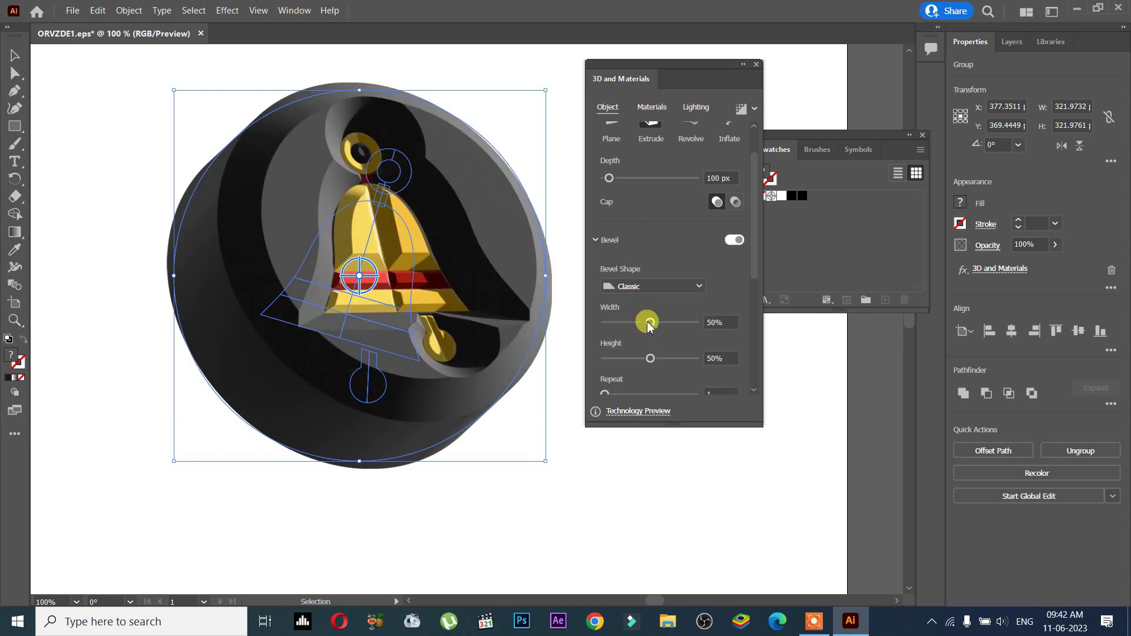
click(731, 243)
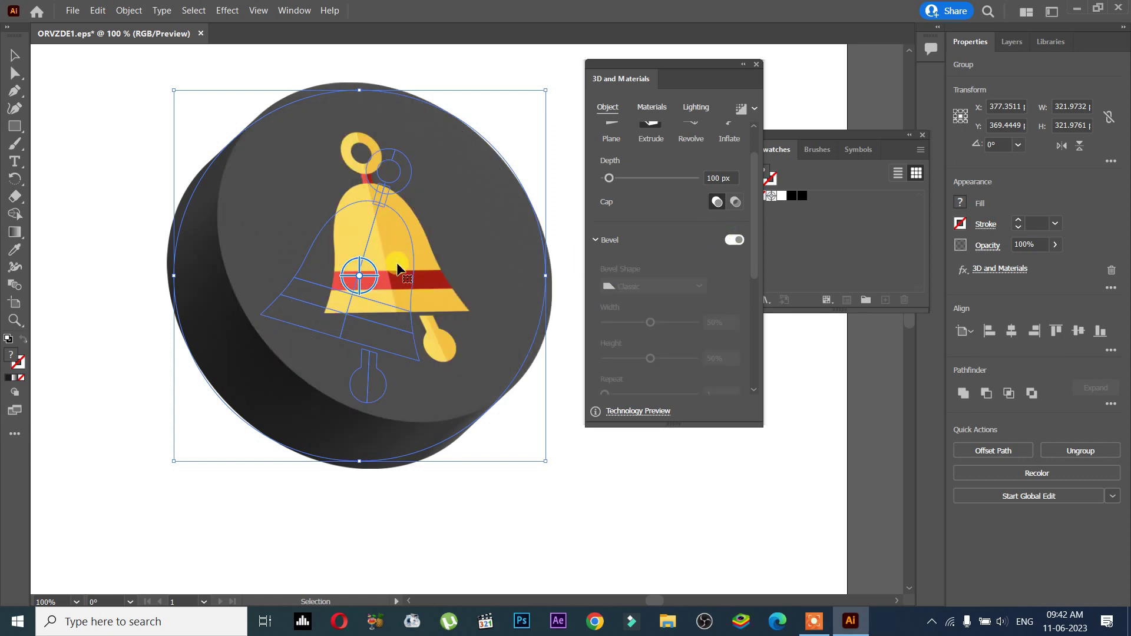
drag(488, 306, 475, 311)
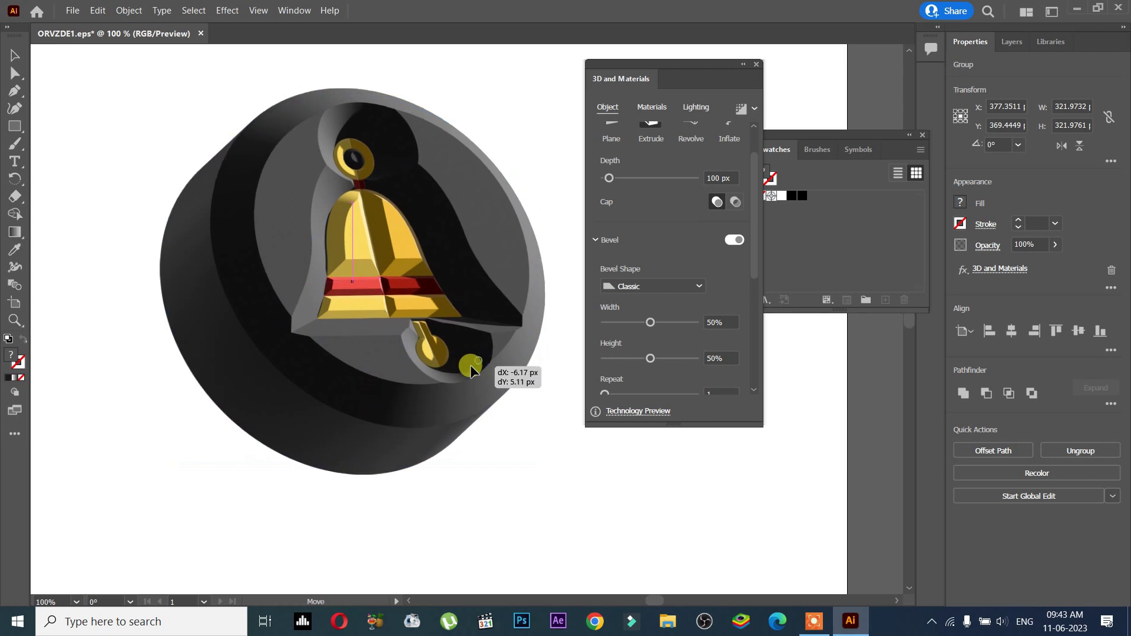
drag(650, 323, 653, 325)
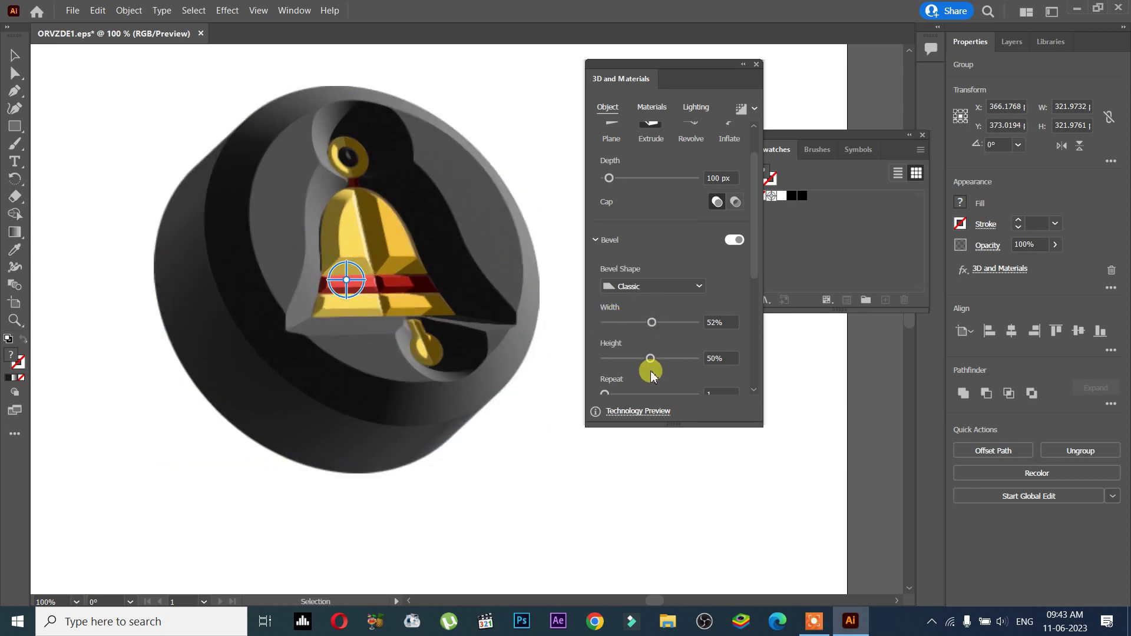
drag(750, 285, 733, 387)
mouse_move(651, 337)
mouse_down()
mouse_move(669, 333)
mouse_move(642, 335)
mouse_move(658, 324)
mouse_up()
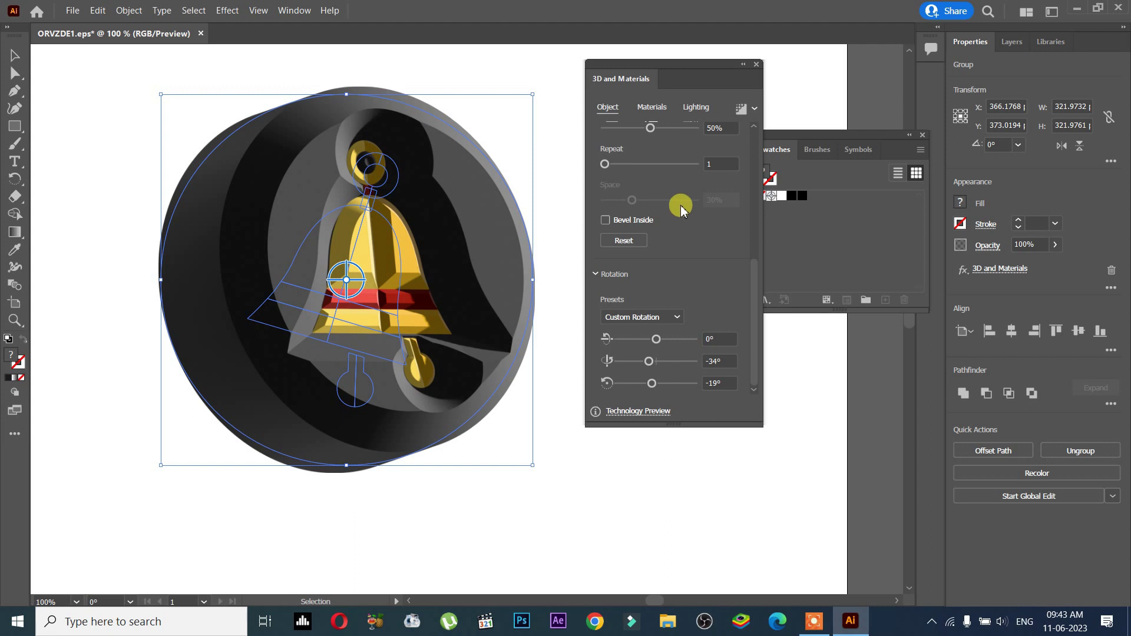
Set the Classic bevel width to 15%, fine-tune the rotation, and deselect to preview
scroll(677, 207, up, 3)
drag(651, 173, 658, 176)
drag(646, 174, 612, 177)
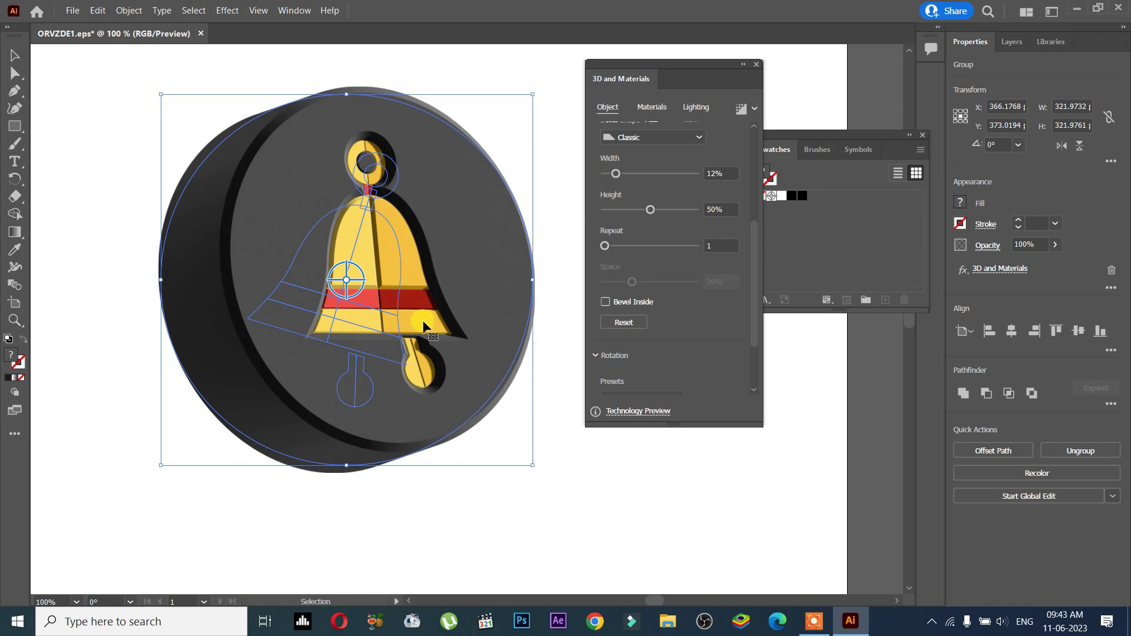
scroll(669, 324, down, 3)
mouse_move(658, 340)
mouse_down()
mouse_move(644, 335)
mouse_move(666, 335)
mouse_move(614, 358)
mouse_move(669, 355)
mouse_move(650, 358)
mouse_up()
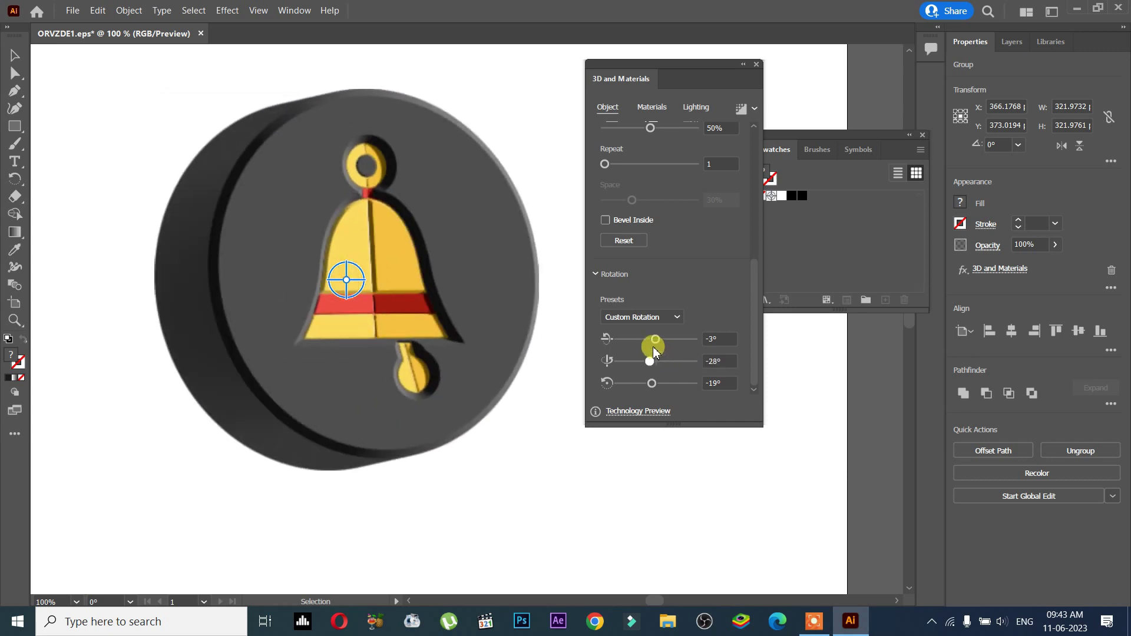
drag(752, 313, 727, 170)
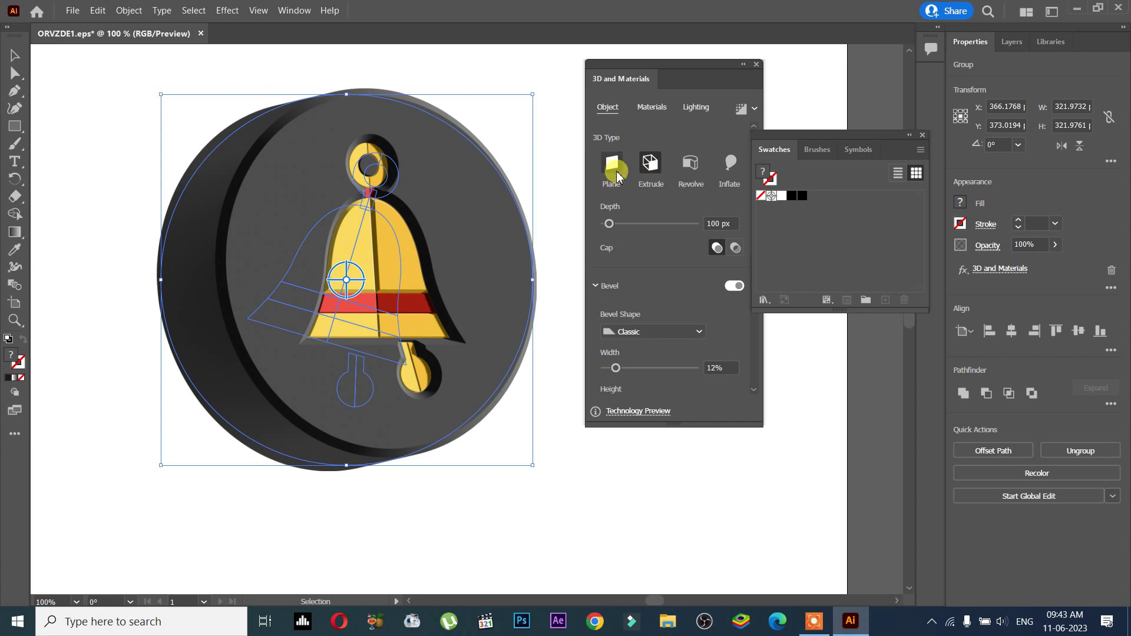
drag(618, 371, 621, 371)
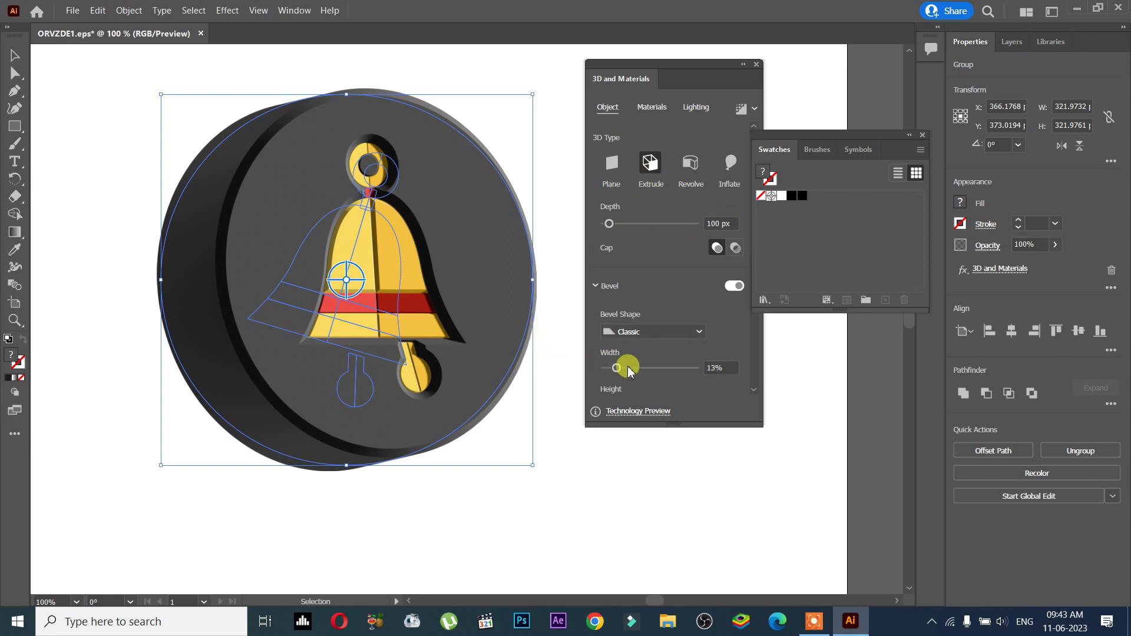
click(736, 287)
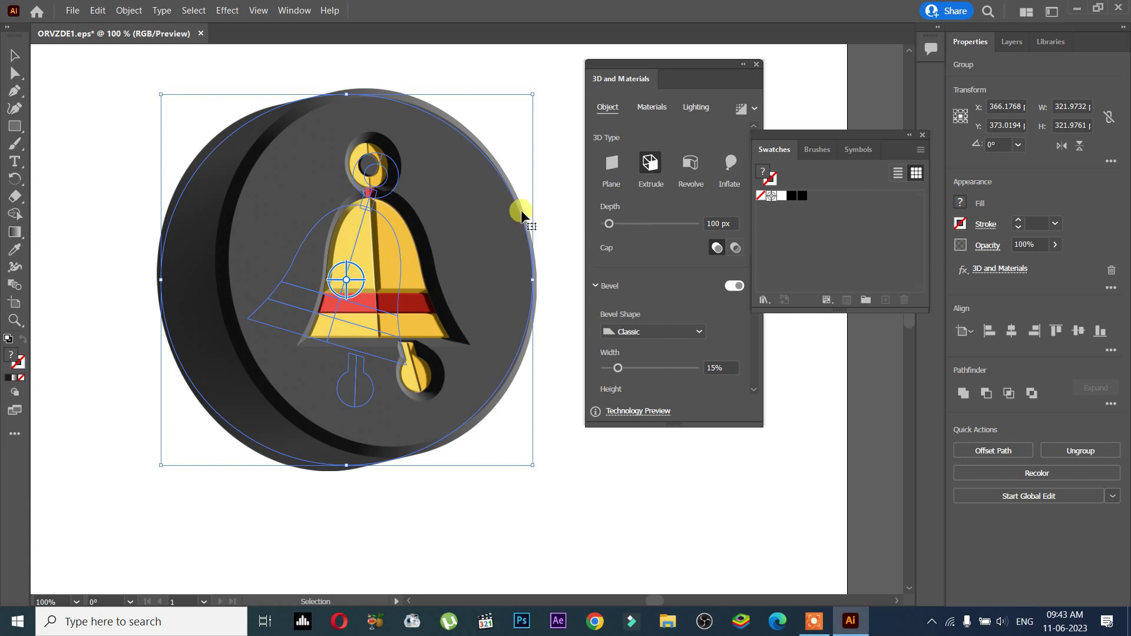
click(590, 462)
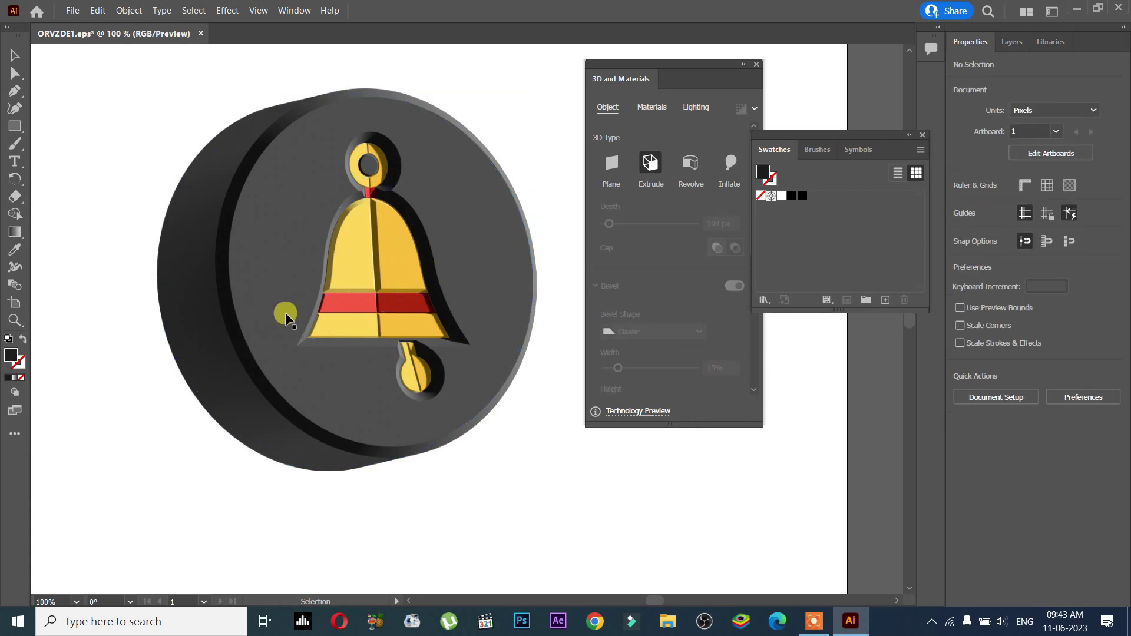
Close the 3D and Materials and Swatches panels and zoom out with Ctrl+-
click(757, 64)
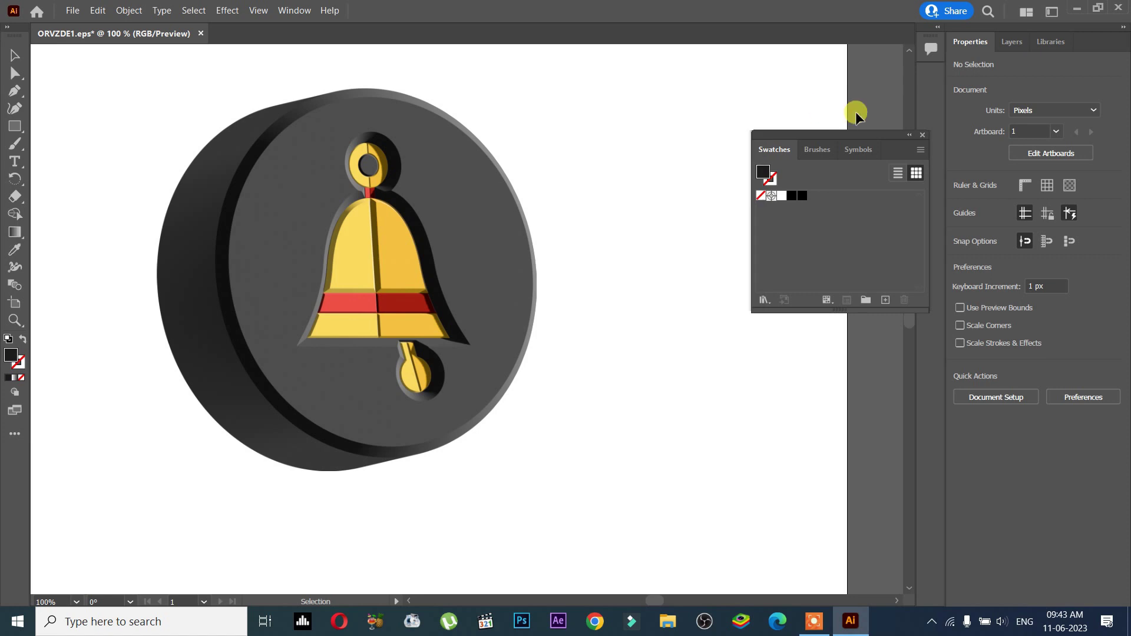
click(925, 131)
key(ctrl+minus)
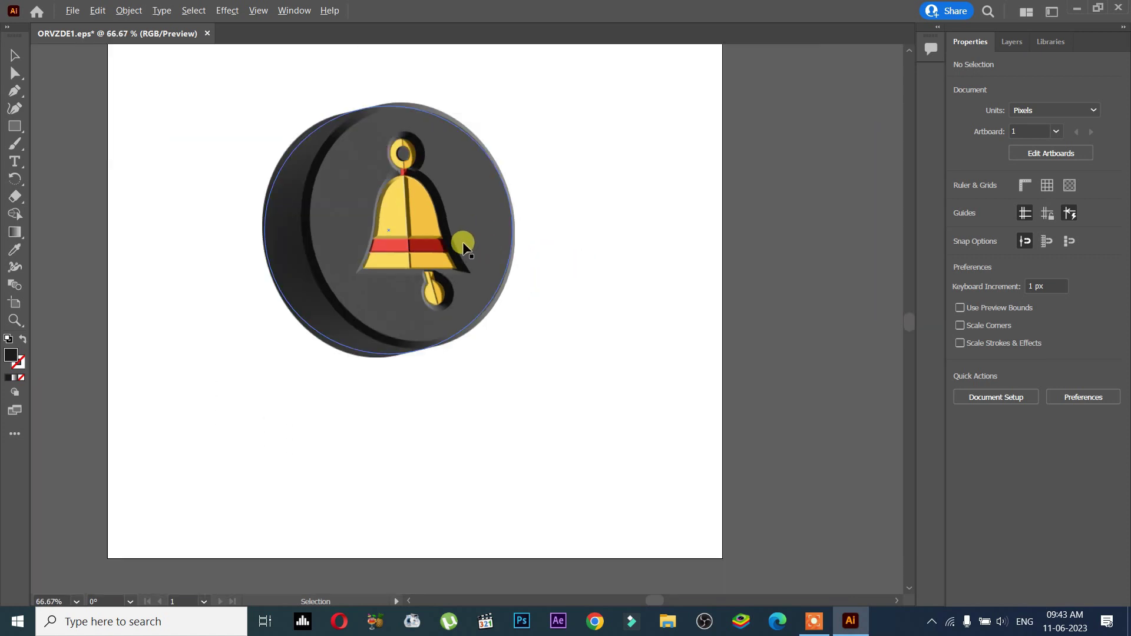
Move the finished 3D bell badge group to its new spot on the artboard
click(479, 245)
mouse_move(479, 245)
mouse_down()
mouse_move(585, 374)
mouse_move(521, 347)
mouse_move(542, 241)
mouse_move(487, 234)
mouse_move(500, 238)
mouse_up()
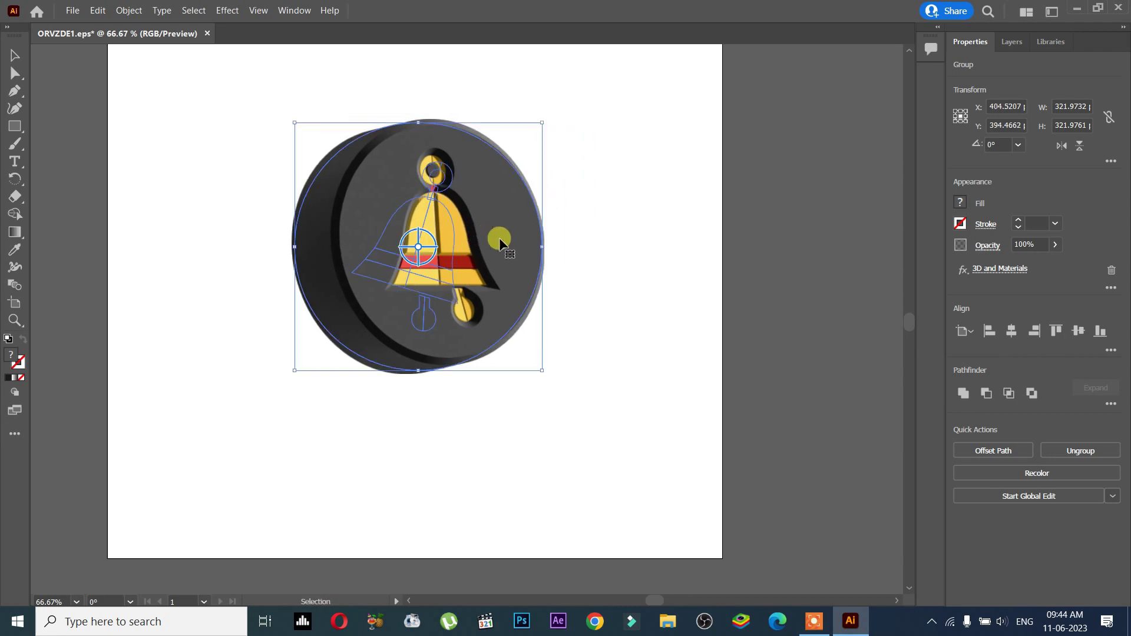
click(617, 255)
scroll(530, 248, up, 1)
drag(404, 252, 438, 301)
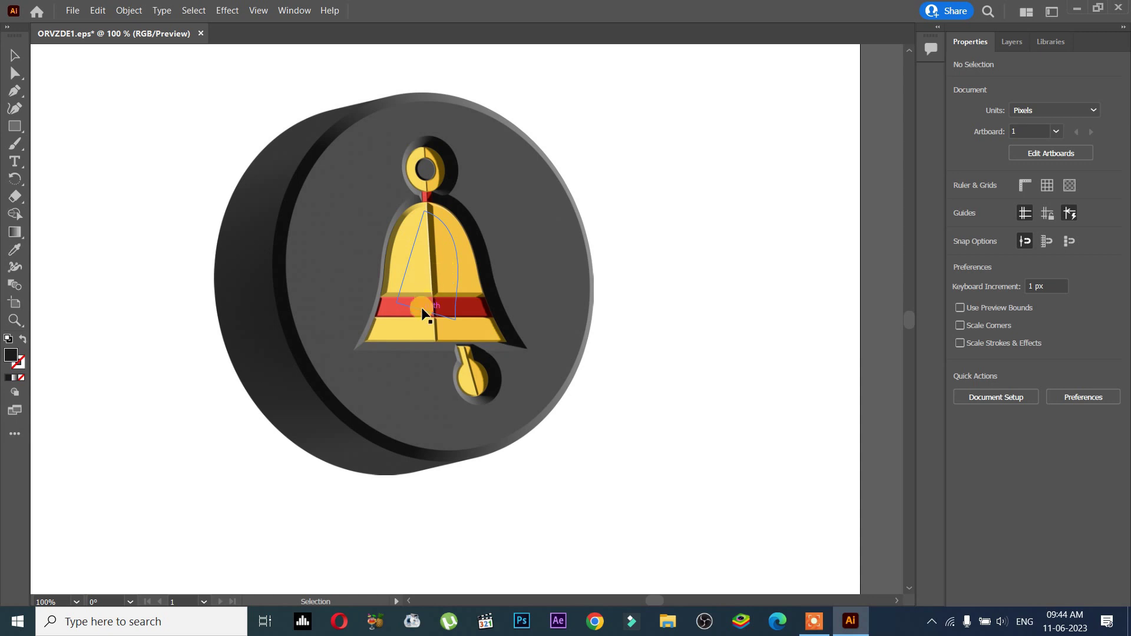
click(457, 260)
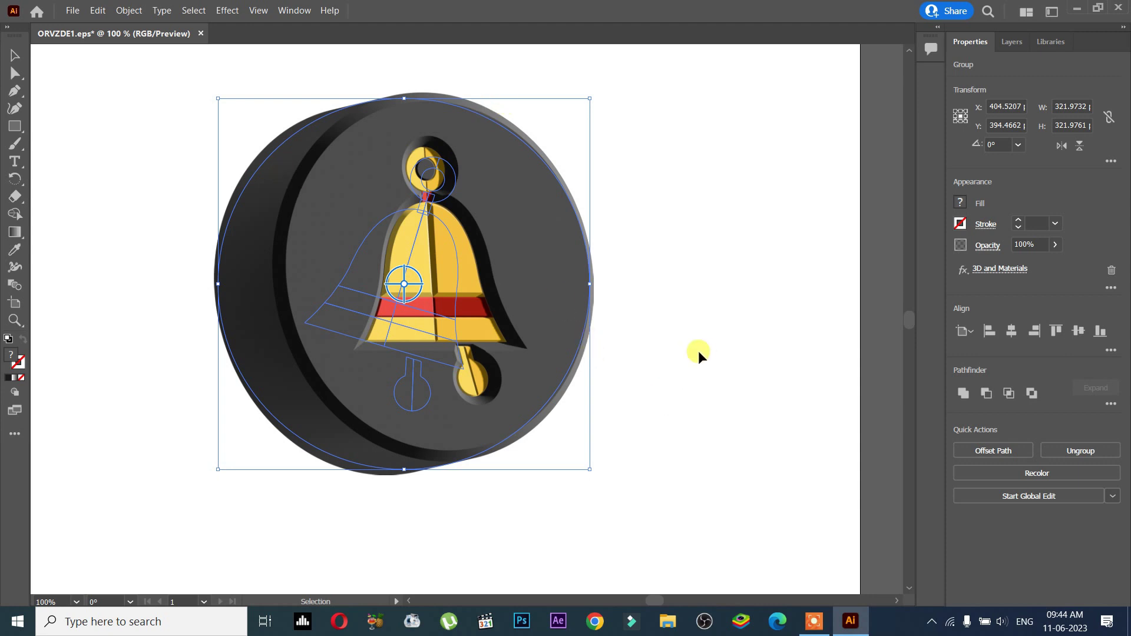
click(684, 326)
scroll(684, 325, down, 1)
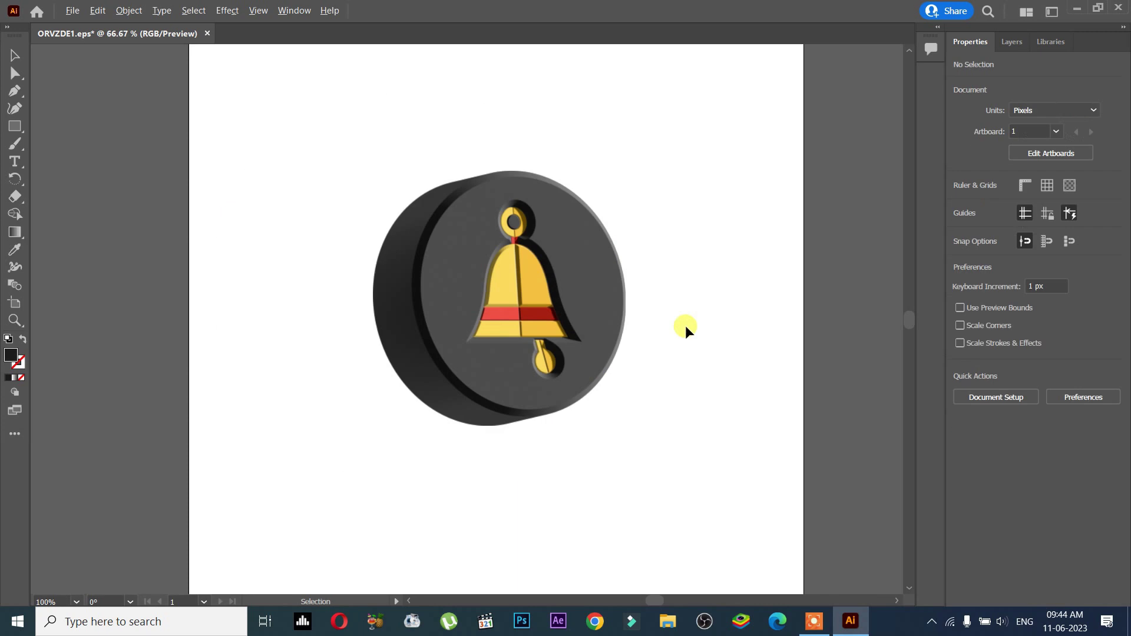
scroll(594, 349, up, 1)
scroll(594, 349, down, 1)
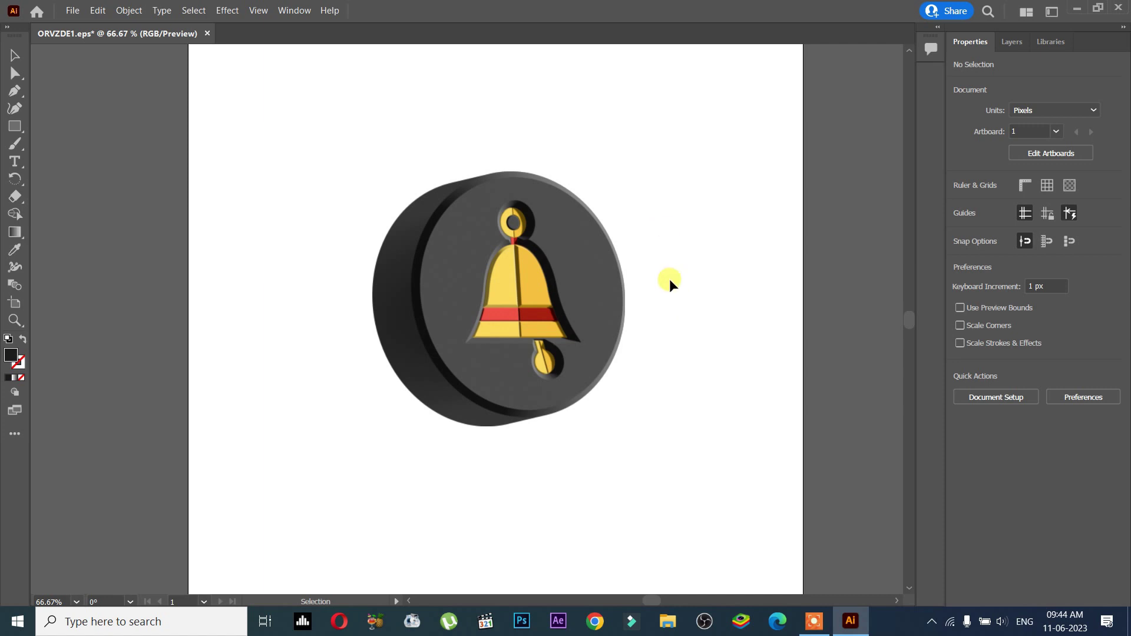
click(527, 301)
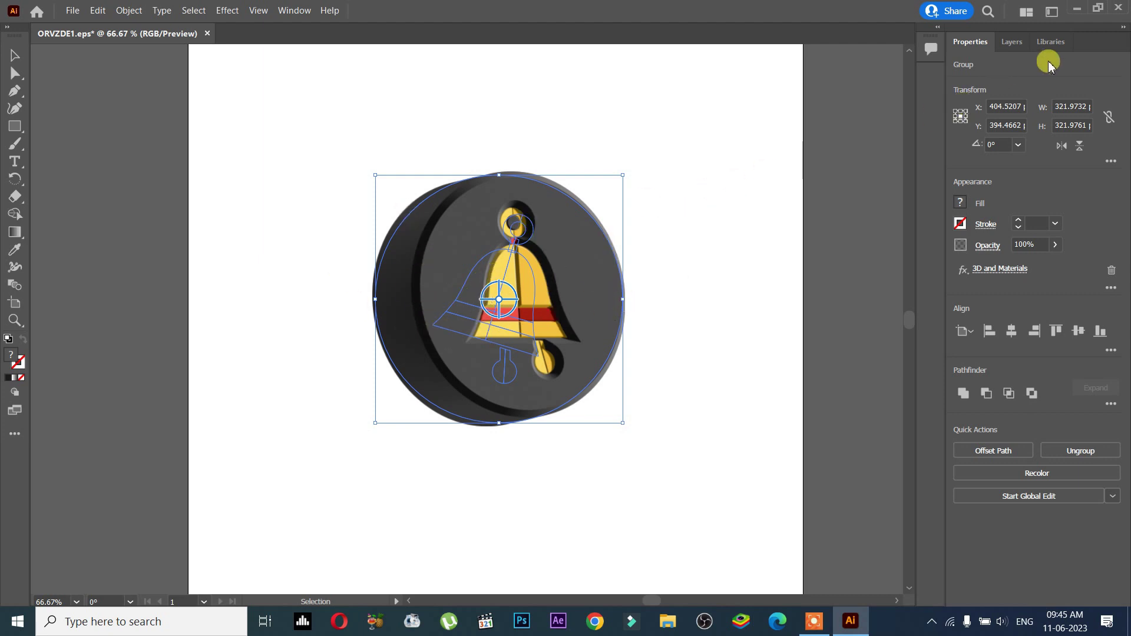
drag(712, 221, 758, 372)
mouse_move(740, 119)
mouse_down()
mouse_move(365, 454)
mouse_move(285, 498)
mouse_up()
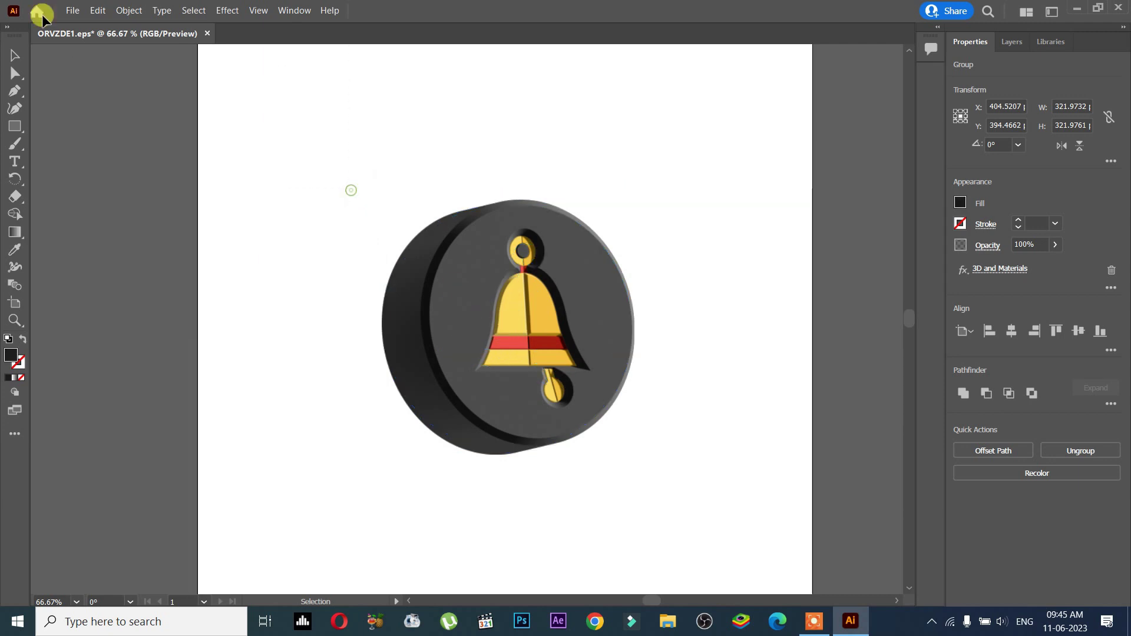
click(228, 10)
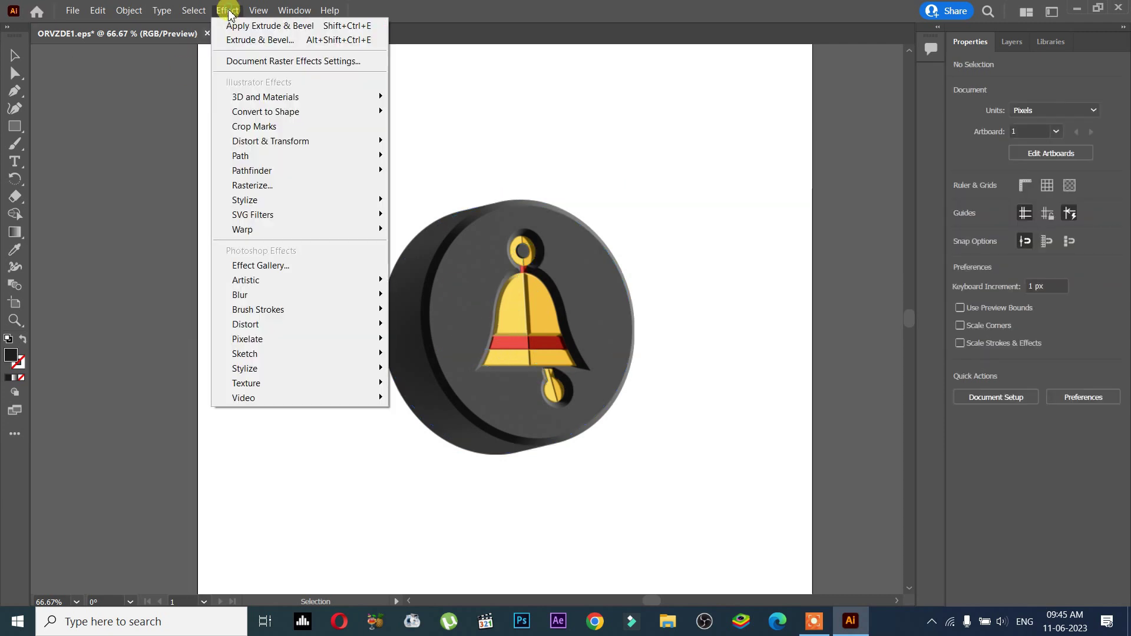
mouse_move(311, 286)
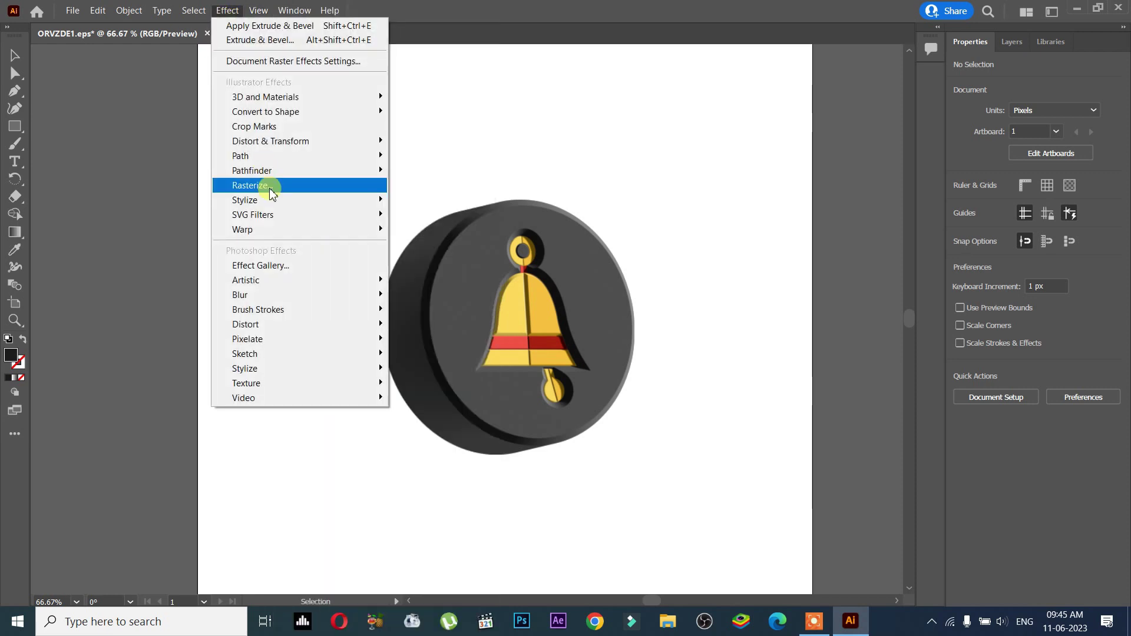
mouse_move(271, 205)
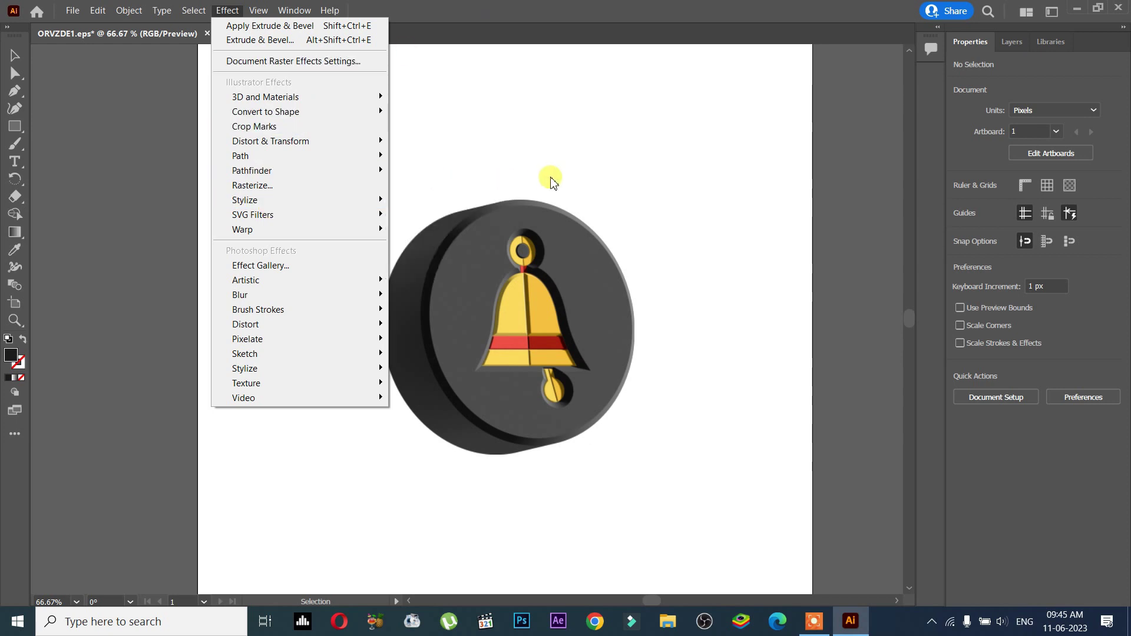
click(573, 180)
click(575, 203)
click(492, 144)
drag(426, 150, 667, 264)
click(665, 264)
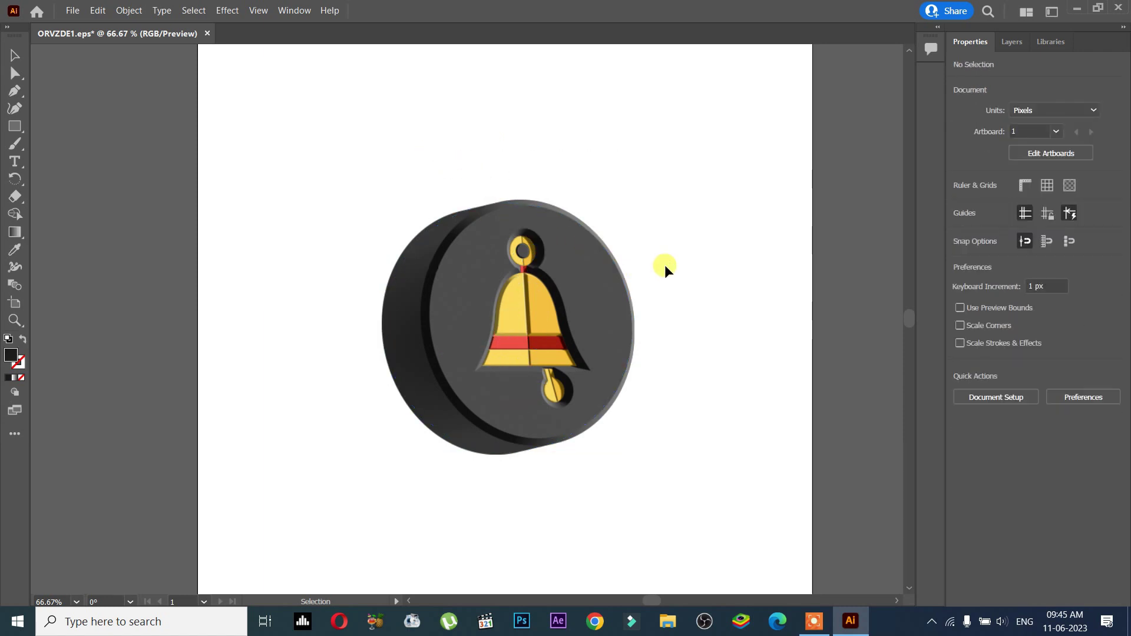